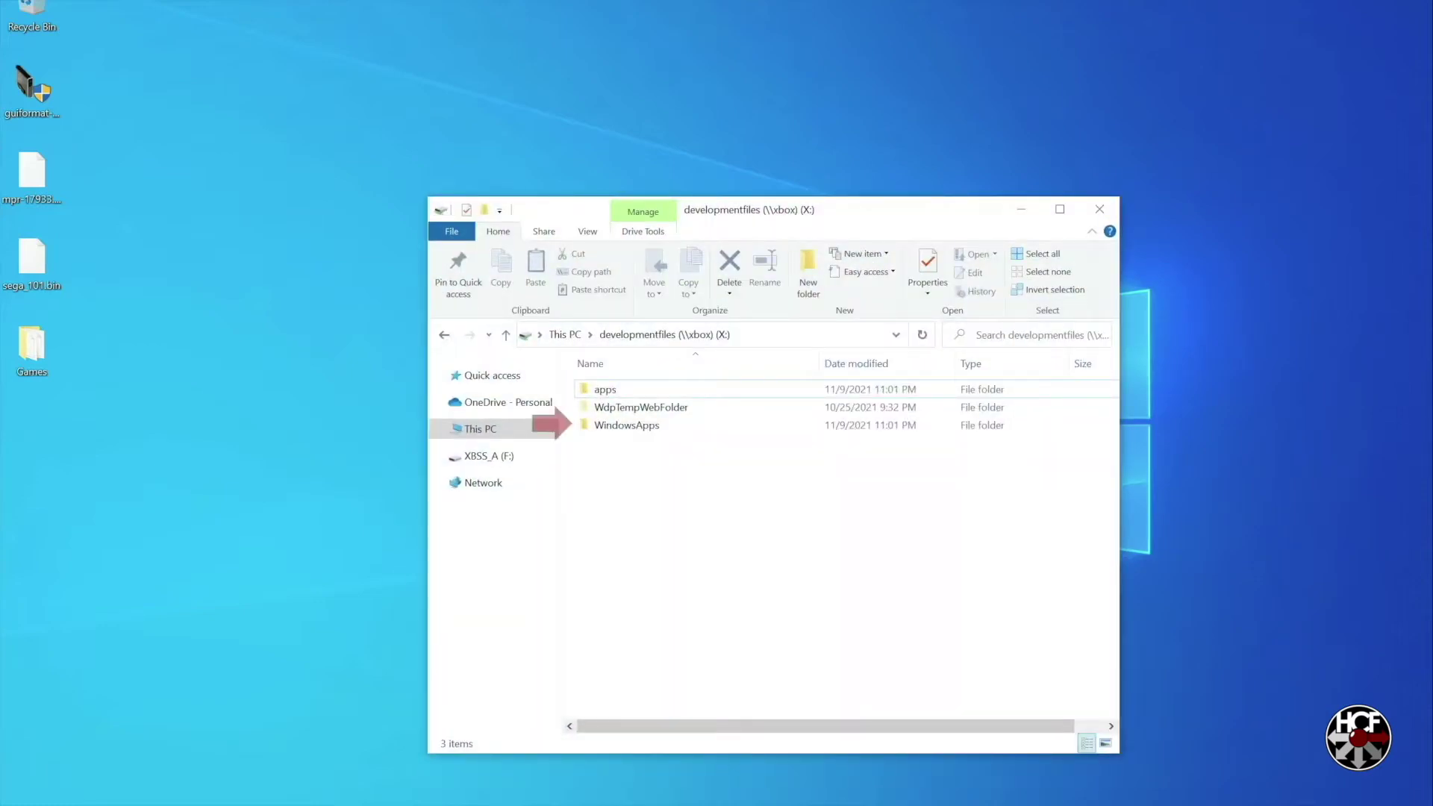
- Copy mpr-17933.bin and sega_101.bin from the desktop into the RetroArch x64 package's System folder
{"action": "double_click", "coordinate": [614, 425]}
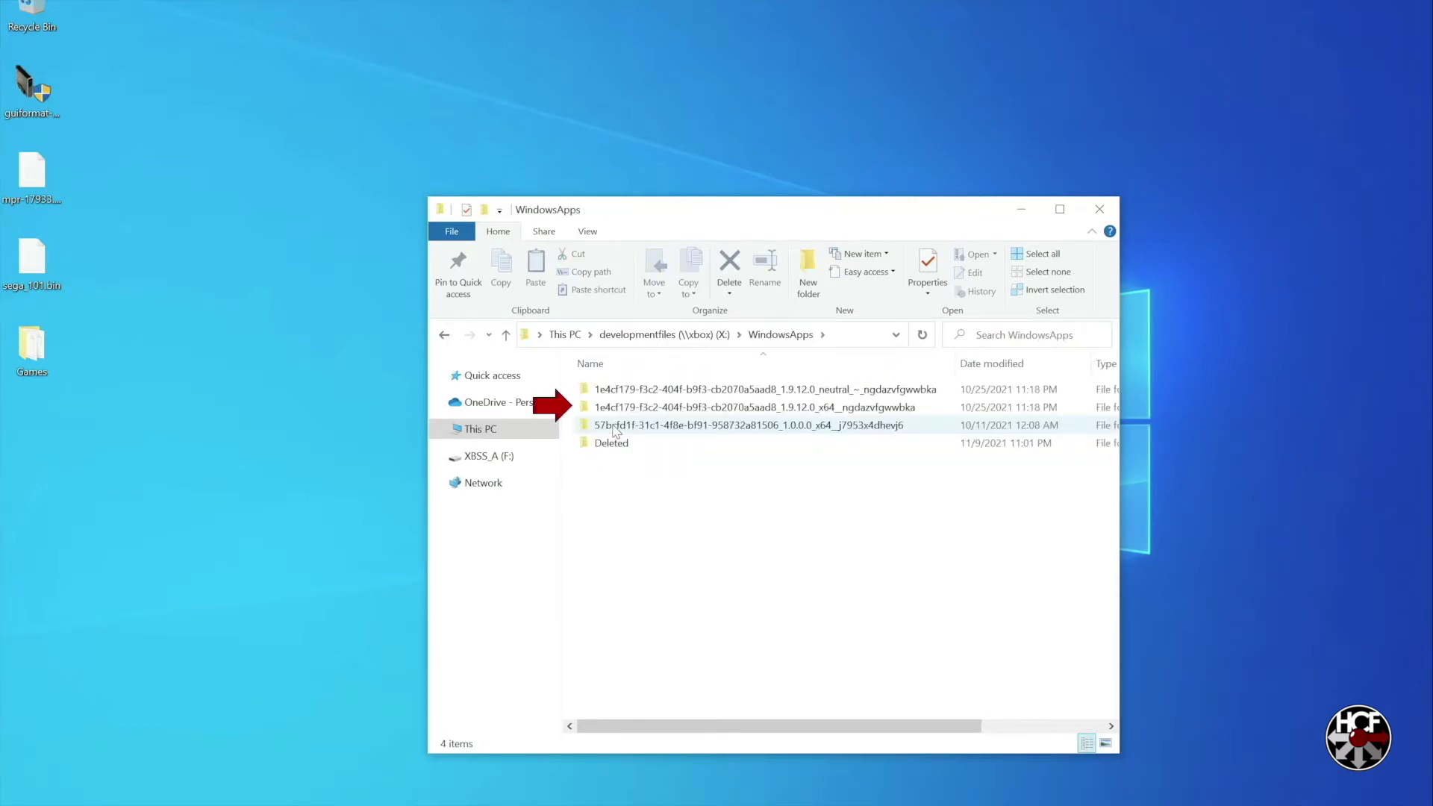
{"action": "double_click", "coordinate": [636, 407]}
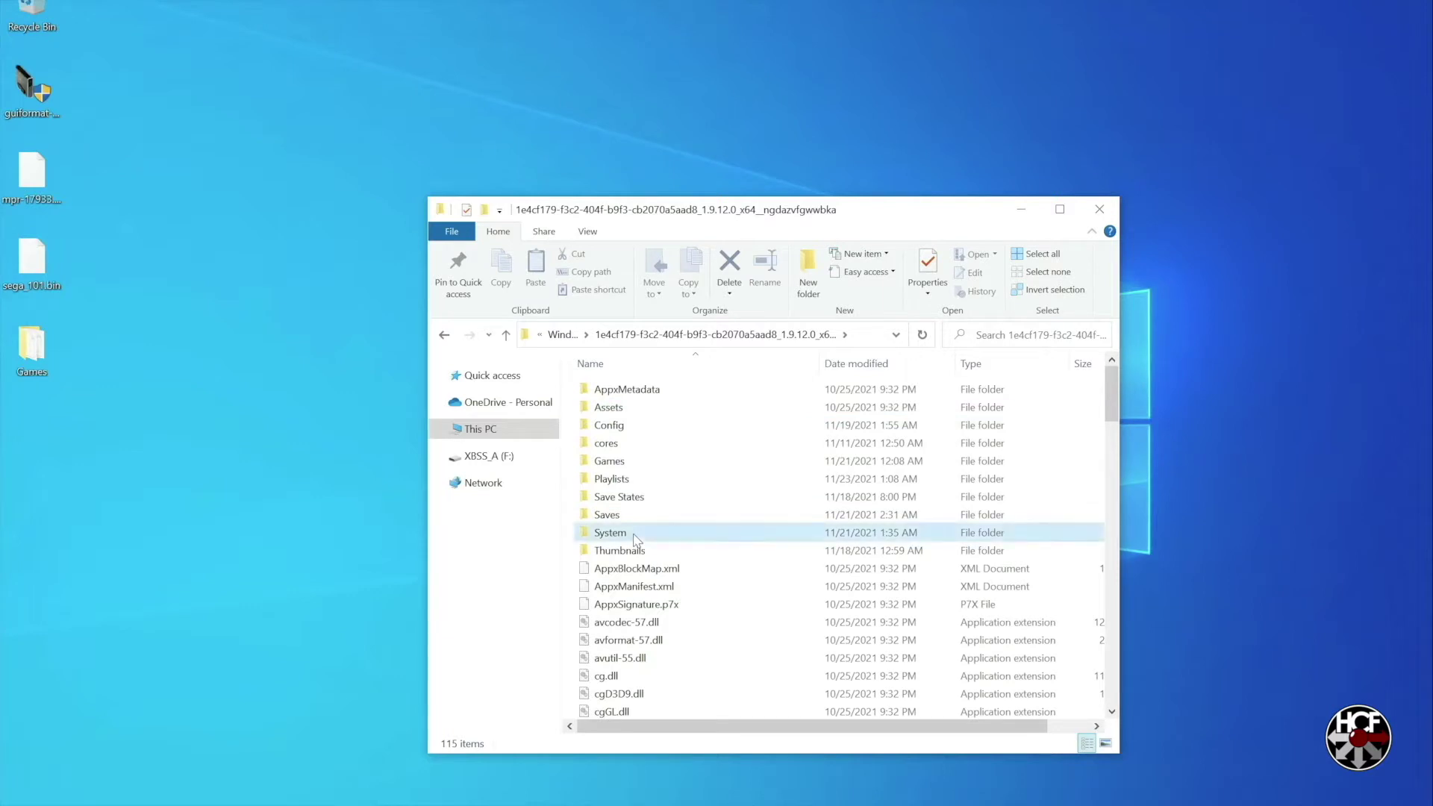
{"action": "double_click", "coordinate": [611, 532]}
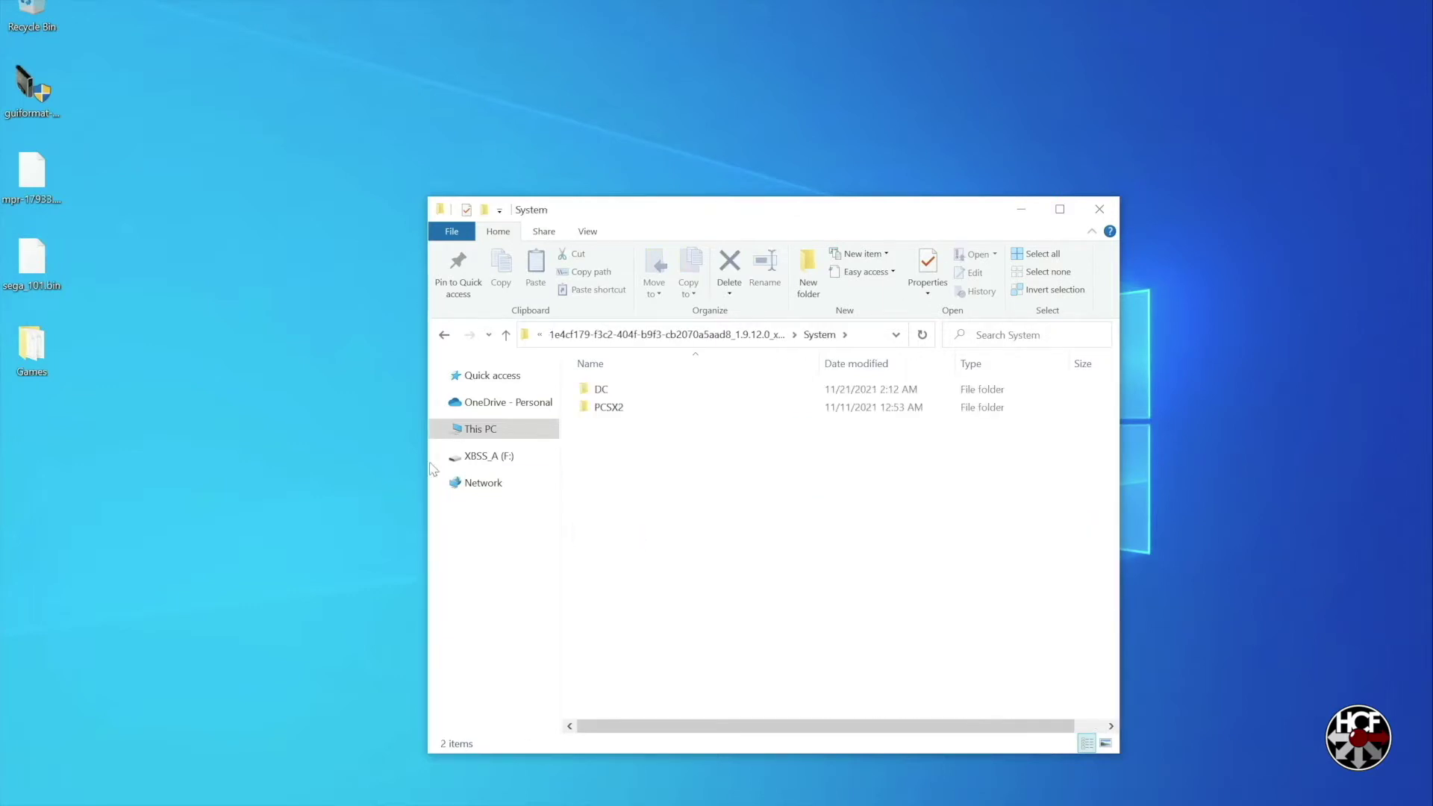
{"action": "left_click_drag", "start_coordinate": [87, 290], "coordinate": [603, 461]}
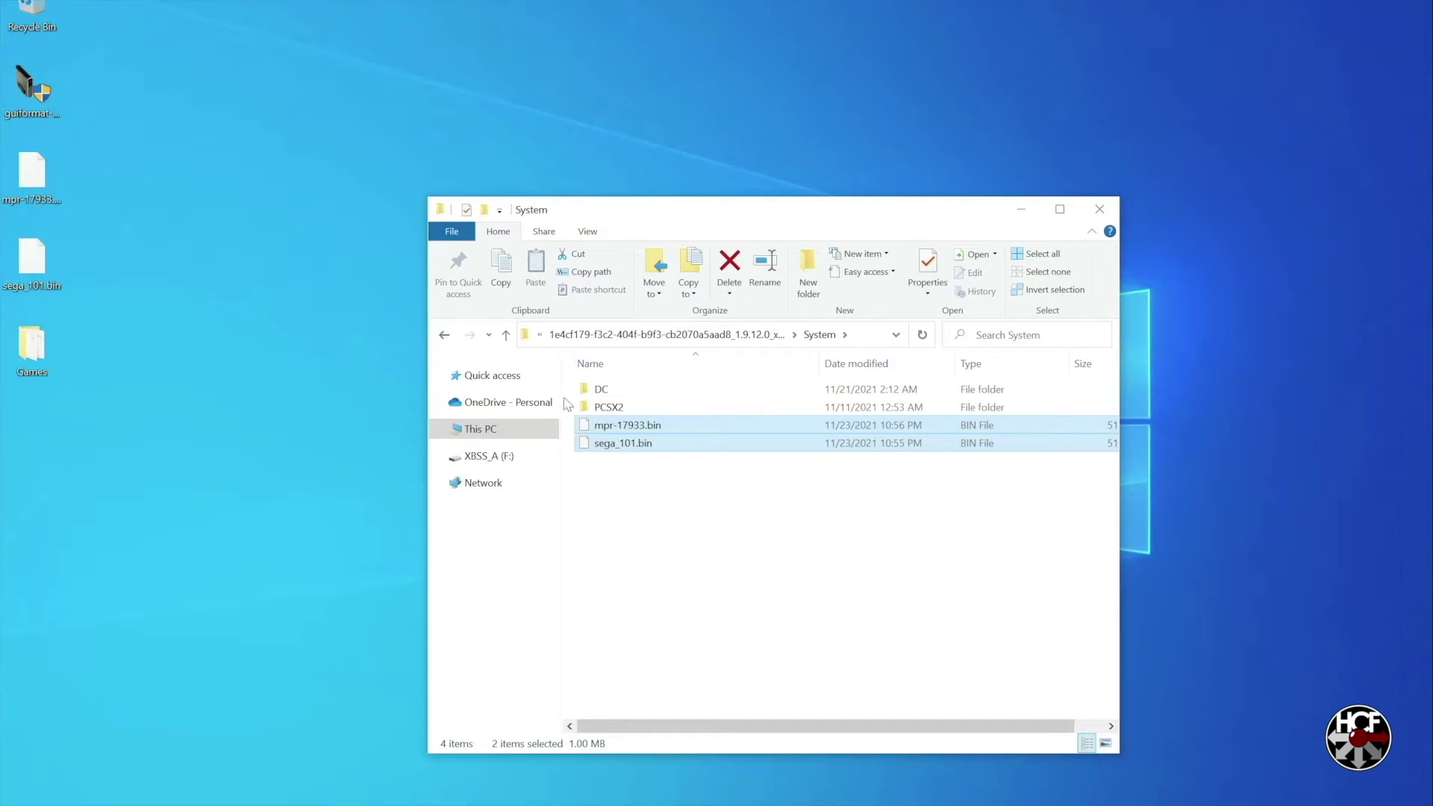
{"action": "left_click", "coordinate": [507, 335]}
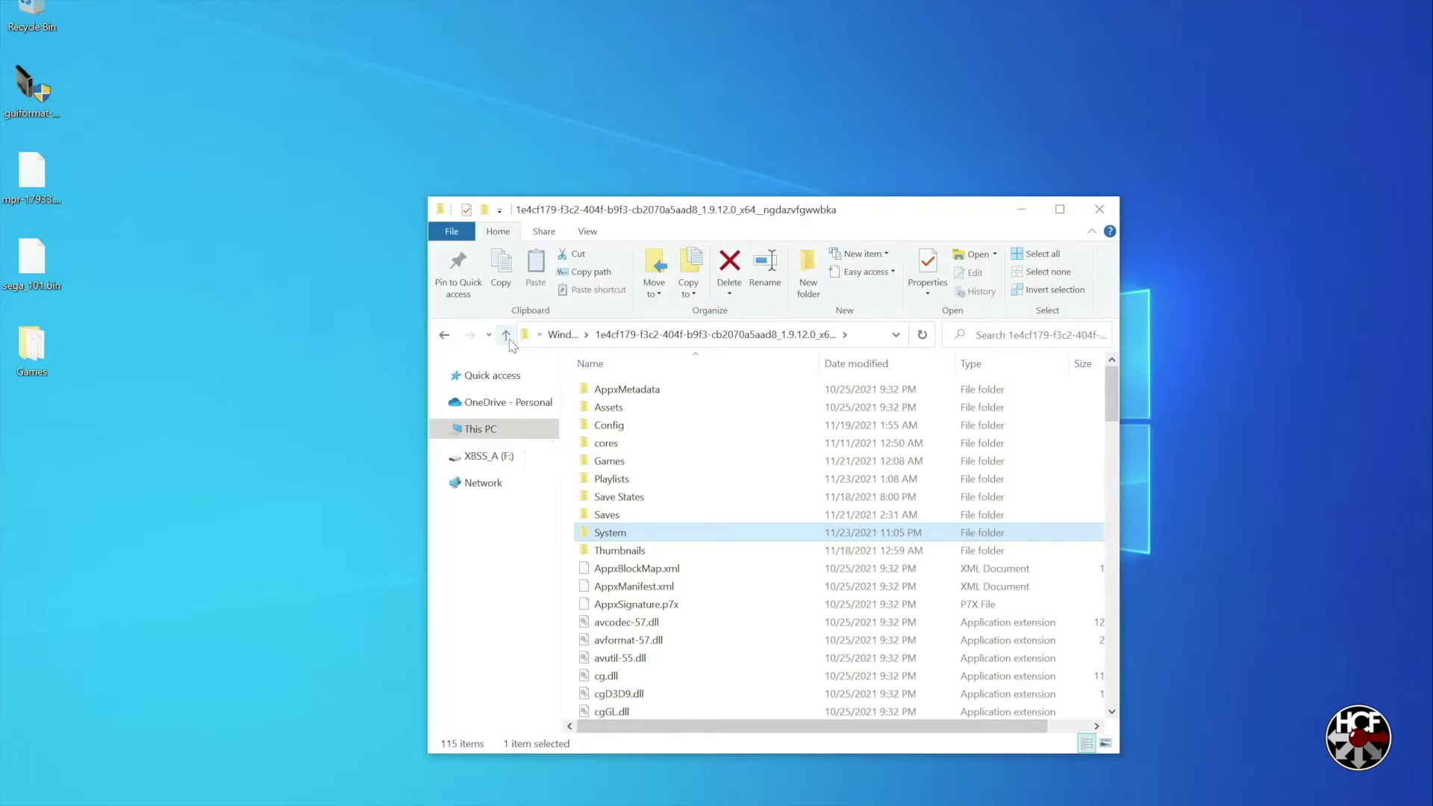
- Check the package's Games folder, then open the Games folder on the XBSS_A (F:) drive
{"action": "left_click", "coordinate": [629, 464]}
{"action": "double_click", "coordinate": [609, 462]}
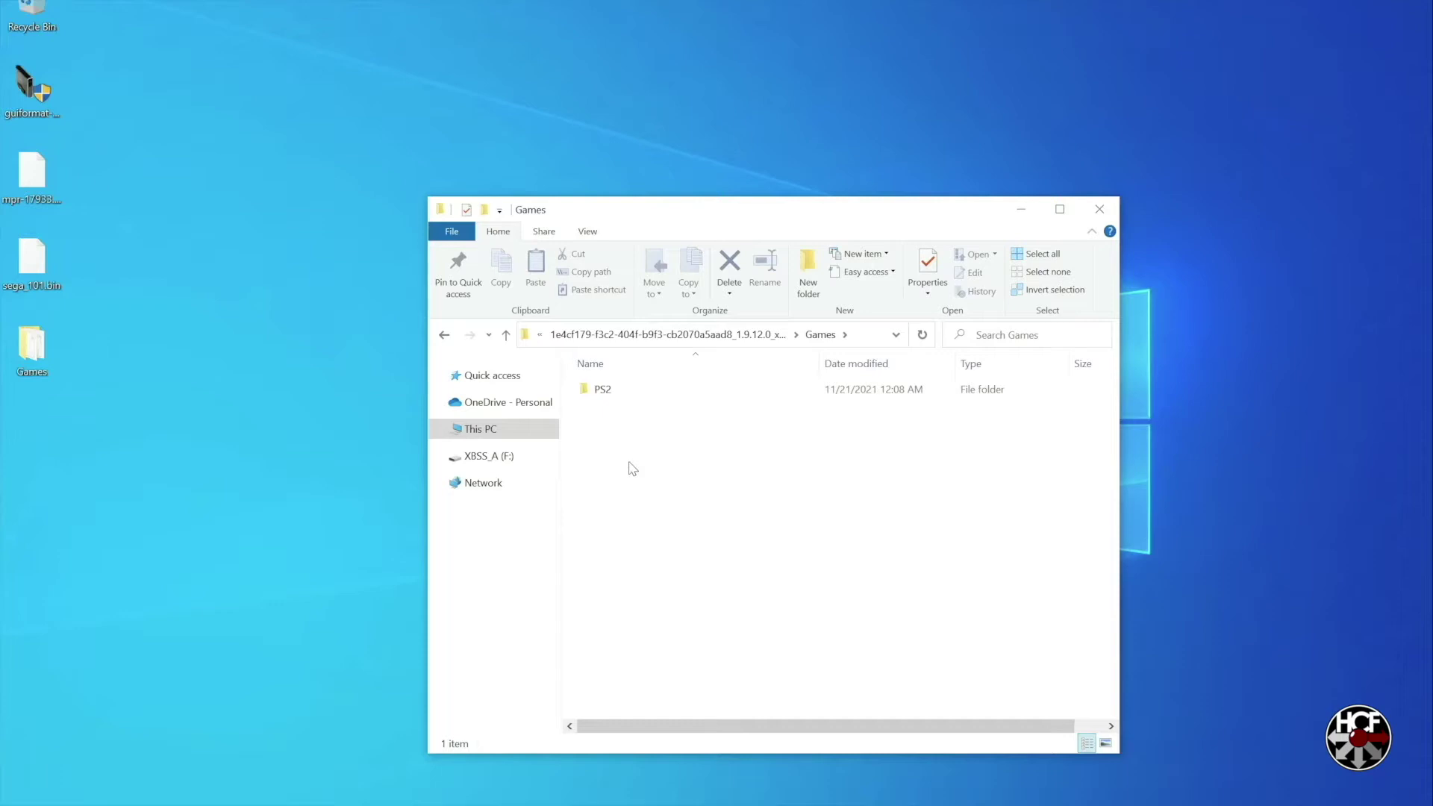
{"action": "left_click", "coordinate": [485, 458]}
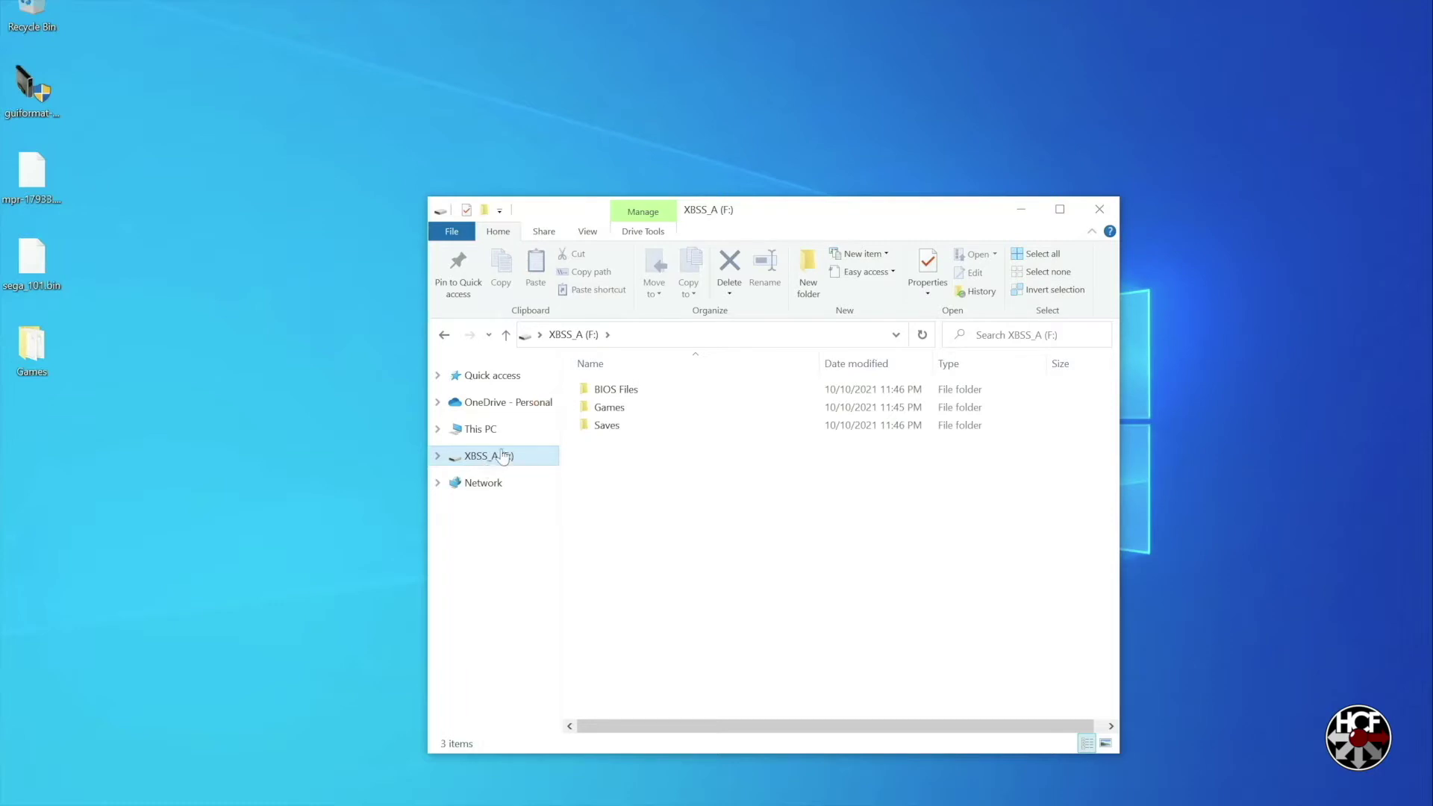
{"action": "double_click", "coordinate": [602, 412]}
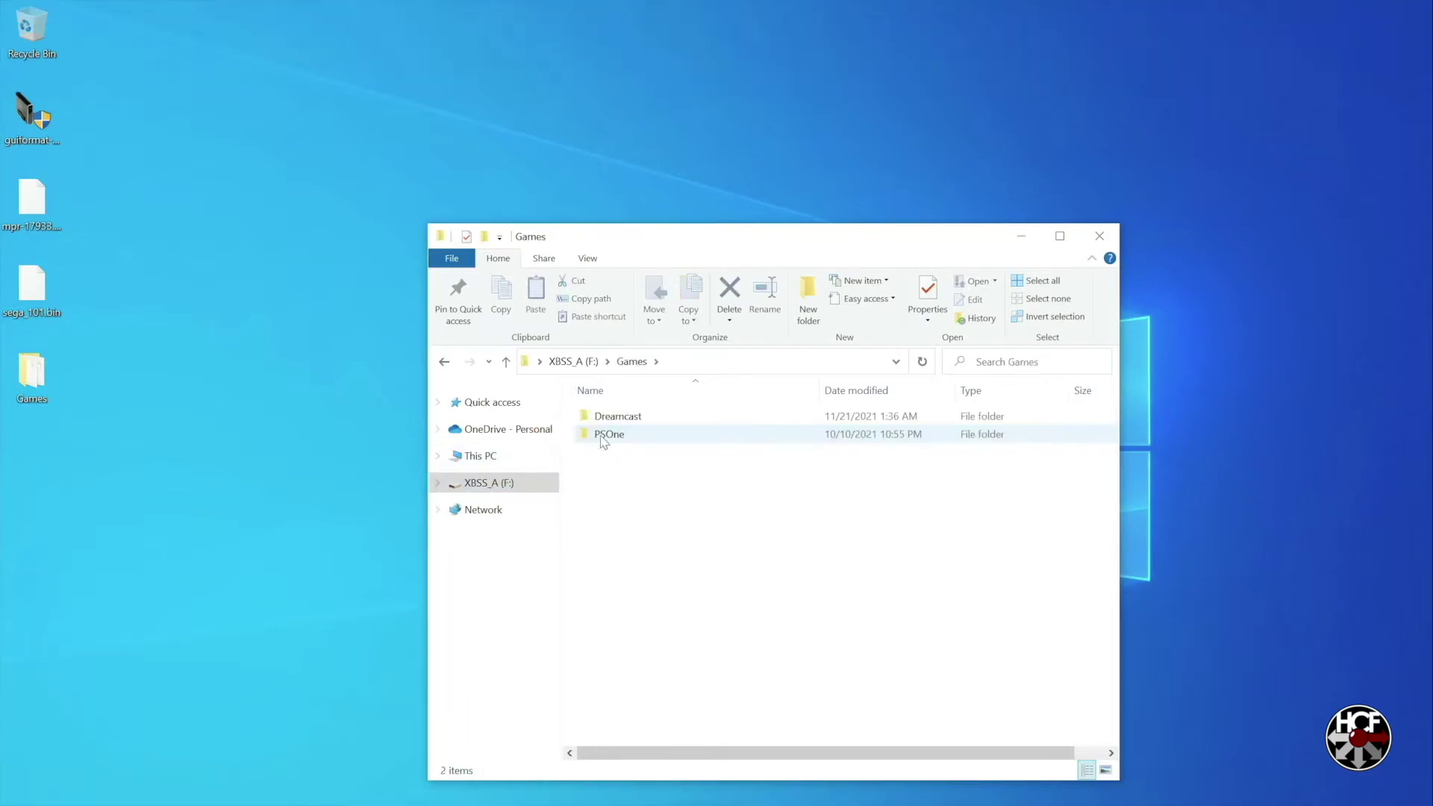
- Create a new folder named Saturn in the F: drive's Games folder
{"action": "right_click", "coordinate": [602, 466]}
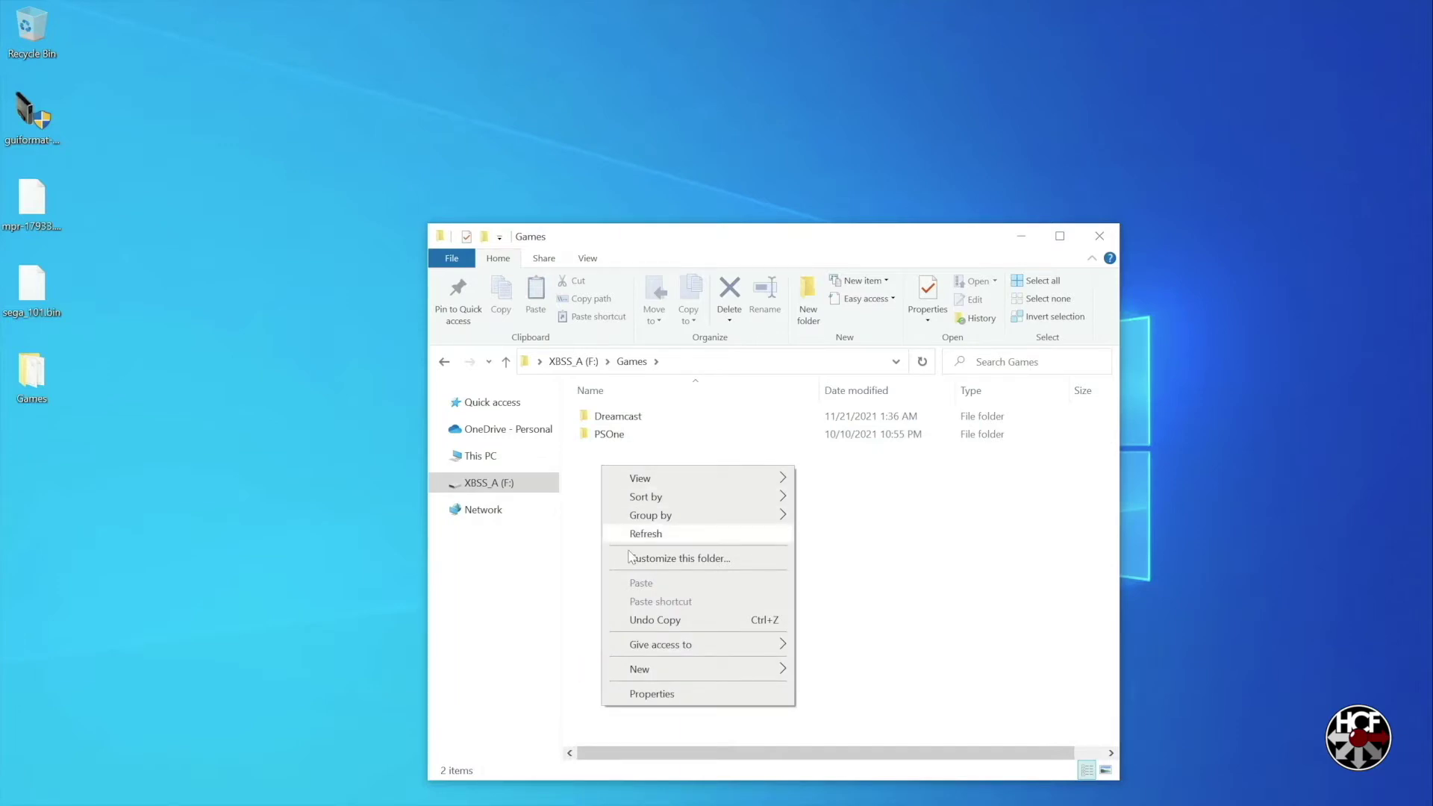
{"action": "mouse_move", "coordinate": [647, 672]}
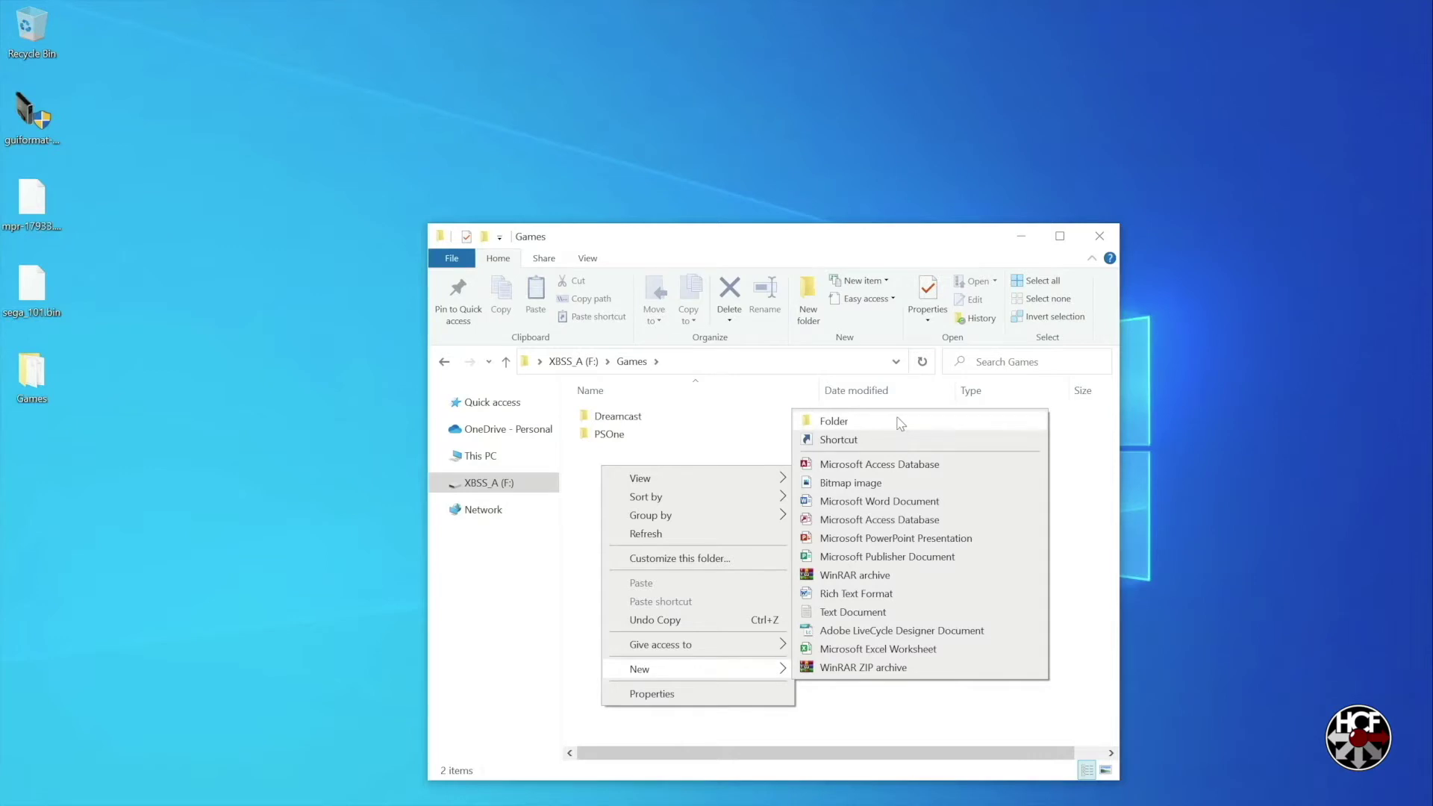
{"action": "left_click", "coordinate": [833, 421]}
{"action": "type", "text": "Saturn"}
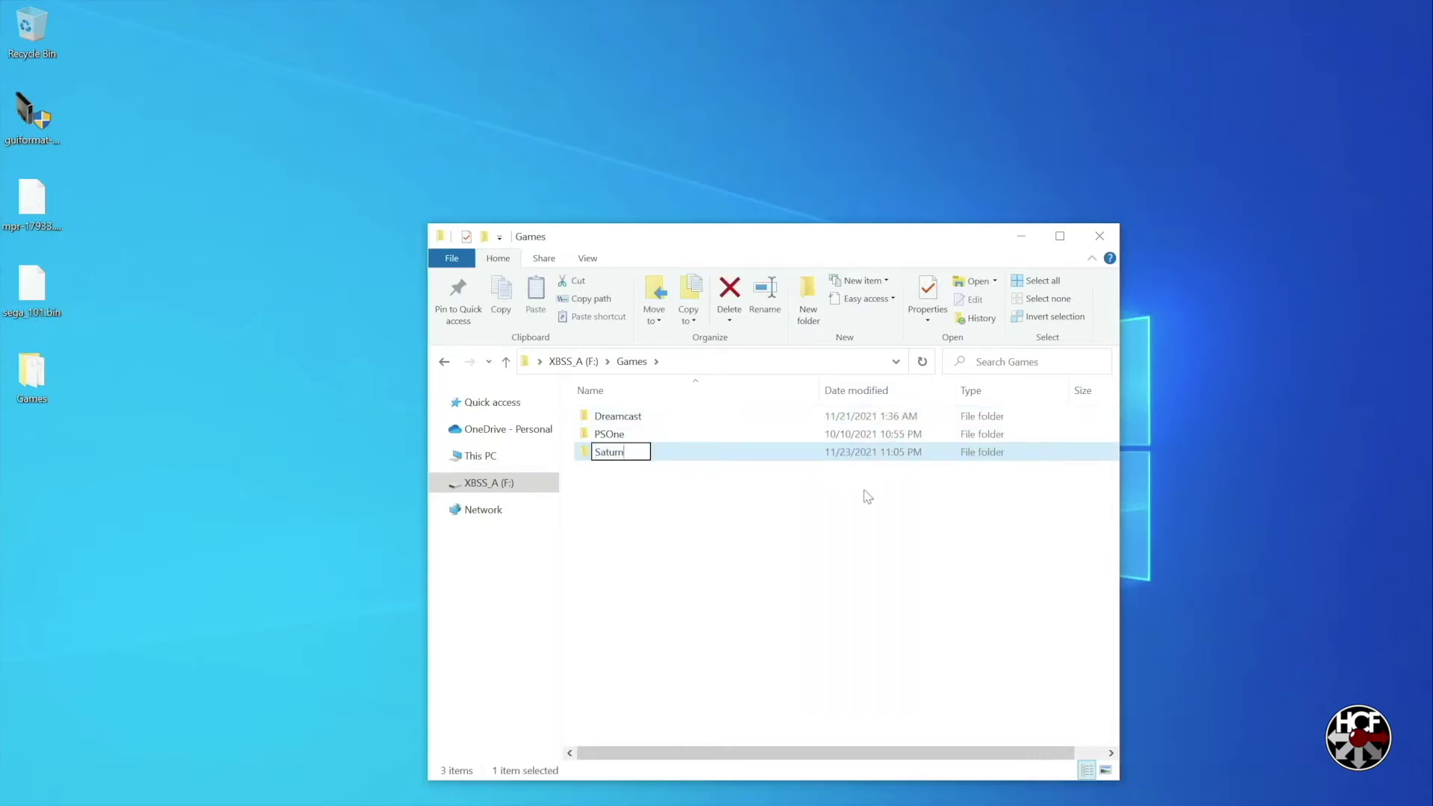
{"action": "left_click", "coordinate": [853, 510]}
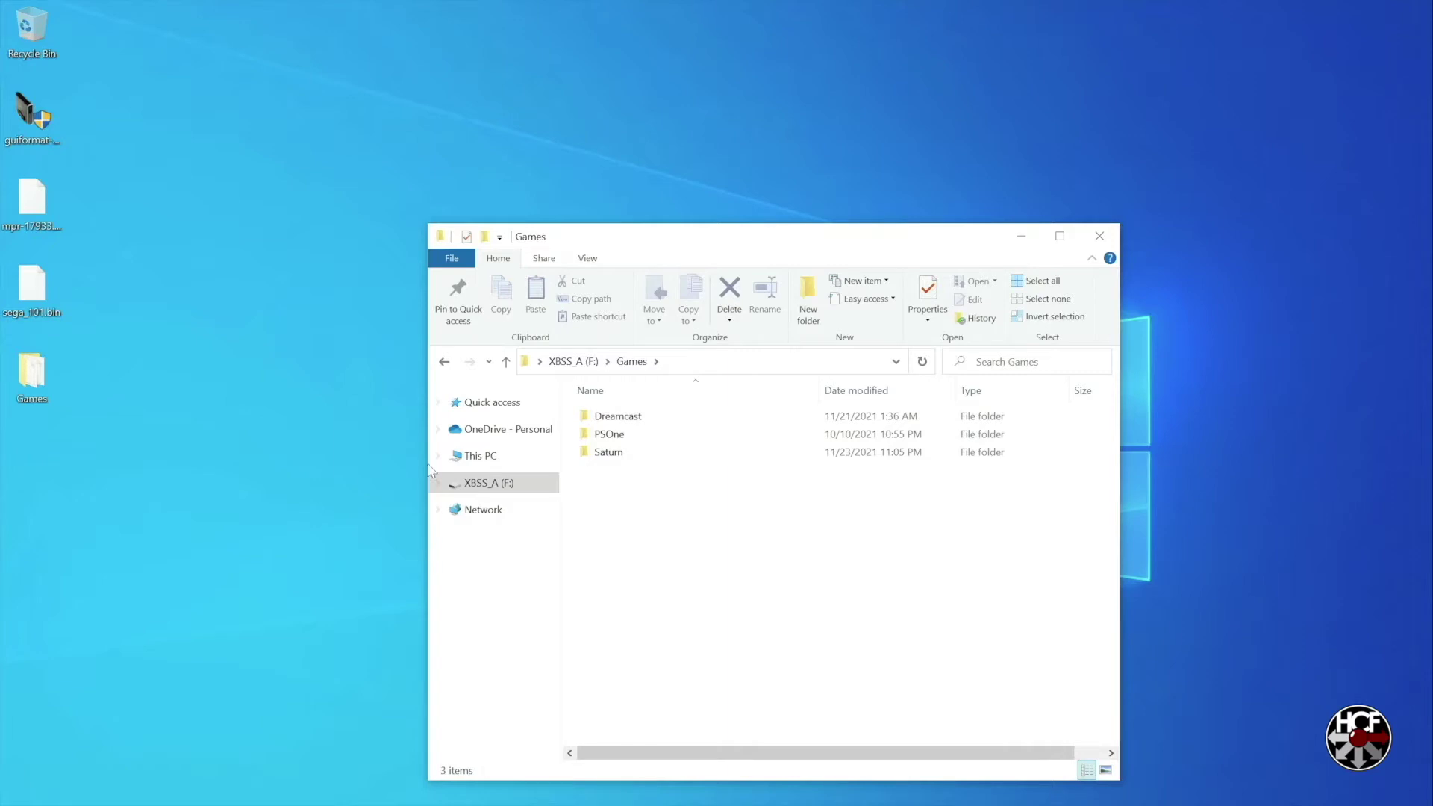
{"action": "left_click", "coordinate": [41, 375]}
- Open the desktop Games folder and inspect the tracks inside Radiant Silvergun
{"action": "double_click", "coordinate": [41, 376]}
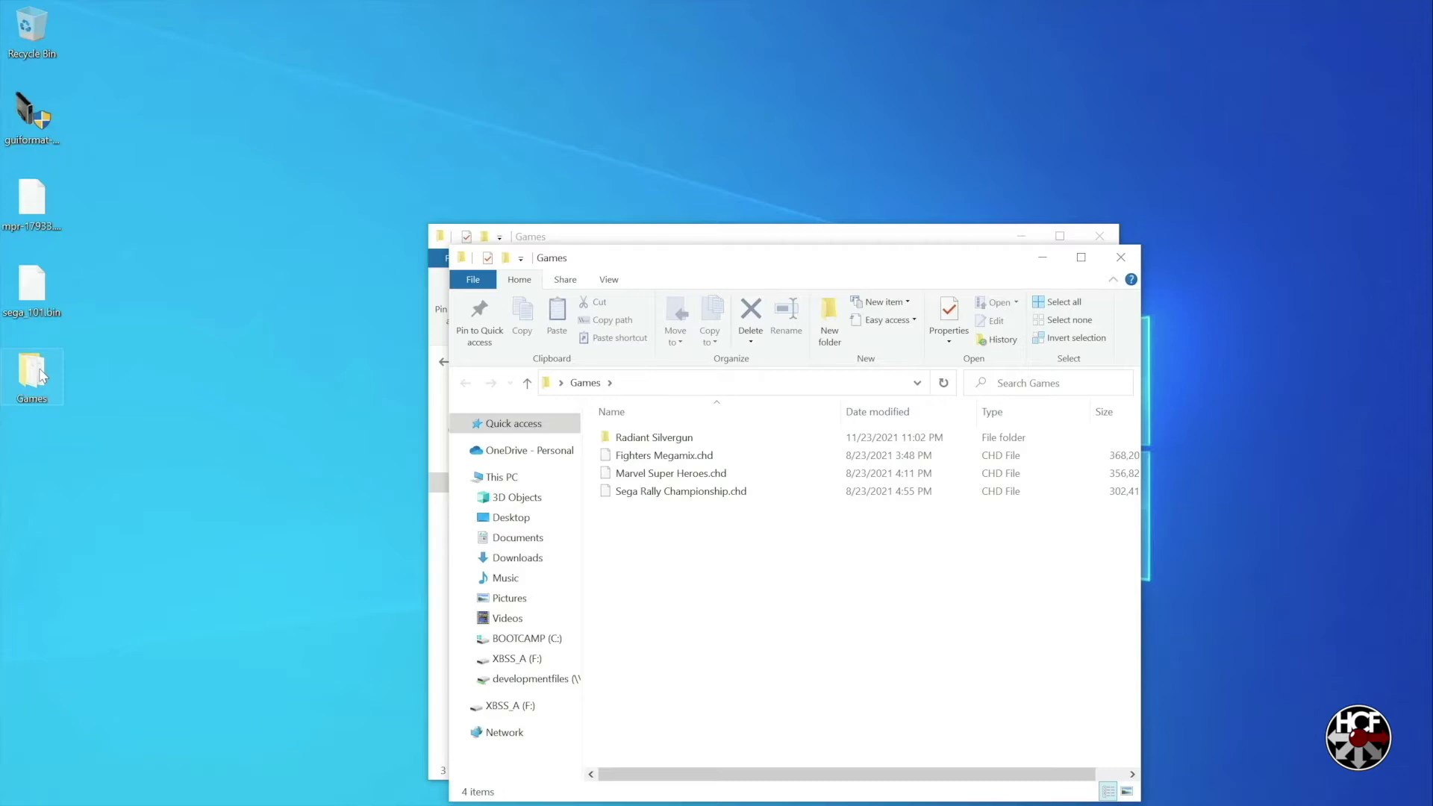
{"action": "left_click", "coordinate": [667, 440]}
{"action": "double_click", "coordinate": [667, 440]}
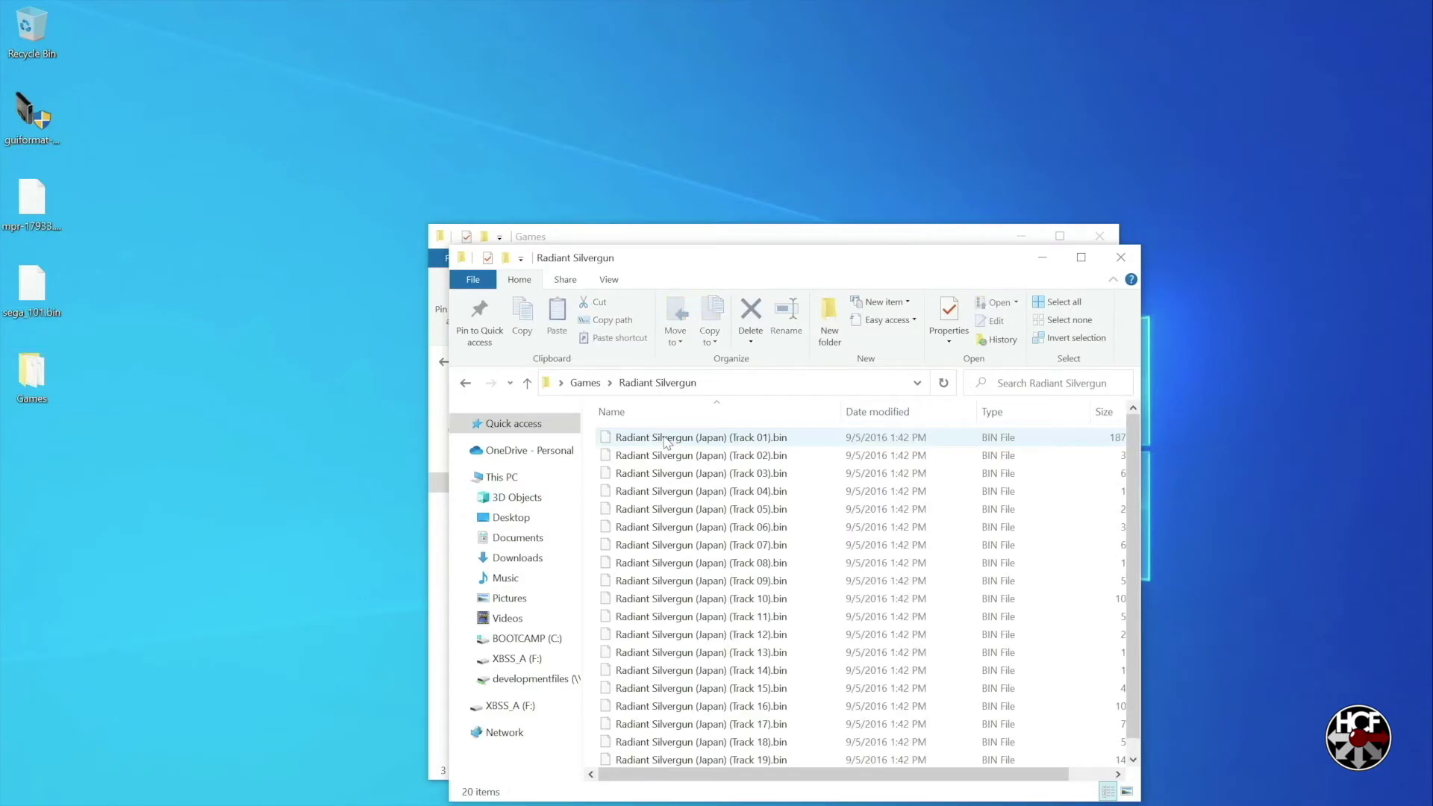
{"action": "scroll", "coordinate": [666, 441], "scroll_direction": "down", "scroll_amount": 1}
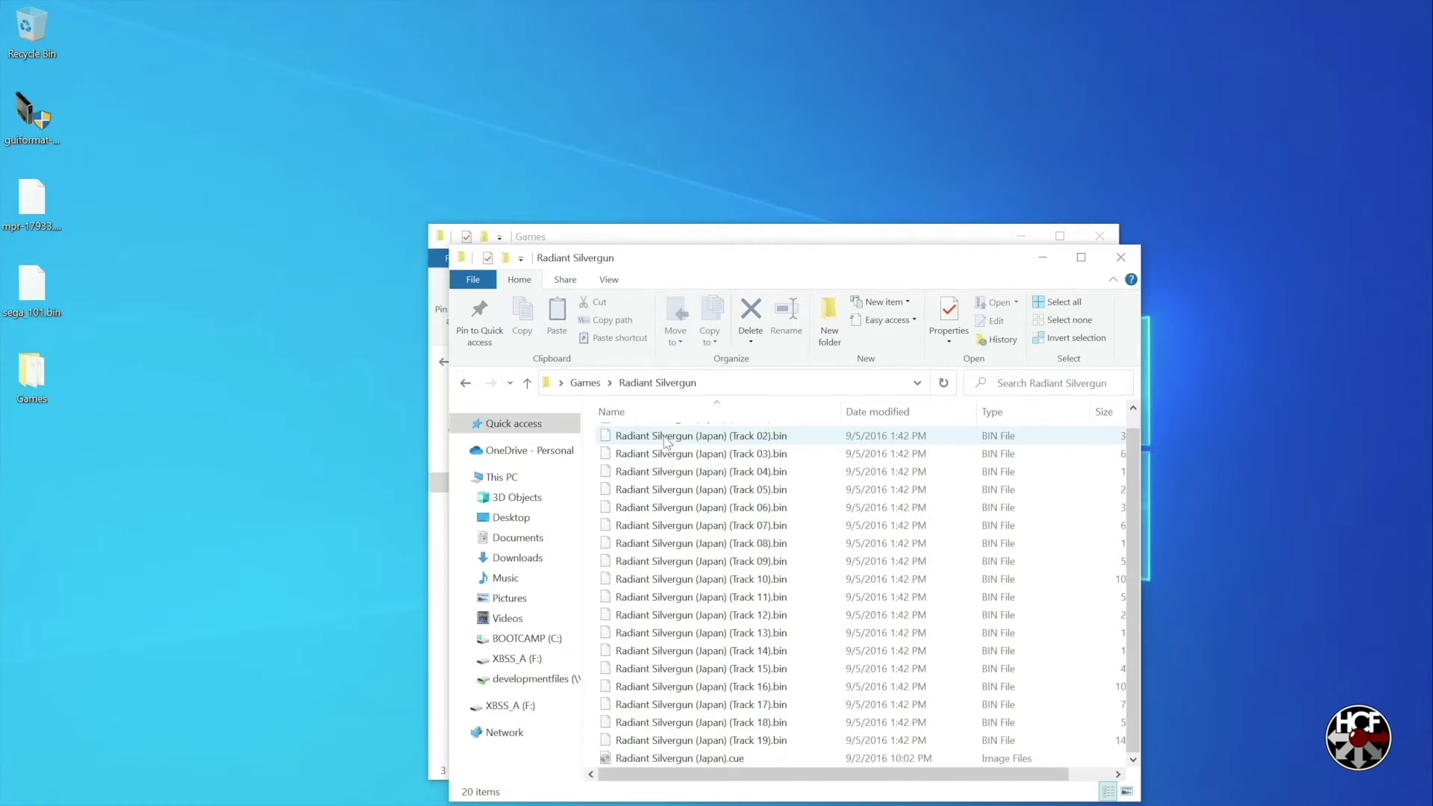
{"action": "scroll", "coordinate": [667, 441], "scroll_direction": "up", "scroll_amount": 1}
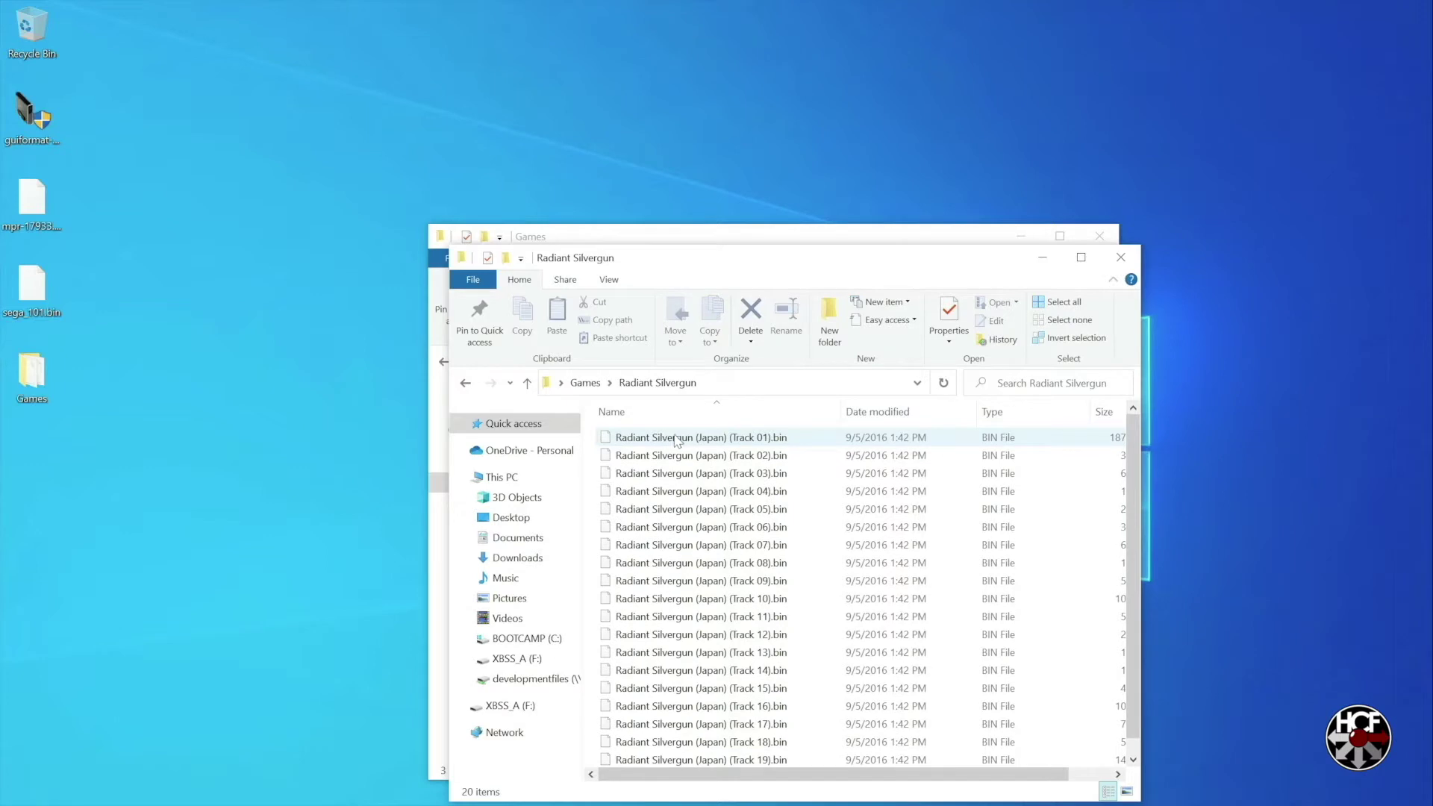
{"action": "left_click", "coordinate": [527, 382]}
- Drag all four Saturn games into the drive's Saturn folder and close both Explorer windows
{"action": "left_click_drag", "start_coordinate": [647, 267], "coordinate": [1011, 259]}
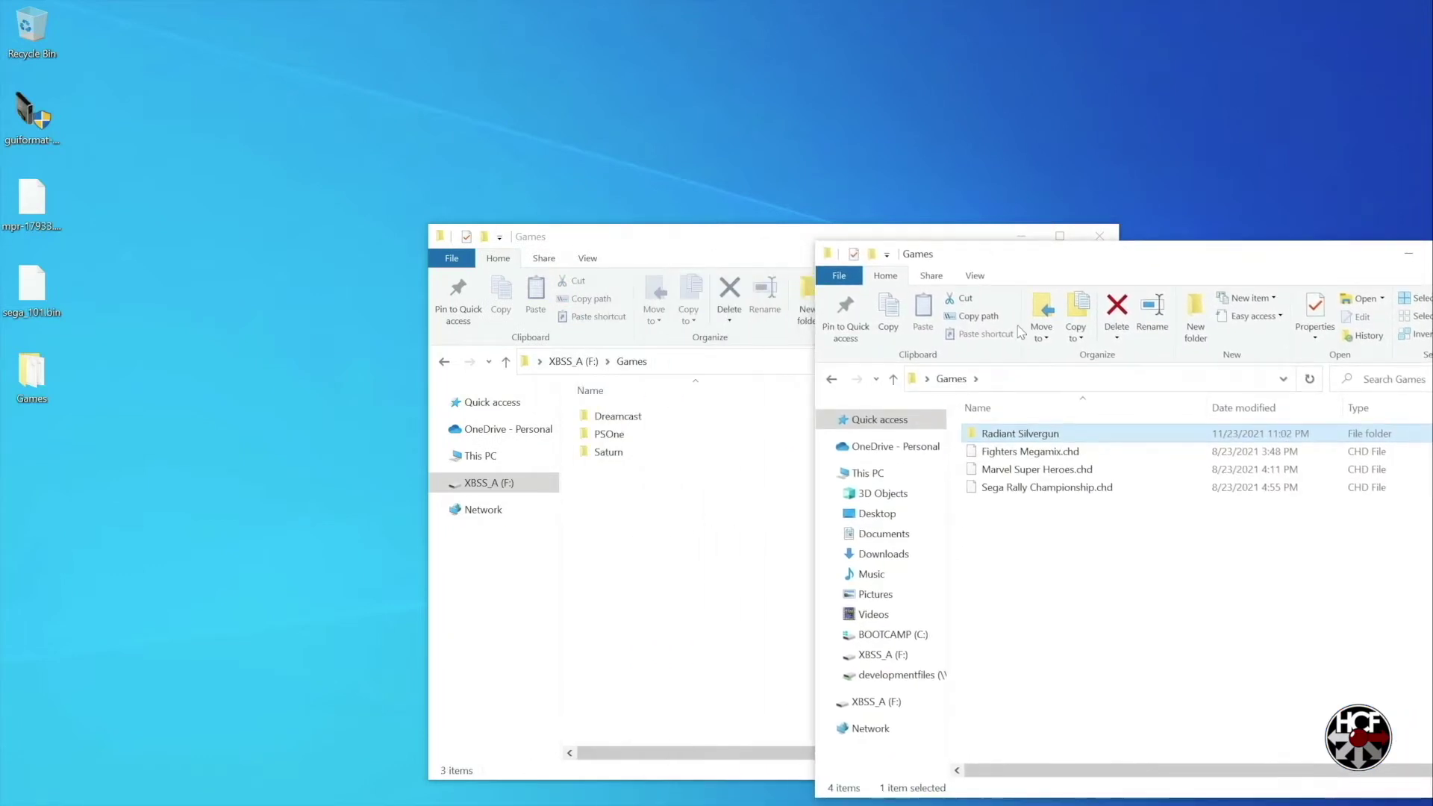
{"action": "left_click_drag", "start_coordinate": [1005, 528], "coordinate": [625, 452]}
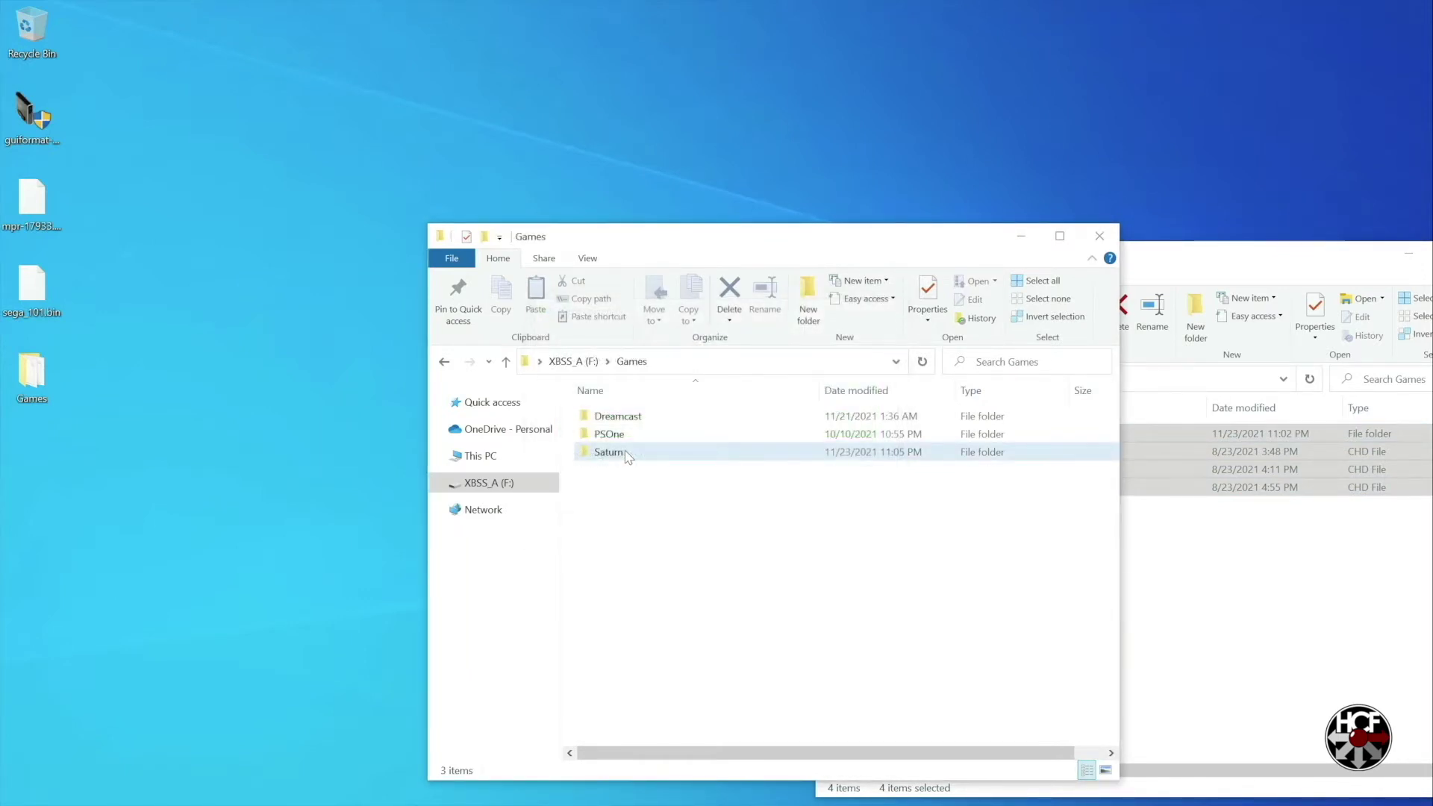
{"action": "left_click_drag", "start_coordinate": [1204, 259], "coordinate": [843, 244]}
{"action": "left_click", "coordinate": [1126, 238]}
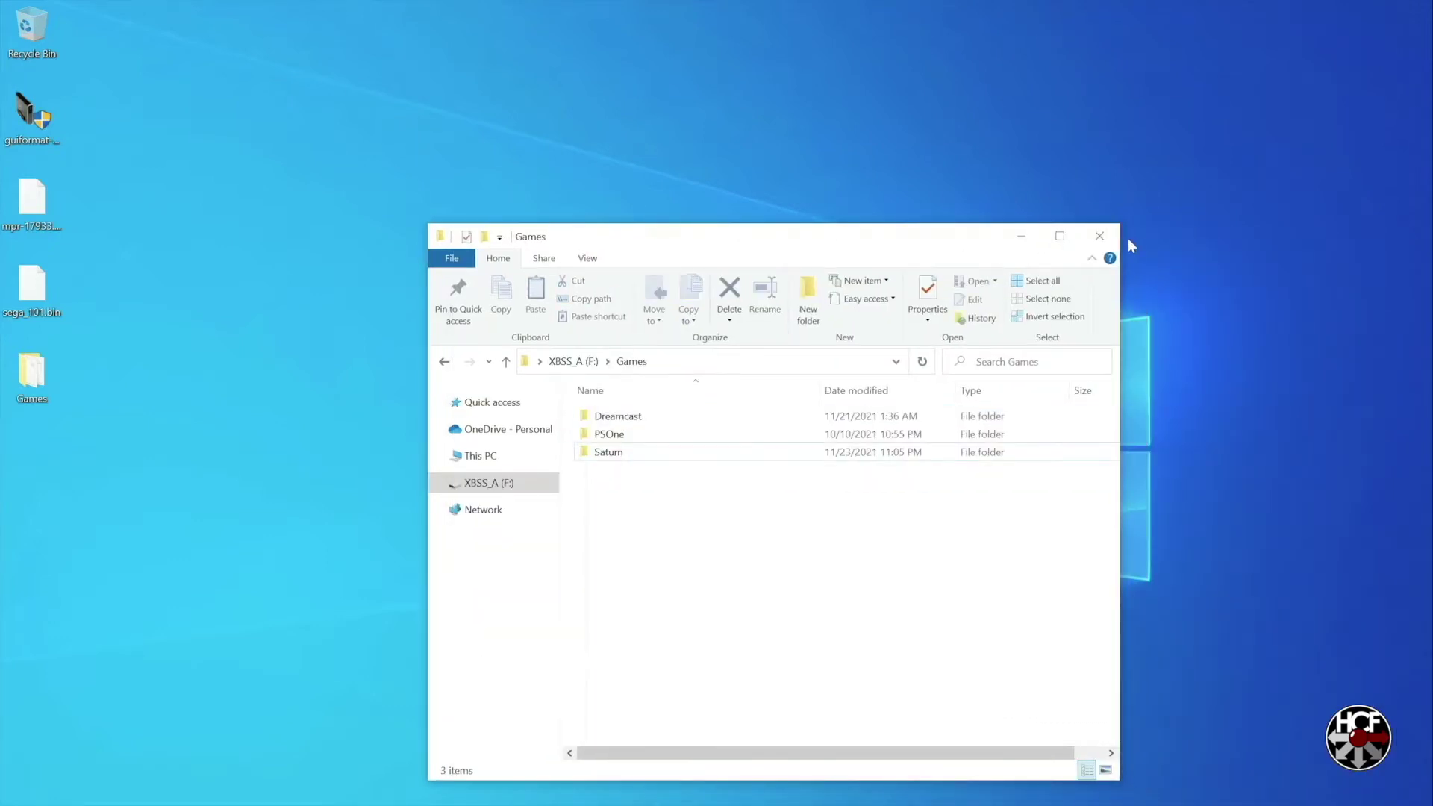
{"action": "left_click", "coordinate": [1099, 236]}
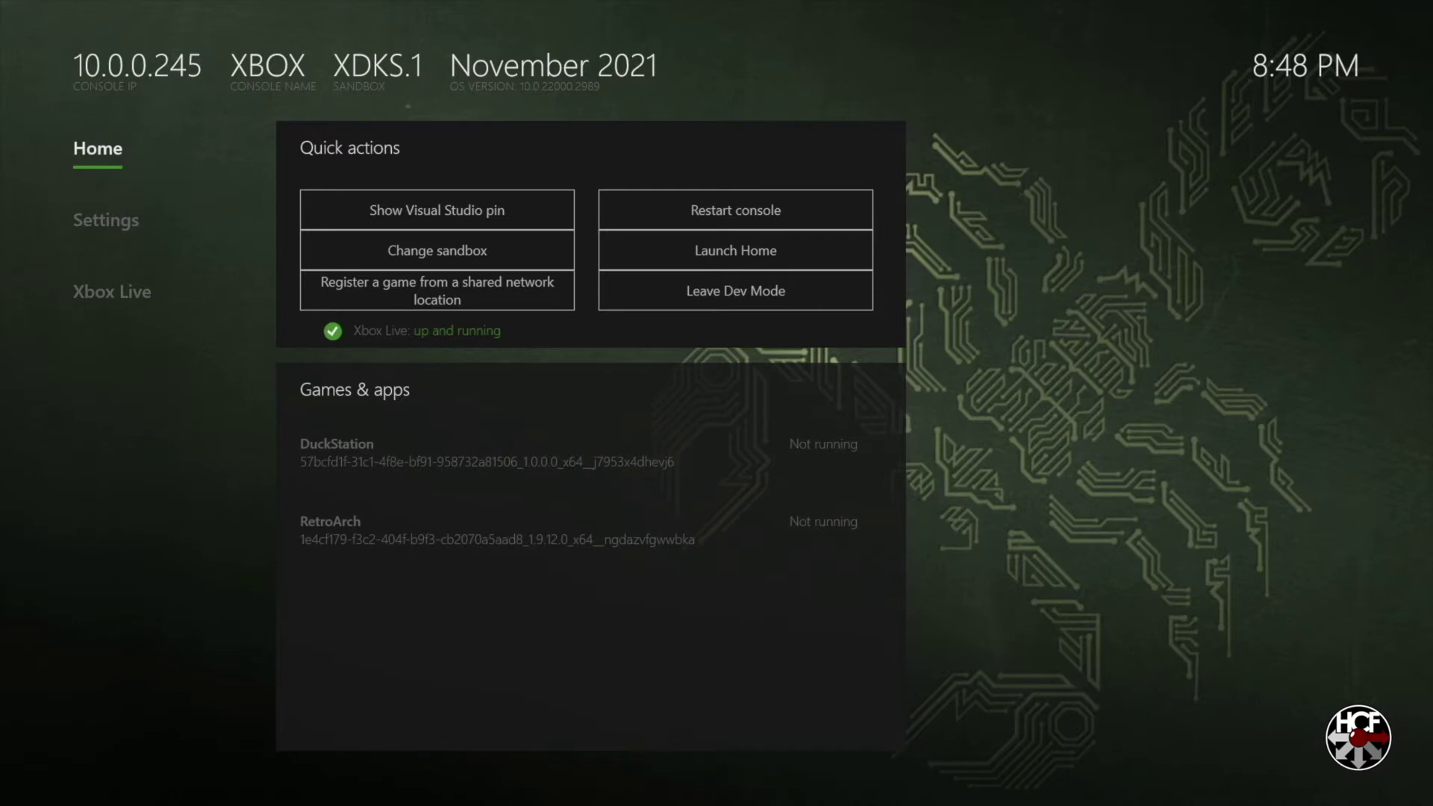
- Launch RetroArch from Games & apps in Xbox Dev Home
{"action": "key", "text": "Right"}
{"action": "key", "text": "Down"}
{"action": "key", "text": "Down"}
{"action": "key", "text": "Down"}
{"action": "key", "text": "Down"}
{"action": "key", "text": "Down"}
{"action": "key", "text": "Return"}
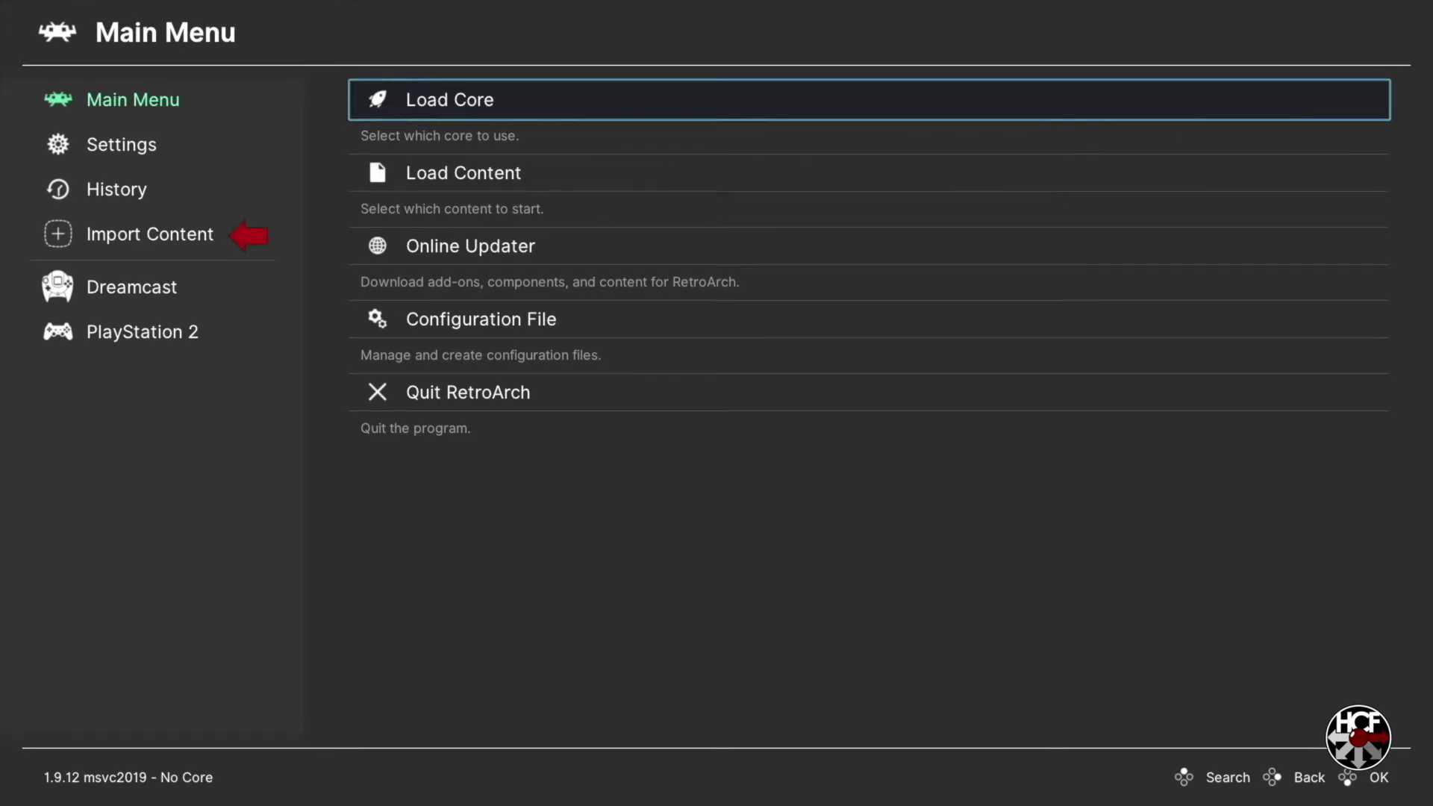
- Go to Import Content in RetroArch's sidebar
{"action": "key", "text": "Left"}
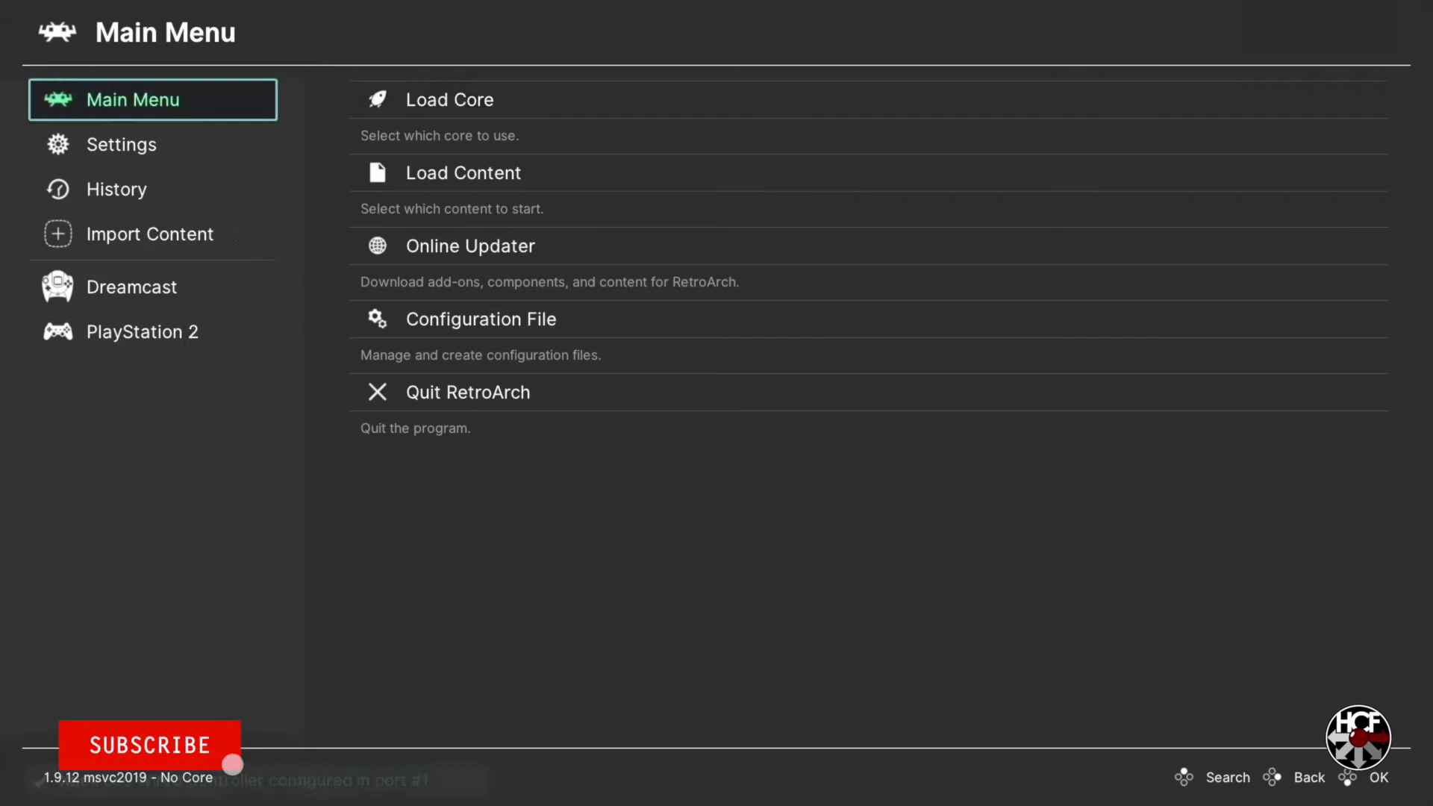
{"action": "key", "text": "Down"}
{"action": "key", "text": "Down"}
{"action": "key", "text": "Down"}
{"action": "key", "text": "Right"}
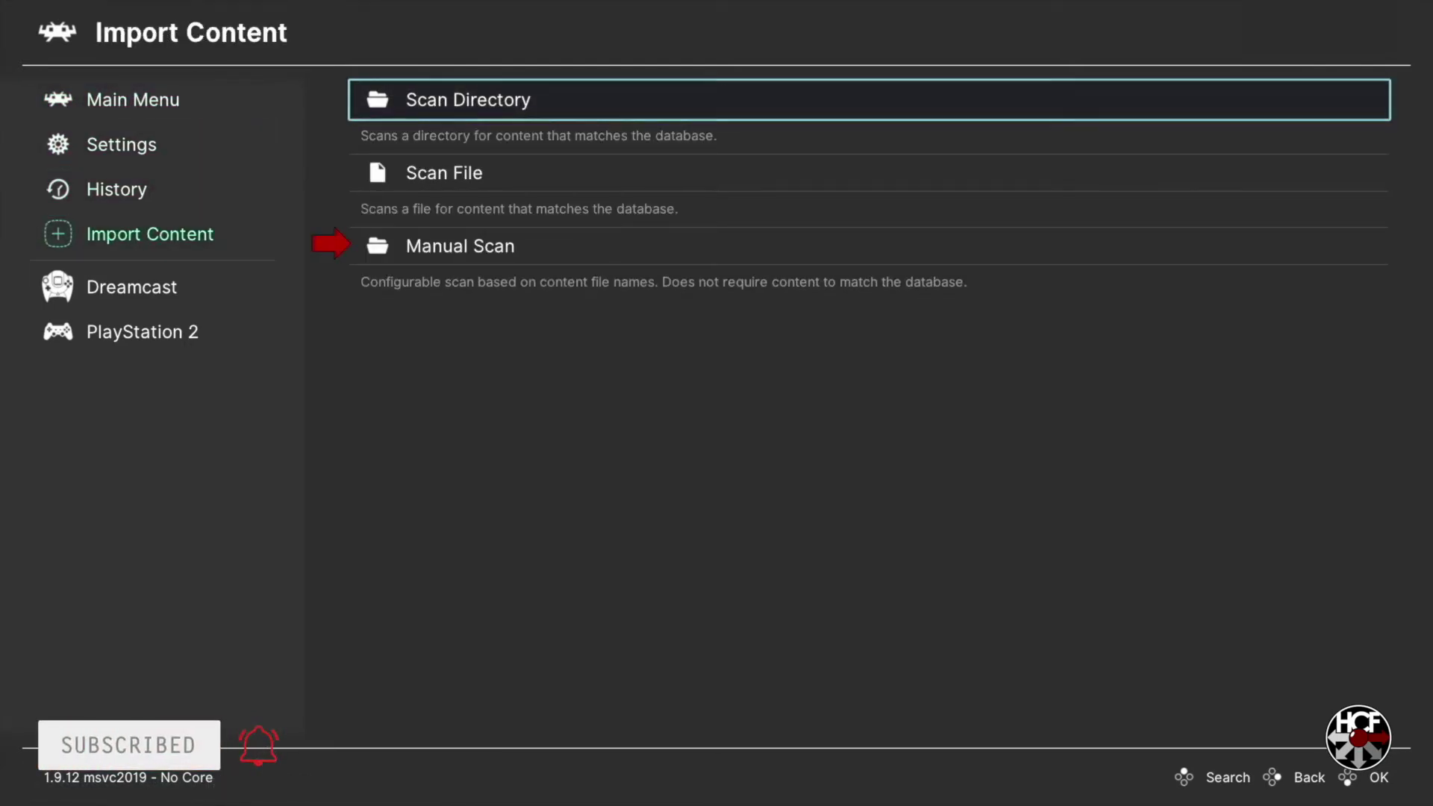
- Open Manual Scan and start choosing its Content Directory
{"action": "key", "text": "Down"}
{"action": "key", "text": "Down"}
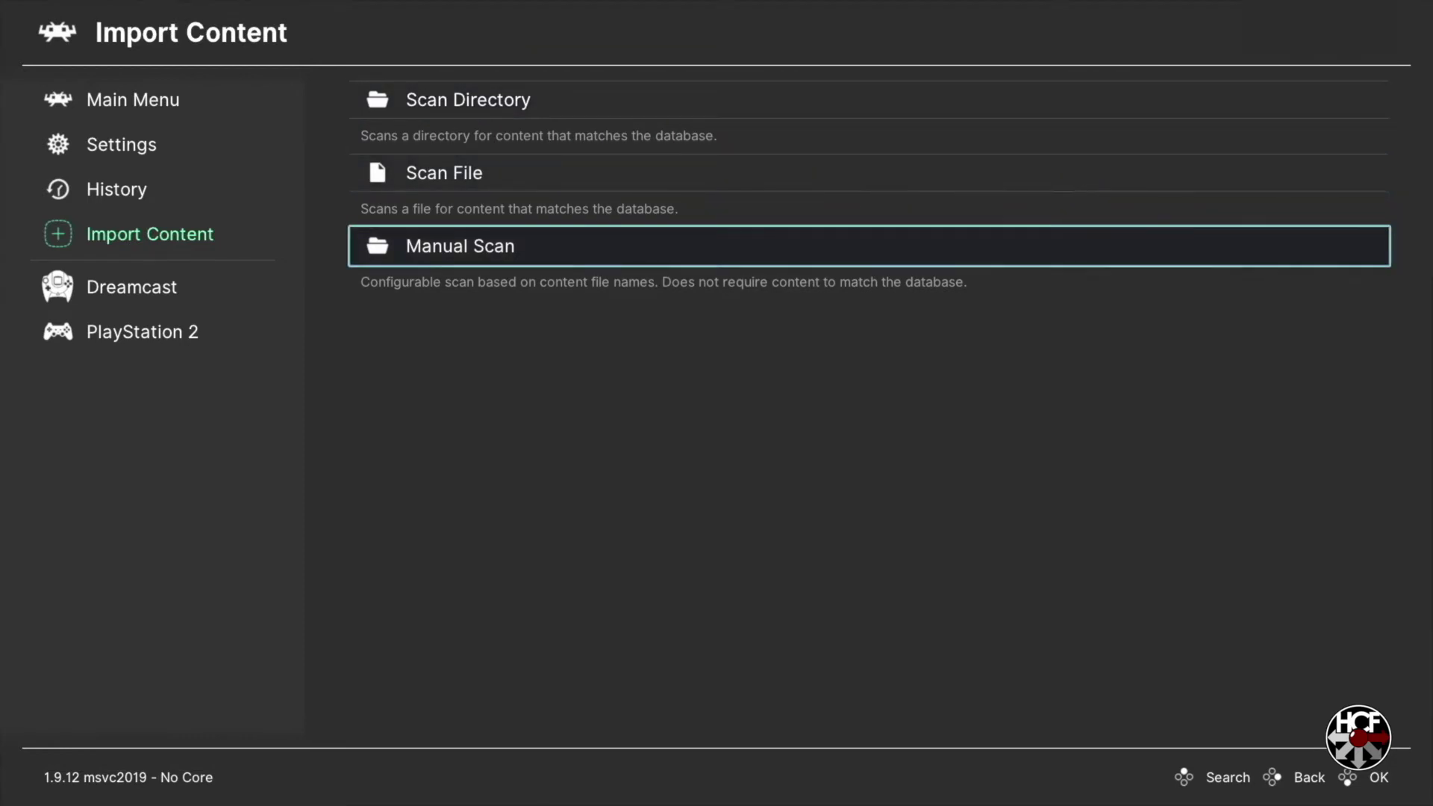
{"action": "key", "text": "Return"}
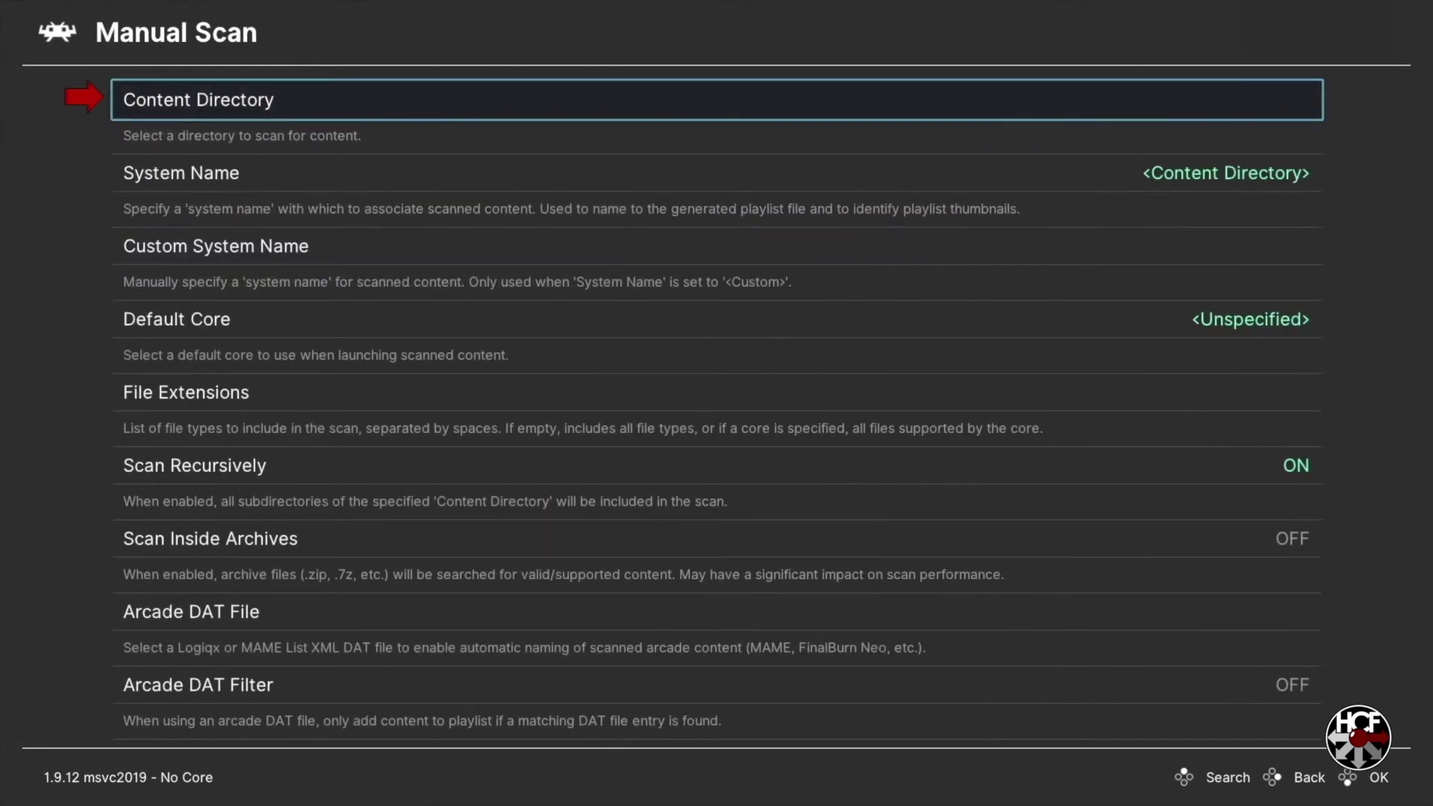
{"action": "key", "text": "Return"}
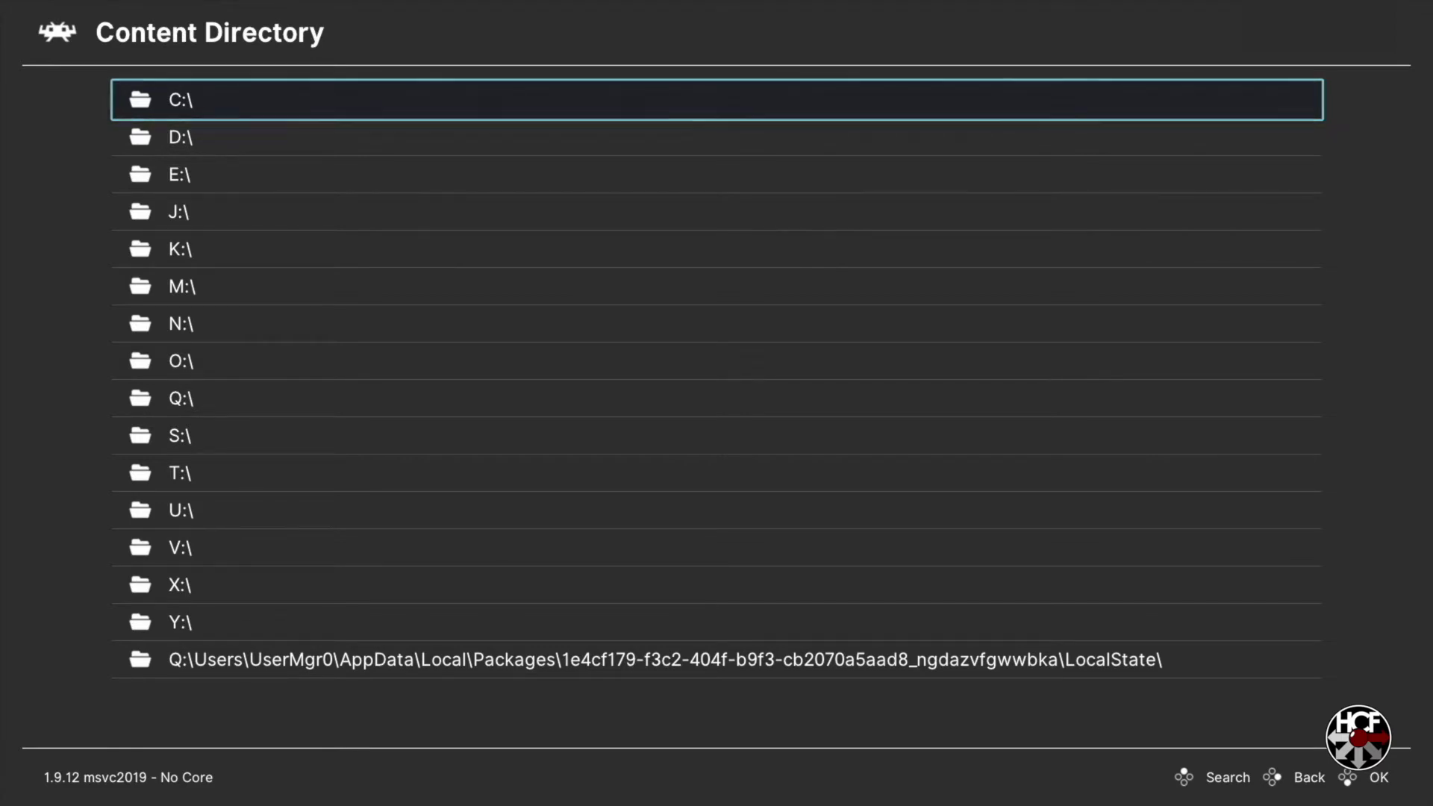
- Browse to E:\Games\Saturn and choose it as the directory to scan
{"action": "left_click", "coordinate": [179, 174]}
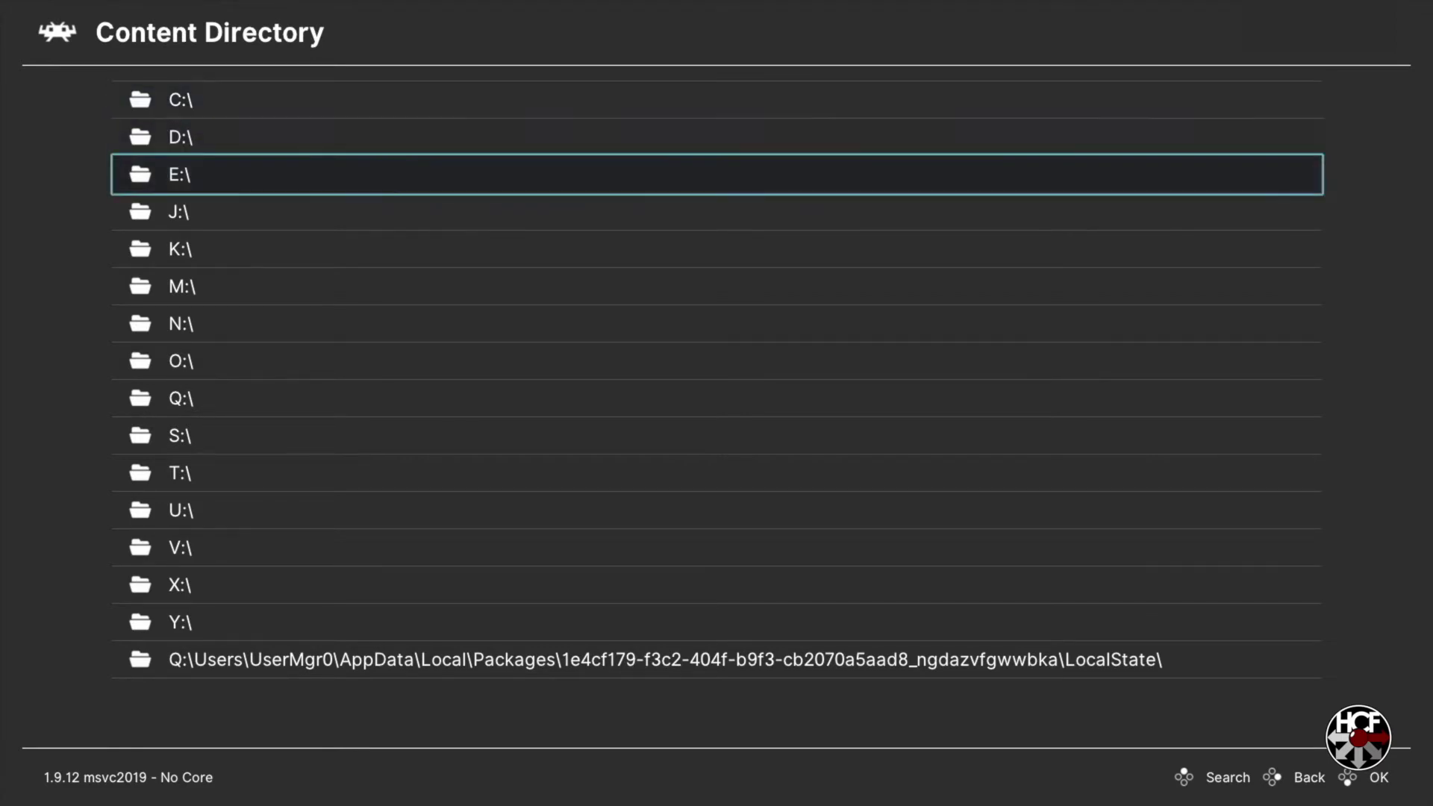
{"action": "left_click", "coordinate": [179, 174]}
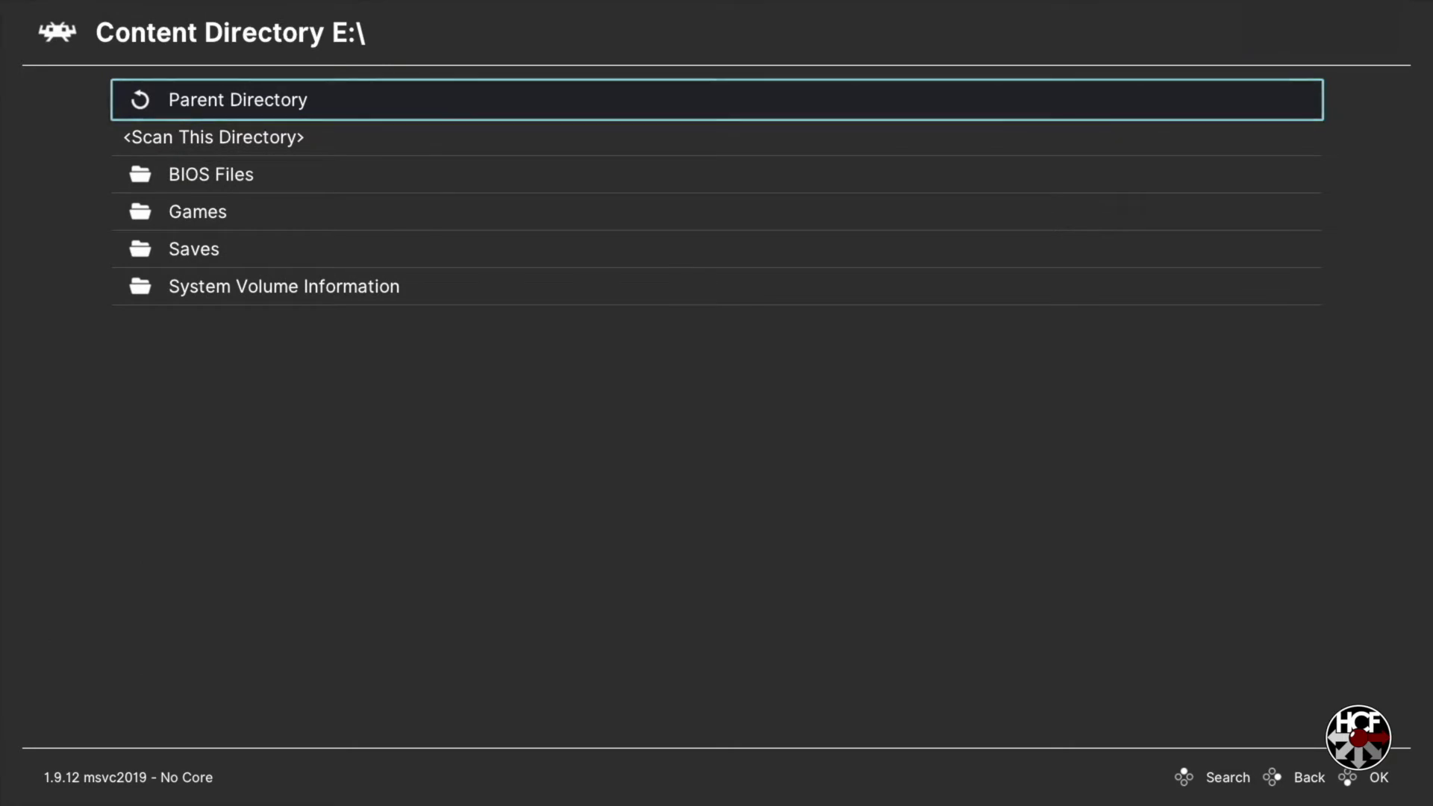
{"action": "left_click", "coordinate": [211, 174]}
{"action": "left_click", "coordinate": [197, 212]}
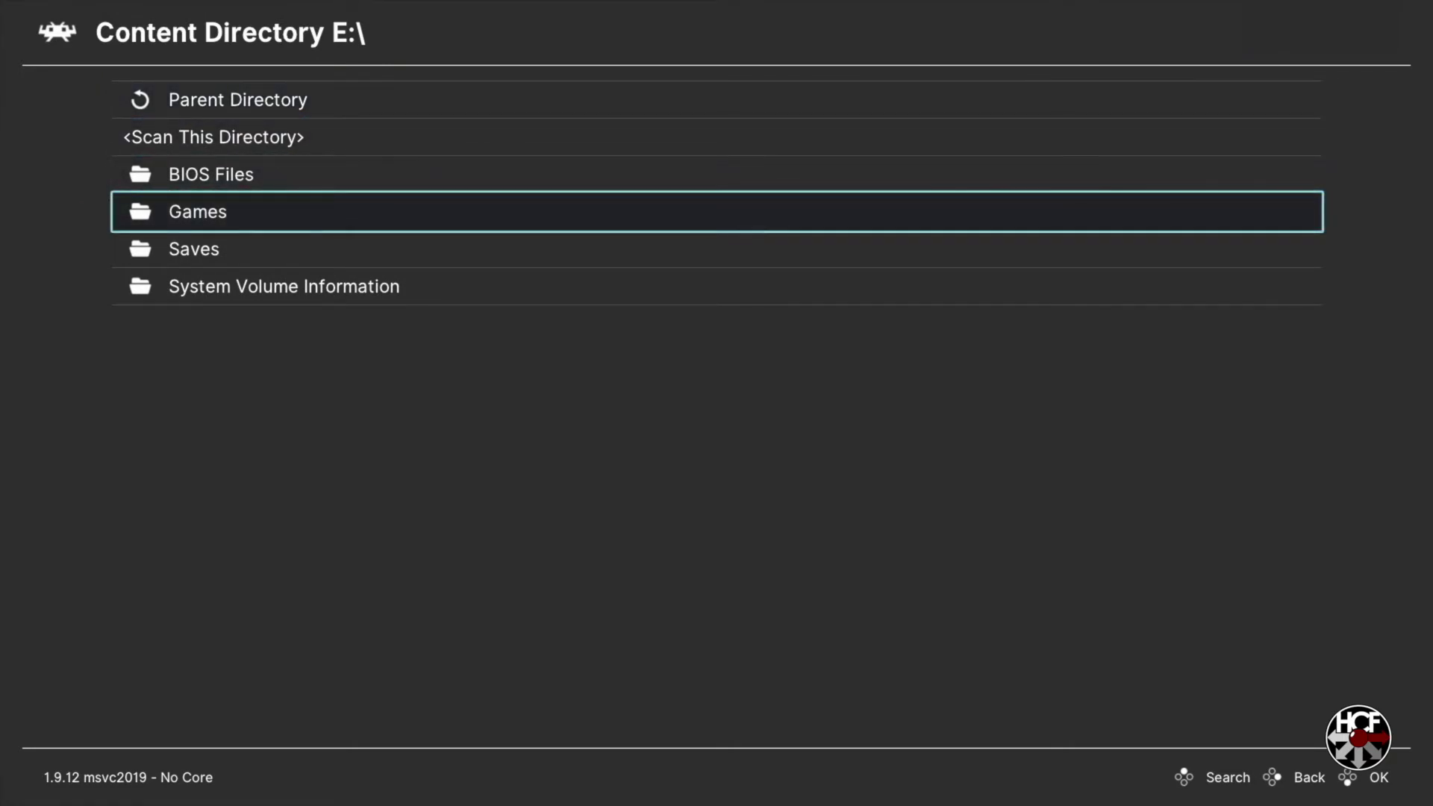
{"action": "key", "text": "Return"}
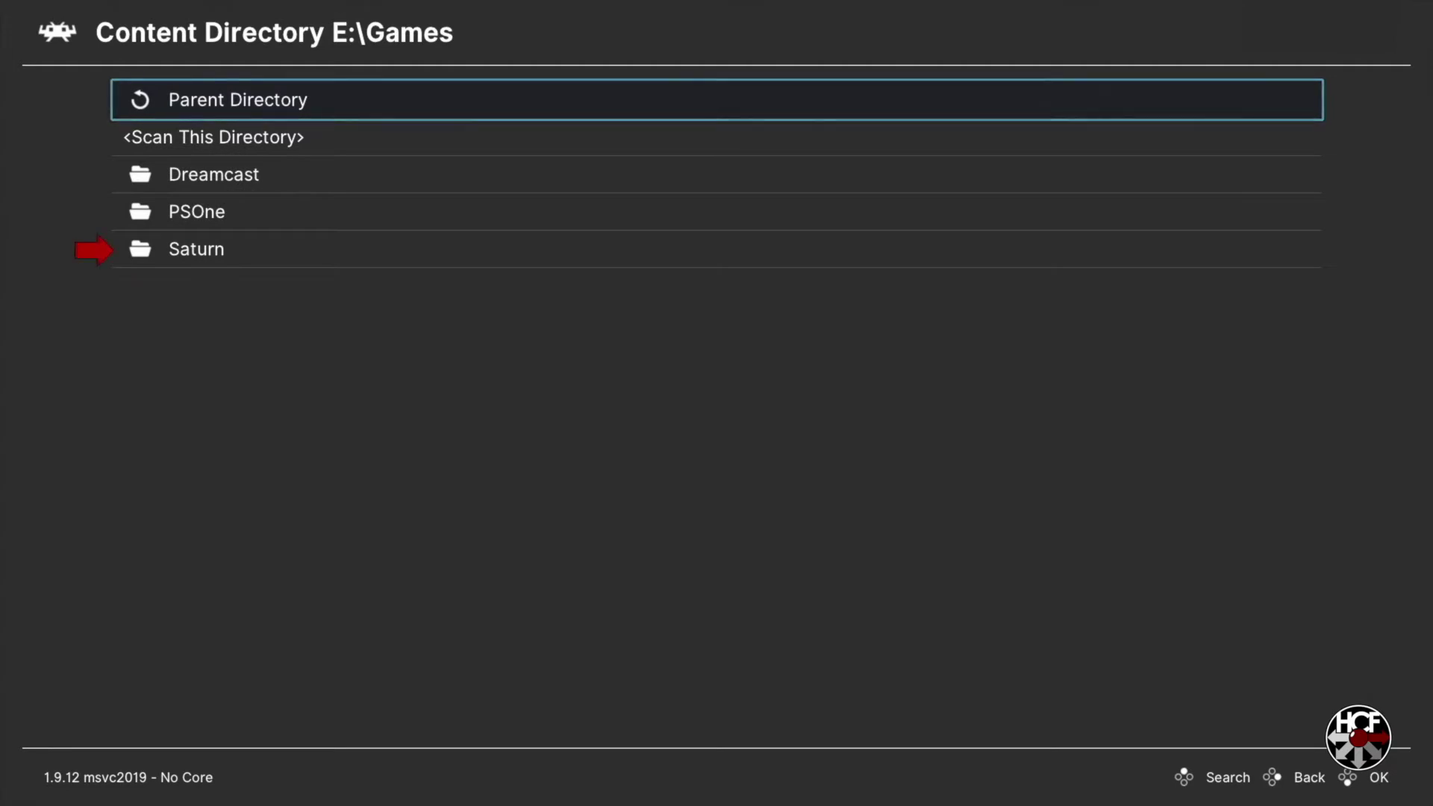
{"action": "left_click", "coordinate": [212, 173]}
{"action": "left_click", "coordinate": [196, 249]}
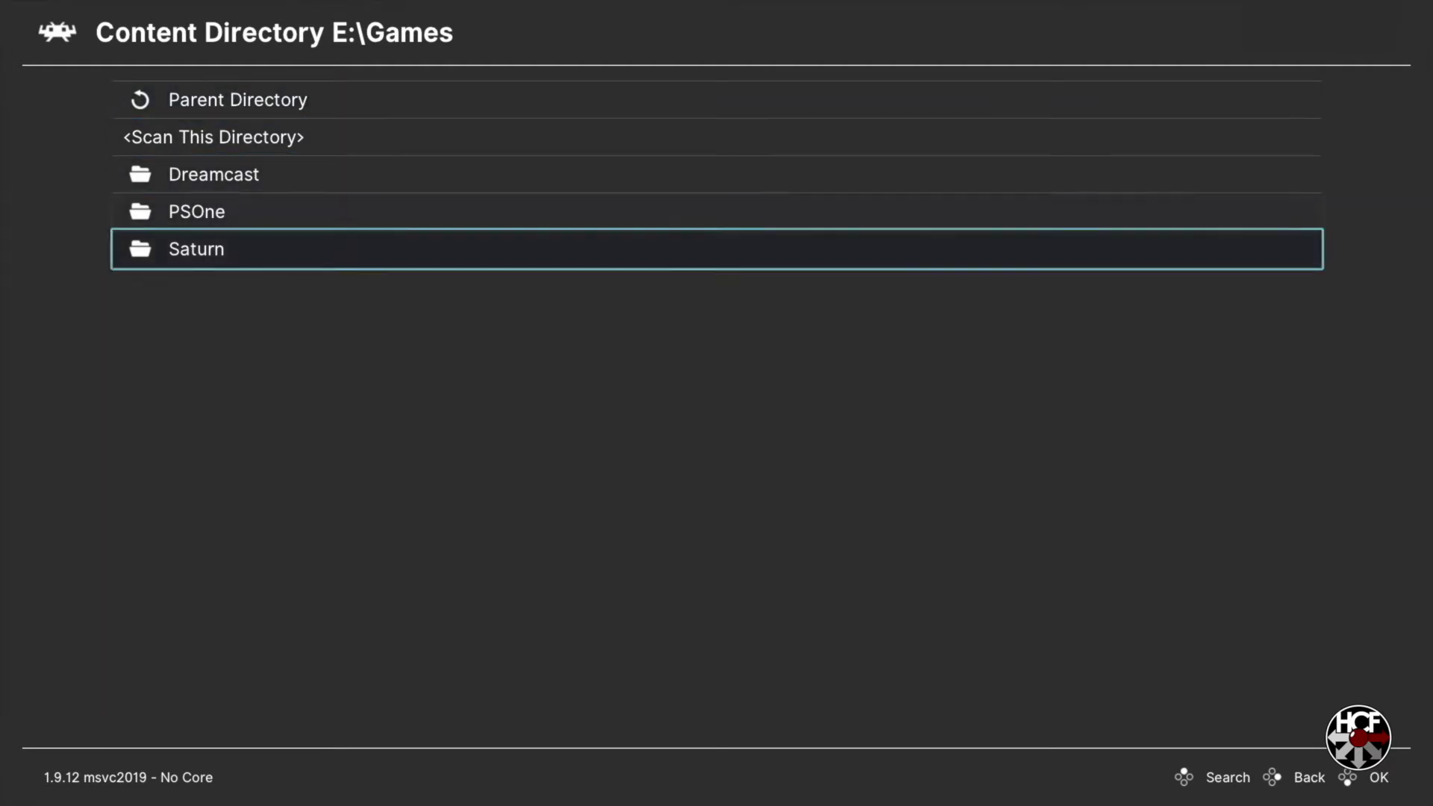
{"action": "key", "text": "Return"}
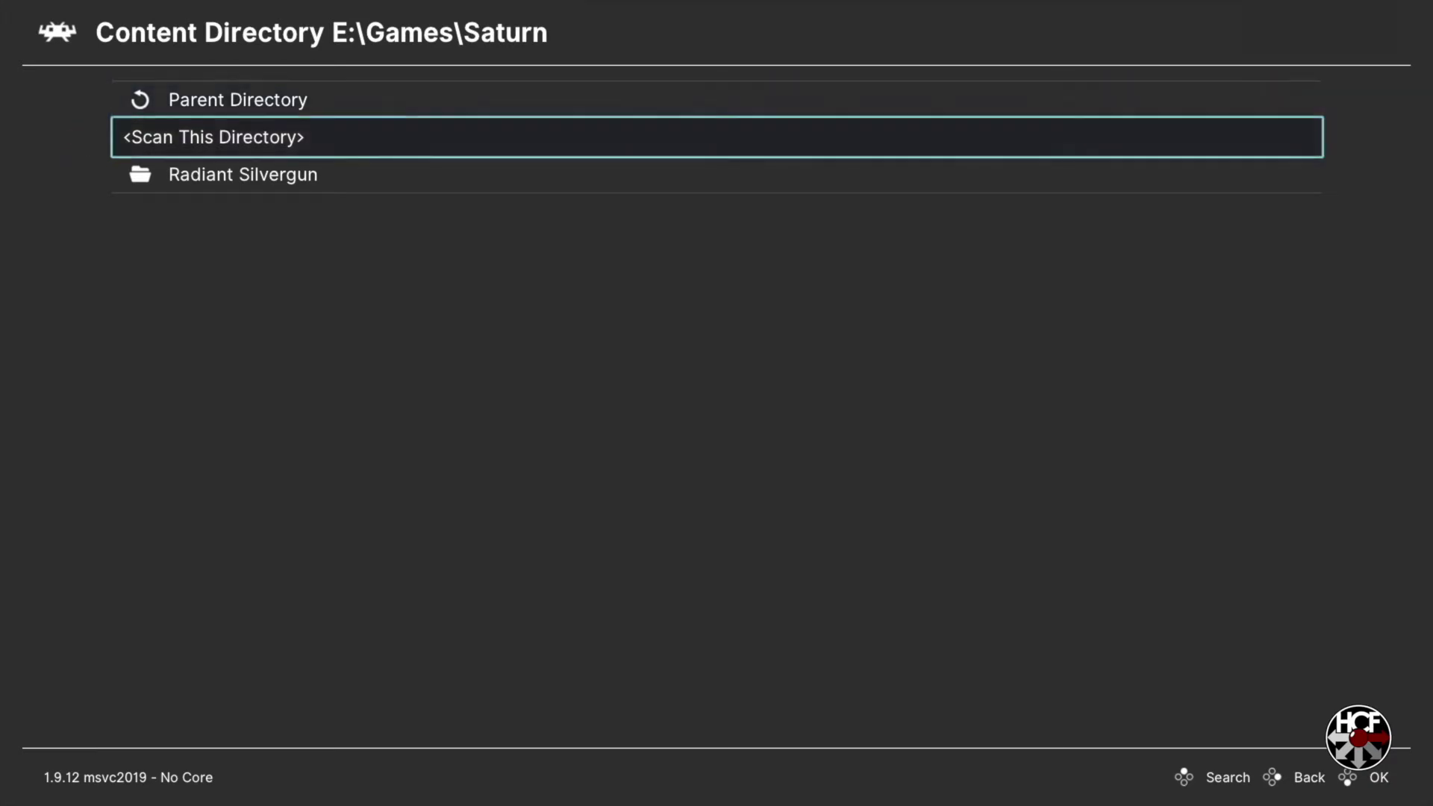
{"action": "key", "text": "Return"}
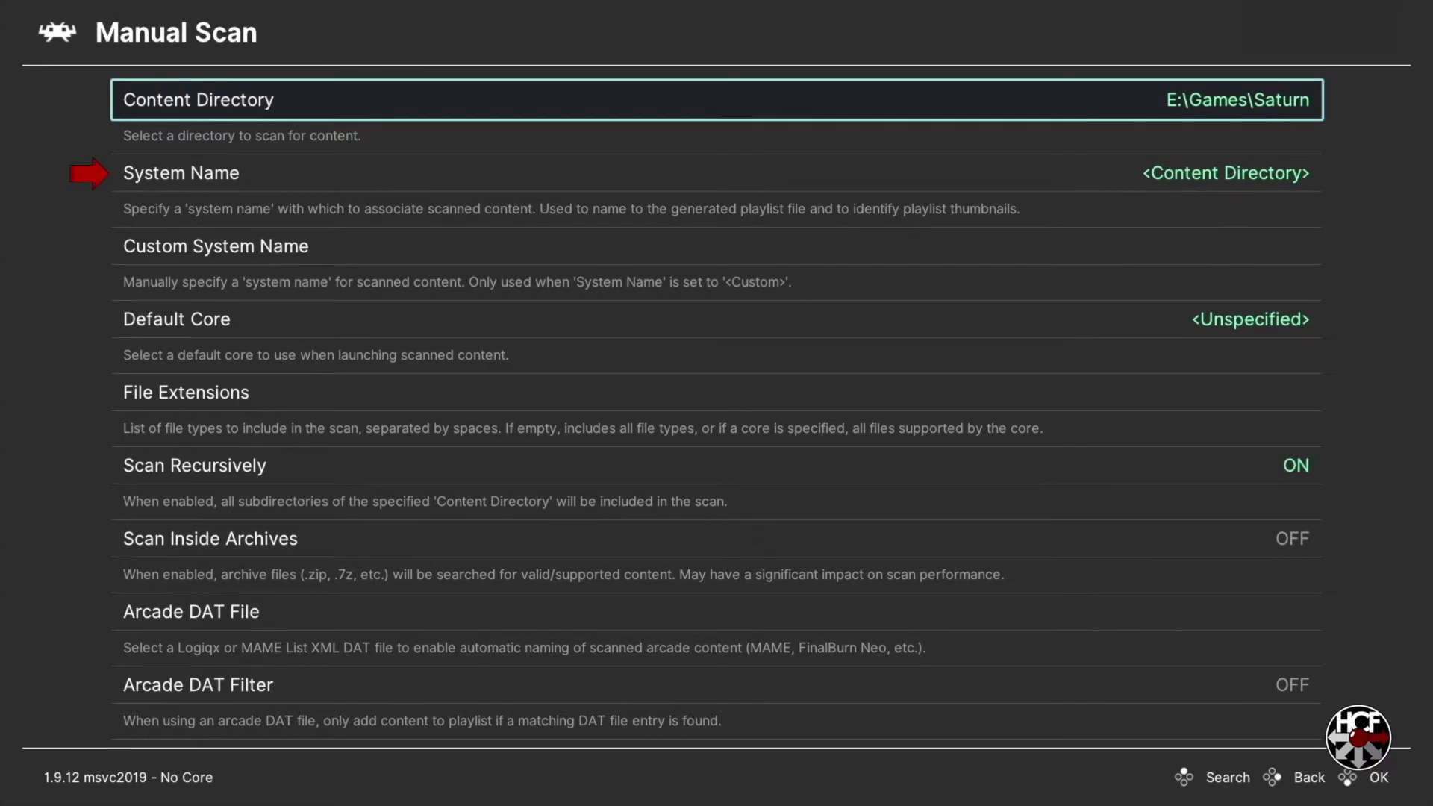
- Set the manual scan's System Name to Sega - Saturn
{"action": "left_click", "coordinate": [181, 174]}
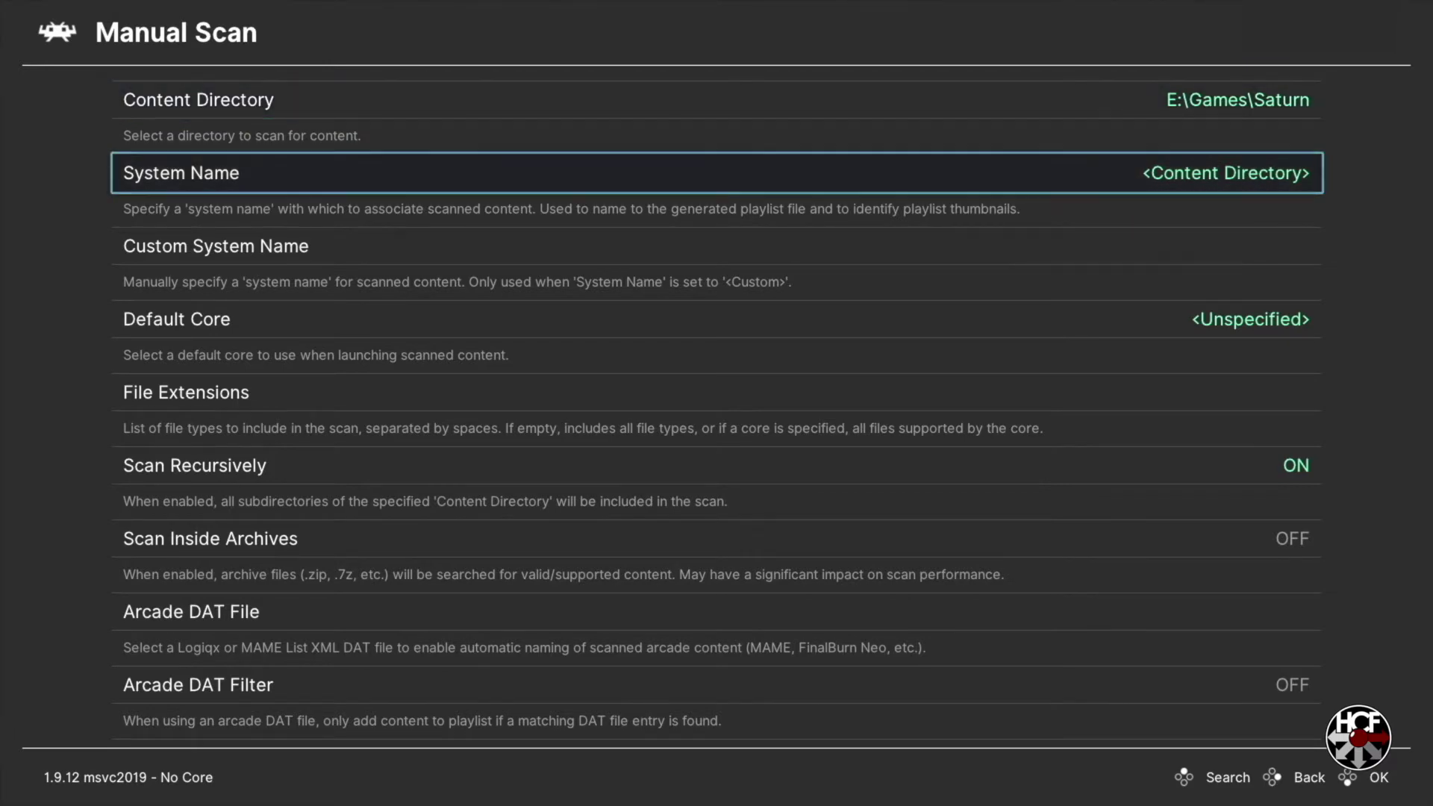
{"action": "key", "text": "Return"}
{"action": "key", "text": "Up"}
{"action": "key", "text": "Up"}
{"action": "key", "text": "Up"}
{"action": "key", "text": "Up"}
{"action": "key", "text": "Up"}
{"action": "key", "text": "Up"}
{"action": "key", "text": "Up"}
{"action": "key", "text": "Up"}
{"action": "key", "text": "Up"}
{"action": "key", "text": "Up"}
{"action": "key", "text": "Up"}
{"action": "key", "text": "Up"}
{"action": "key", "text": "Up"}
{"action": "key", "text": "Up"}
{"action": "key", "text": "Up"}
{"action": "key", "text": "Up"}
{"action": "key", "text": "Up"}
{"action": "key", "text": "Up"}
{"action": "key", "text": "Up"}
{"action": "key", "text": "Up"}
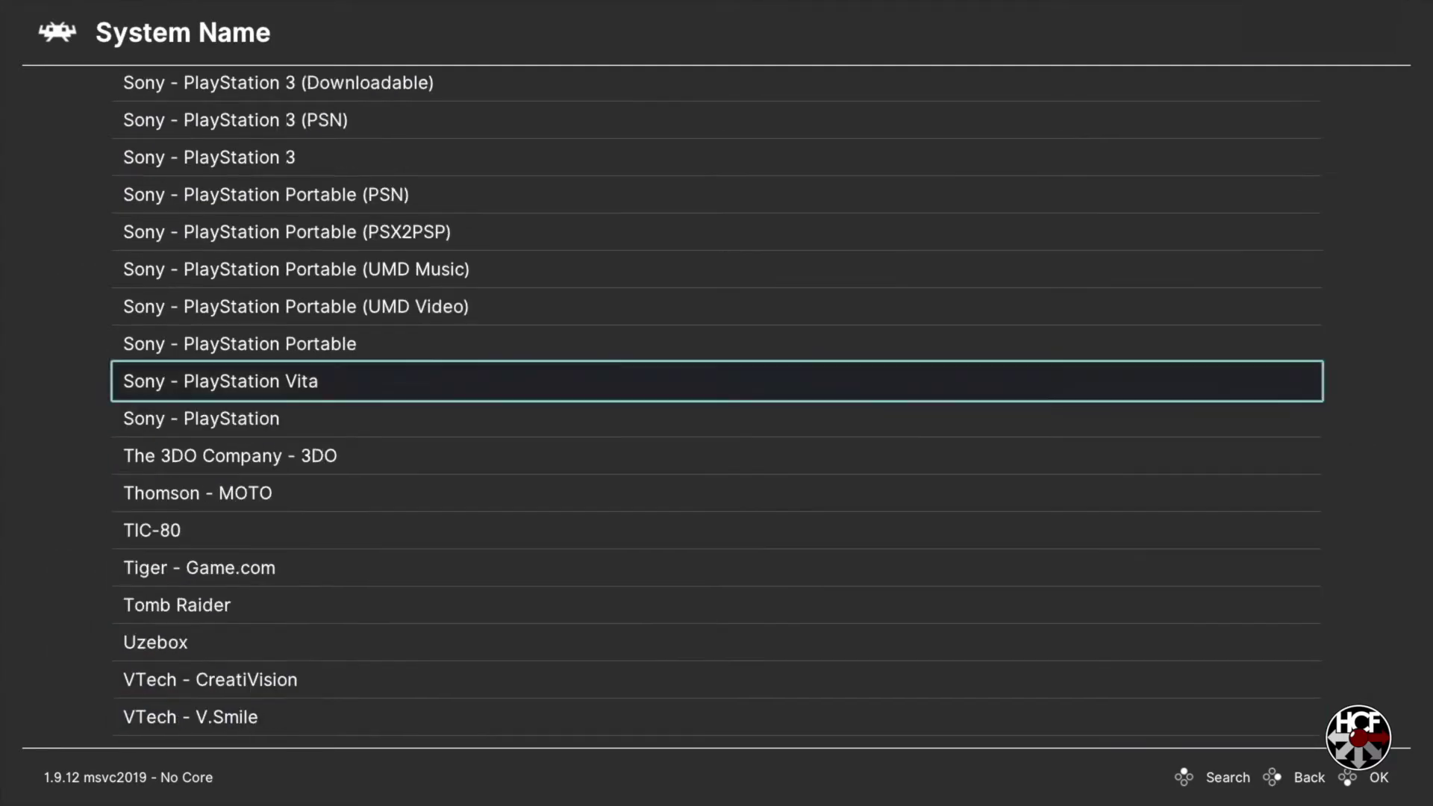
{"action": "key", "text": "Up"}
{"action": "key", "text": "Up"}
{"action": "key", "text": "Up"}
{"action": "key", "text": "Up"}
{"action": "key", "text": "Up"}
{"action": "key", "text": "Up"}
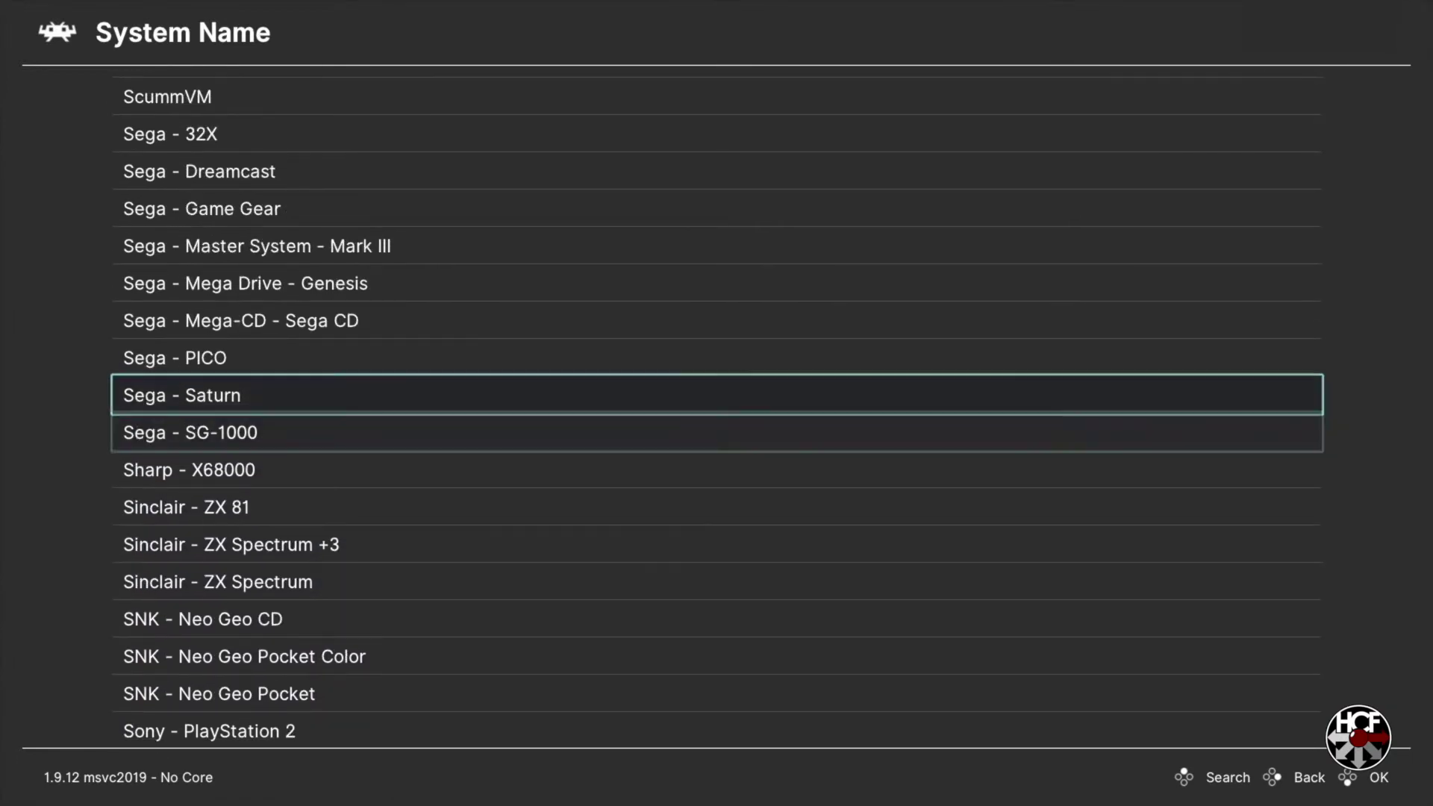
{"action": "key", "text": "Return"}
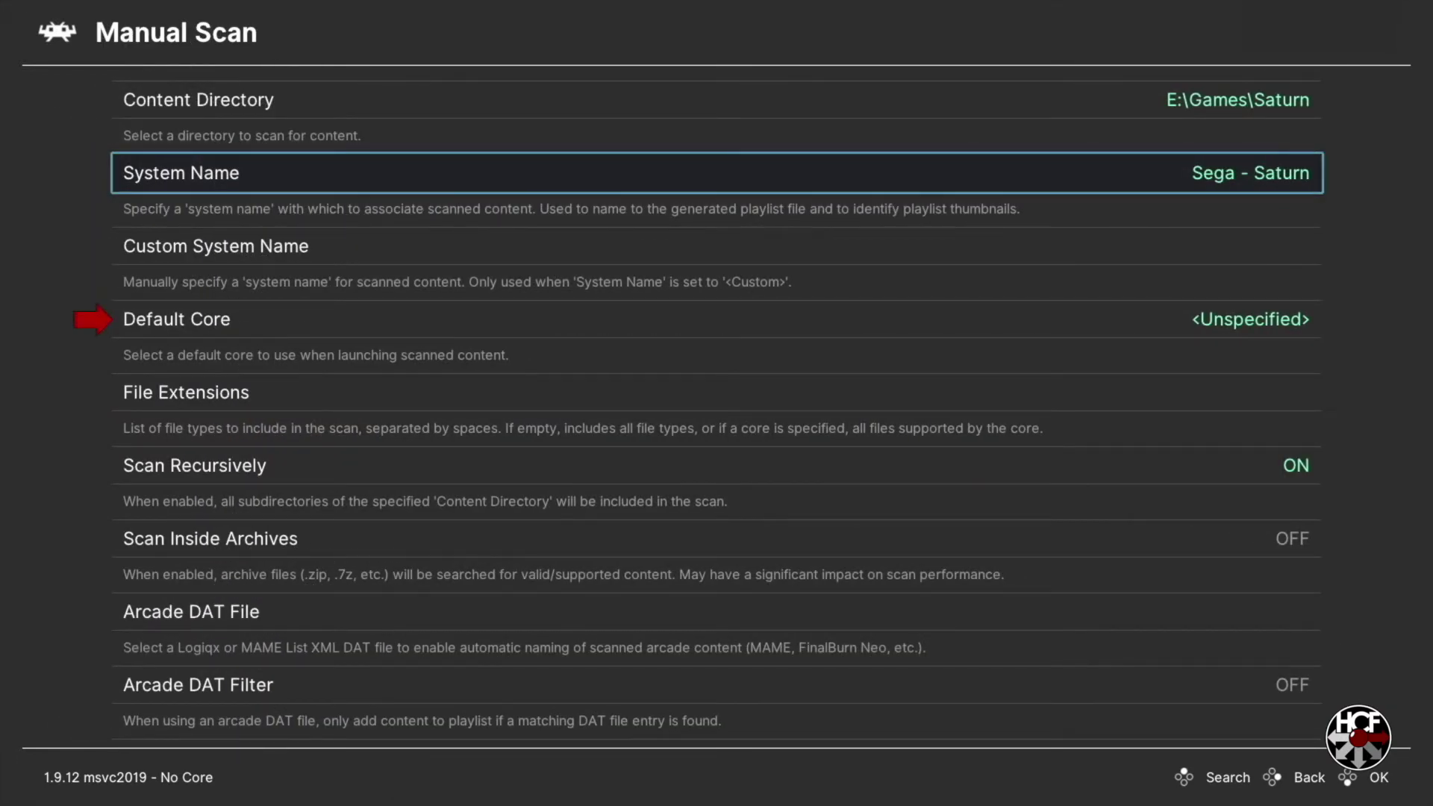
- Set the Default Core to Sega - Saturn (Beetle Saturn)
{"action": "key", "text": "Down"}
{"action": "key", "text": "Down"}
{"action": "key", "text": "Return"}
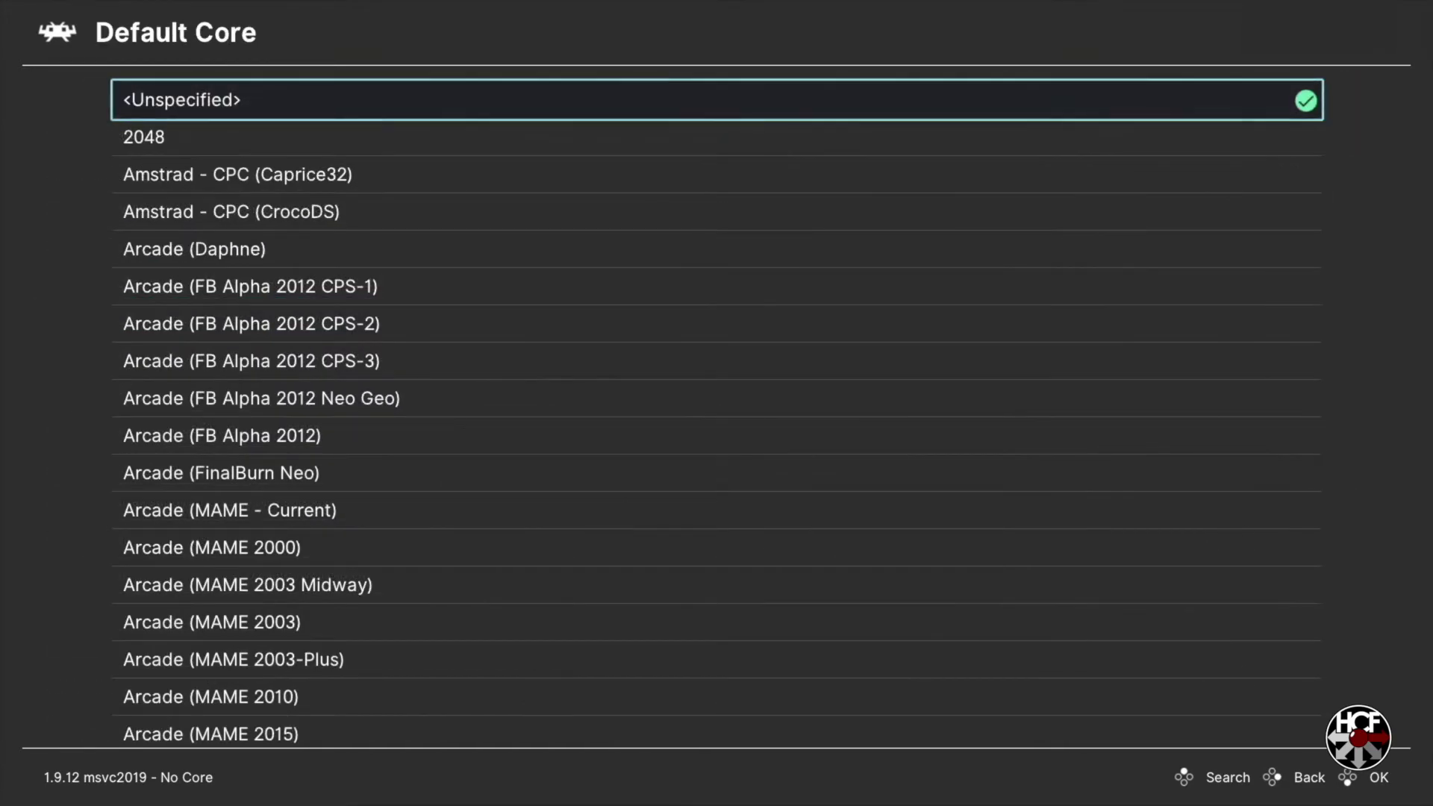
{"action": "key", "text": "Up"}
{"action": "key", "text": "Up"}
{"action": "key", "text": "Up"}
{"action": "key", "text": "Up"}
{"action": "key", "text": "Up"}
{"action": "key", "text": "Up"}
{"action": "key", "text": "Up"}
{"action": "key", "text": "Up"}
{"action": "key", "text": "Up"}
{"action": "key", "text": "Up"}
{"action": "key", "text": "Up"}
{"action": "key", "text": "Up"}
{"action": "key", "text": "Up"}
{"action": "key", "text": "Up"}
{"action": "key", "text": "Up"}
{"action": "key", "text": "Up"}
{"action": "key", "text": "Up"}
{"action": "key", "text": "Up"}
{"action": "key", "text": "Up"}
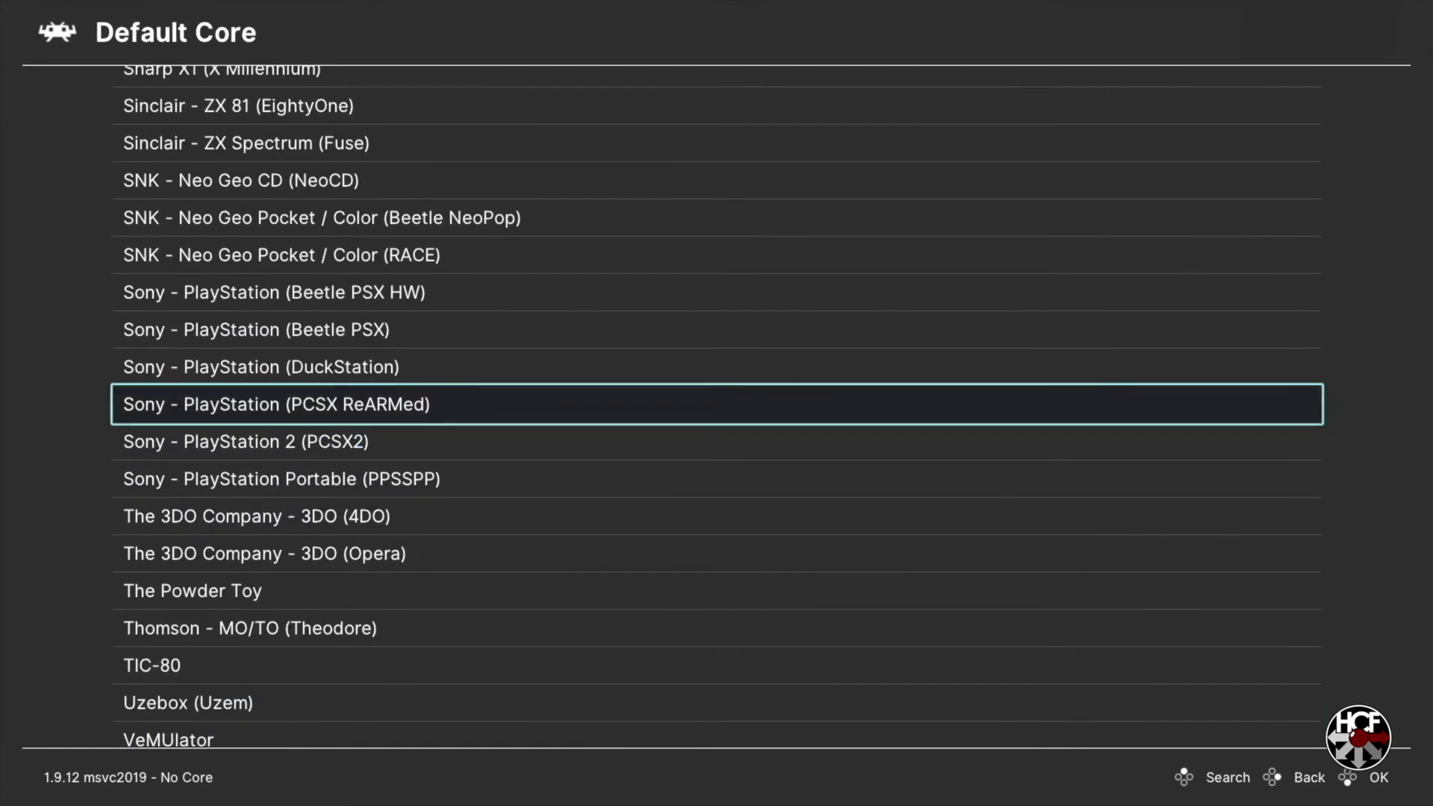
{"action": "key", "text": "Up"}
{"action": "key", "text": "Up"}
{"action": "key", "text": "Up"}
{"action": "key", "text": "Up"}
{"action": "key", "text": "Up"}
{"action": "key", "text": "Up"}
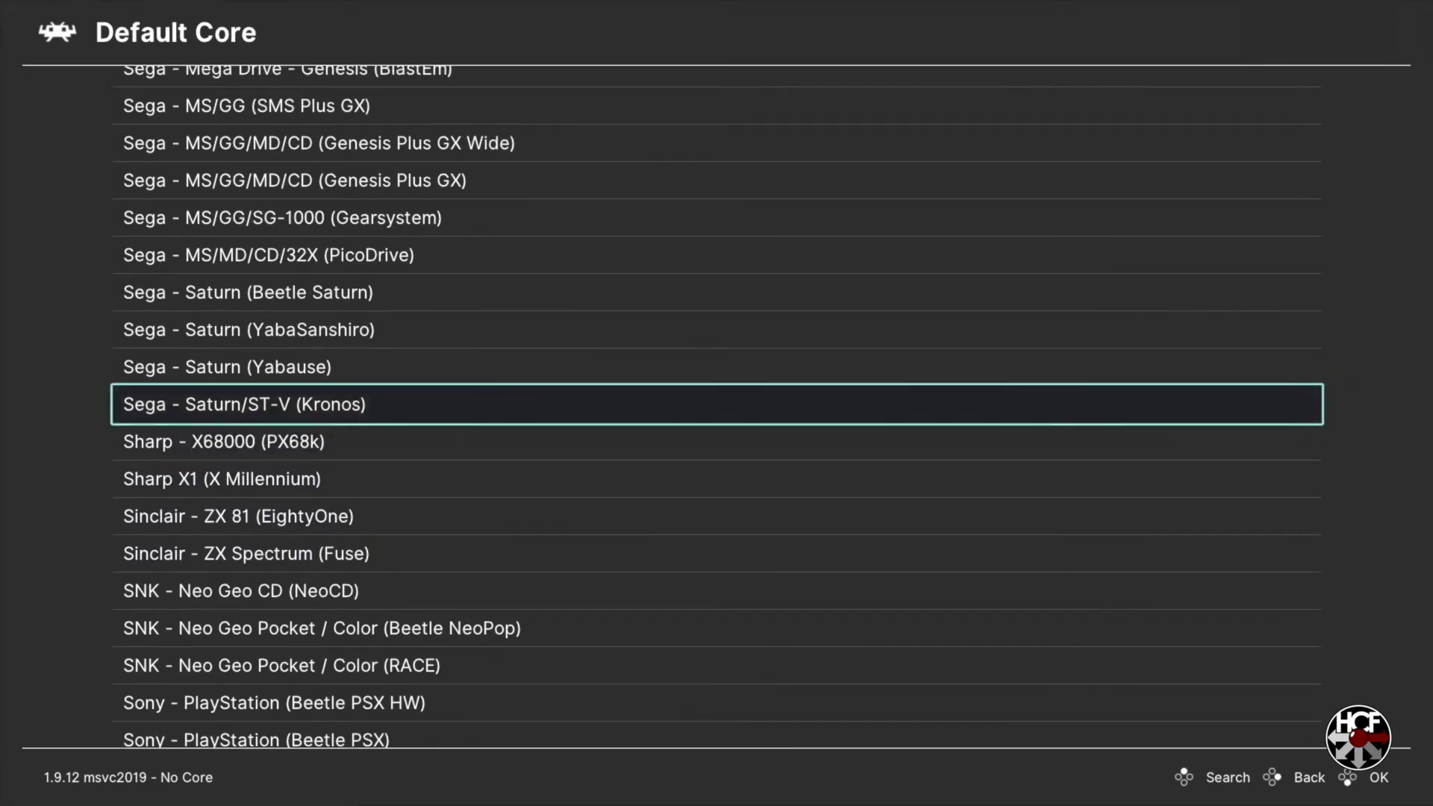
{"action": "key", "text": "Up"}
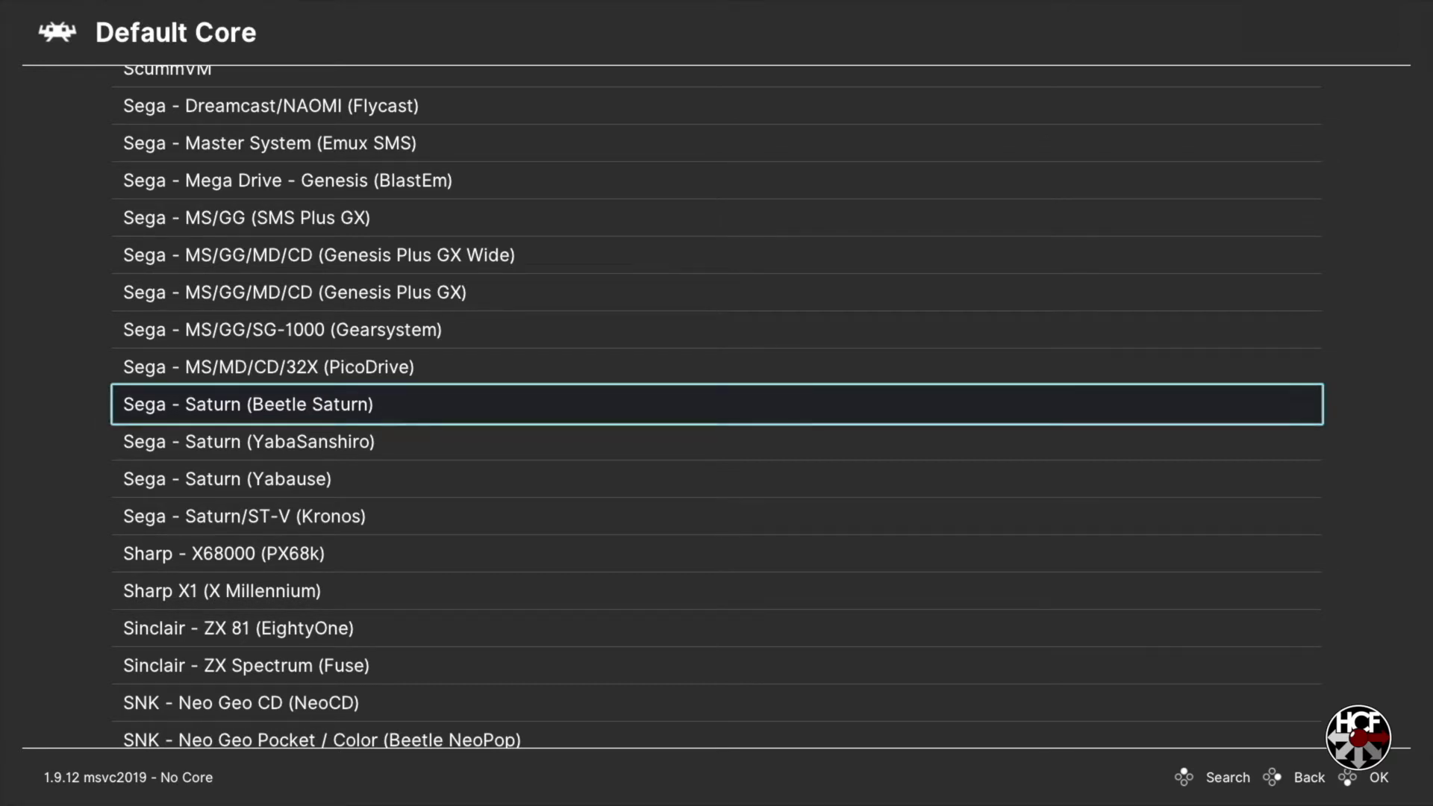
{"action": "key", "text": "Return"}
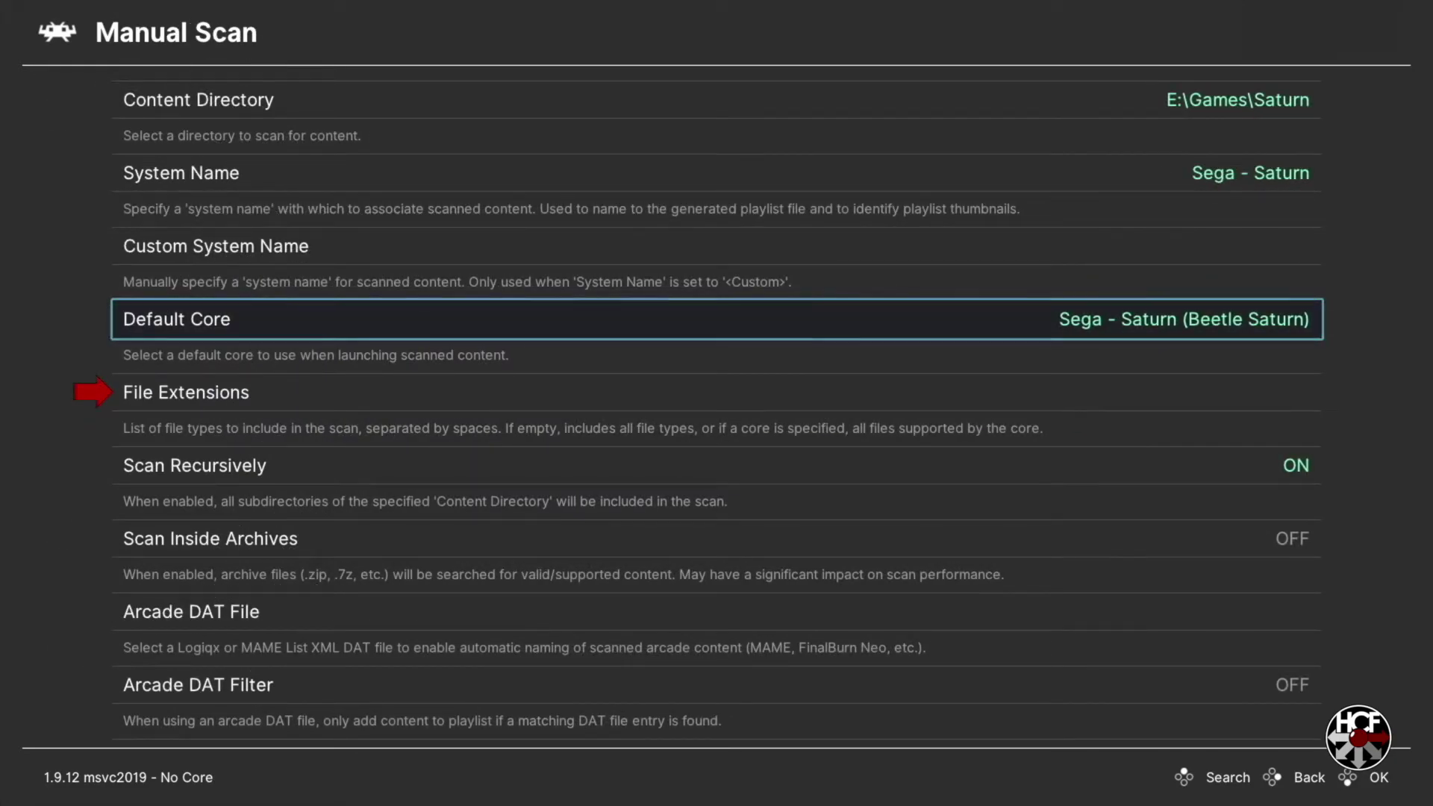
{"action": "key", "text": "Down"}
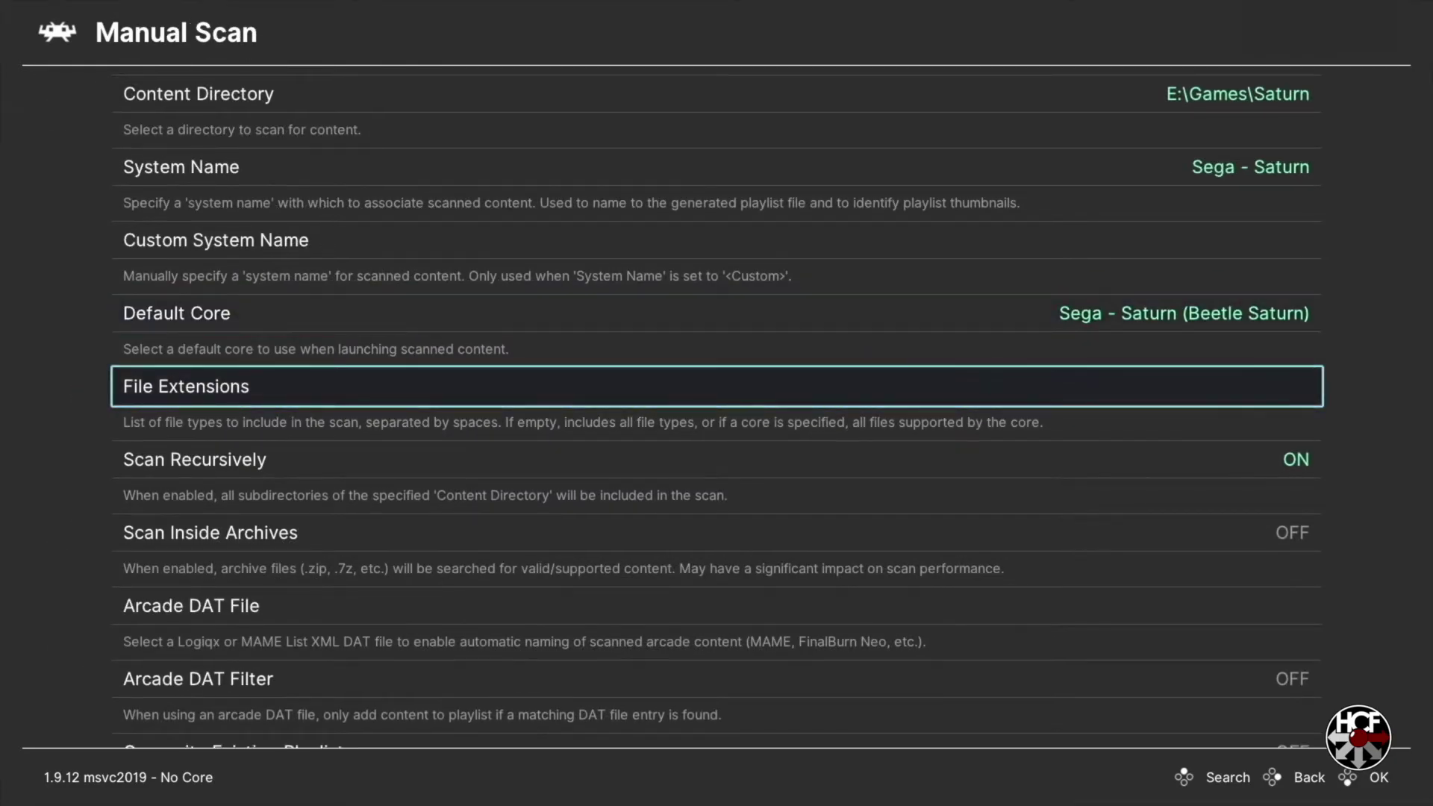
- Enter 'chd cue' as the File Extensions using the on-screen keyboard
{"action": "key", "text": "Return"}
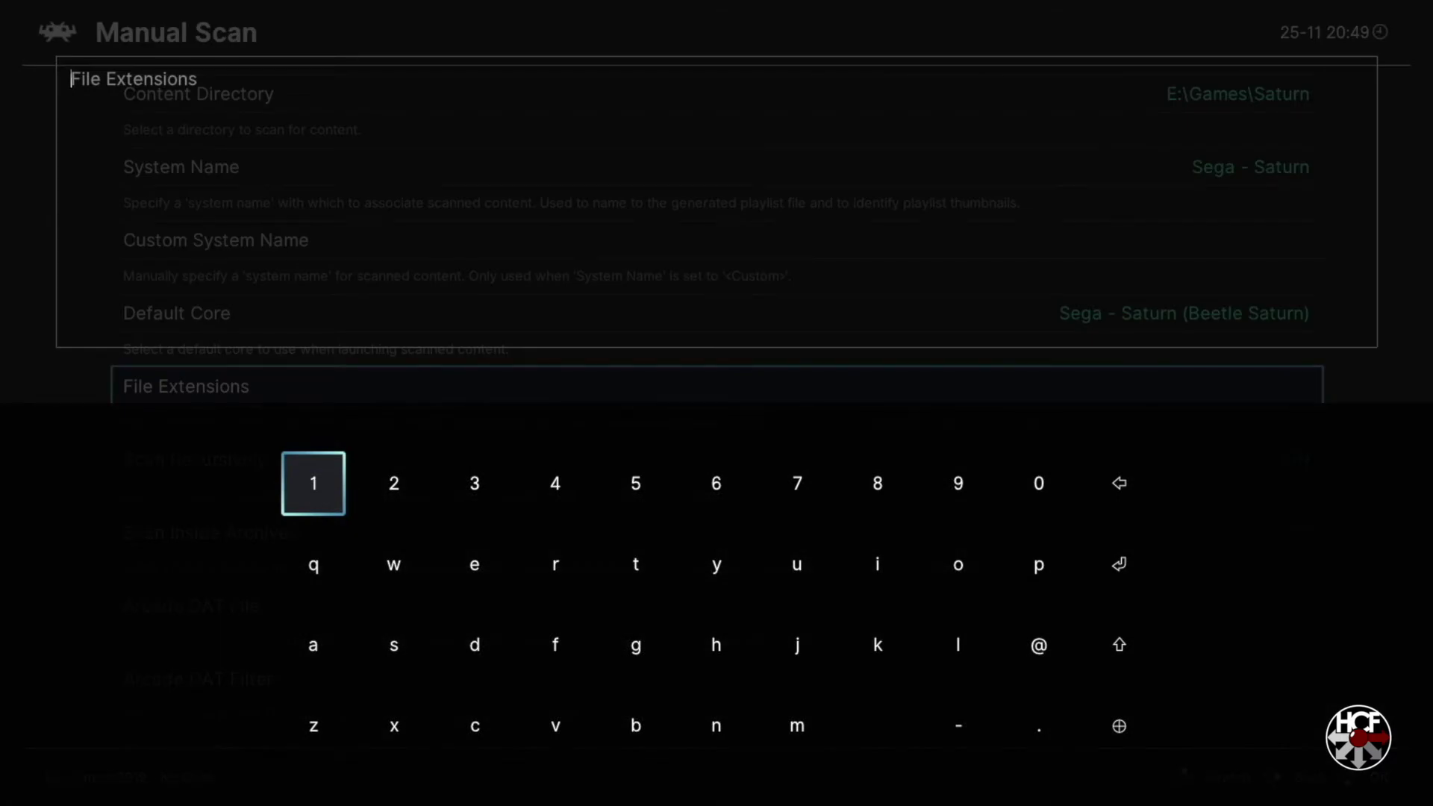
{"action": "key", "text": "Down"}
{"action": "key", "text": "Down"}
{"action": "key", "text": "Down"}
{"action": "key", "text": "Right"}
{"action": "key", "text": "Right"}
{"action": "key", "text": "Return"}
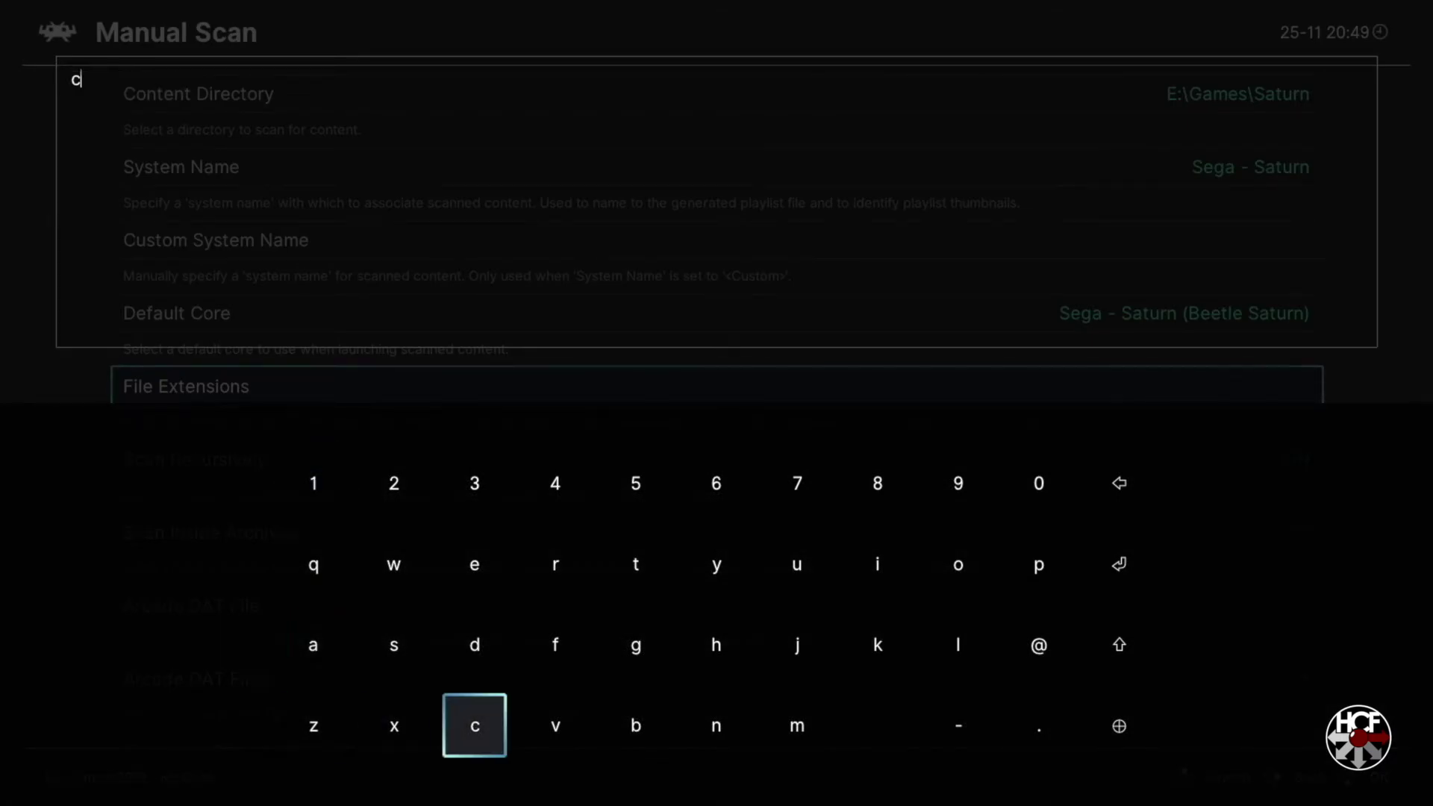
{"action": "key", "text": "Up"}
{"action": "key", "text": "Right"}
{"action": "key", "text": "Right"}
{"action": "key", "text": "Right"}
{"action": "key", "text": "Return"}
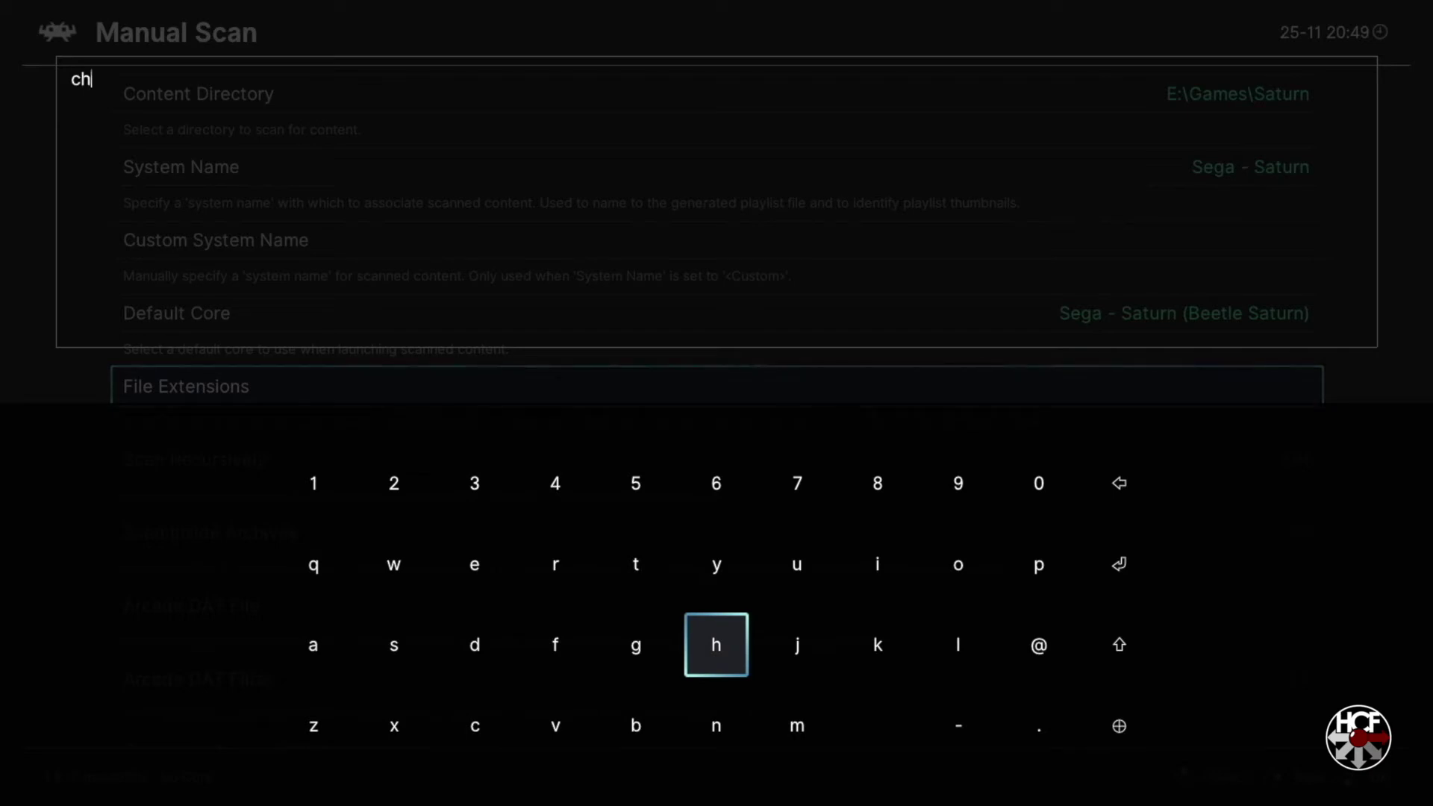
{"action": "key", "text": "Left"}
{"action": "key", "text": "Left"}
{"action": "key", "text": "Left"}
{"action": "key", "text": "Return"}
{"action": "key", "text": "Right"}
{"action": "key", "text": "Right"}
{"action": "key", "text": "Right"}
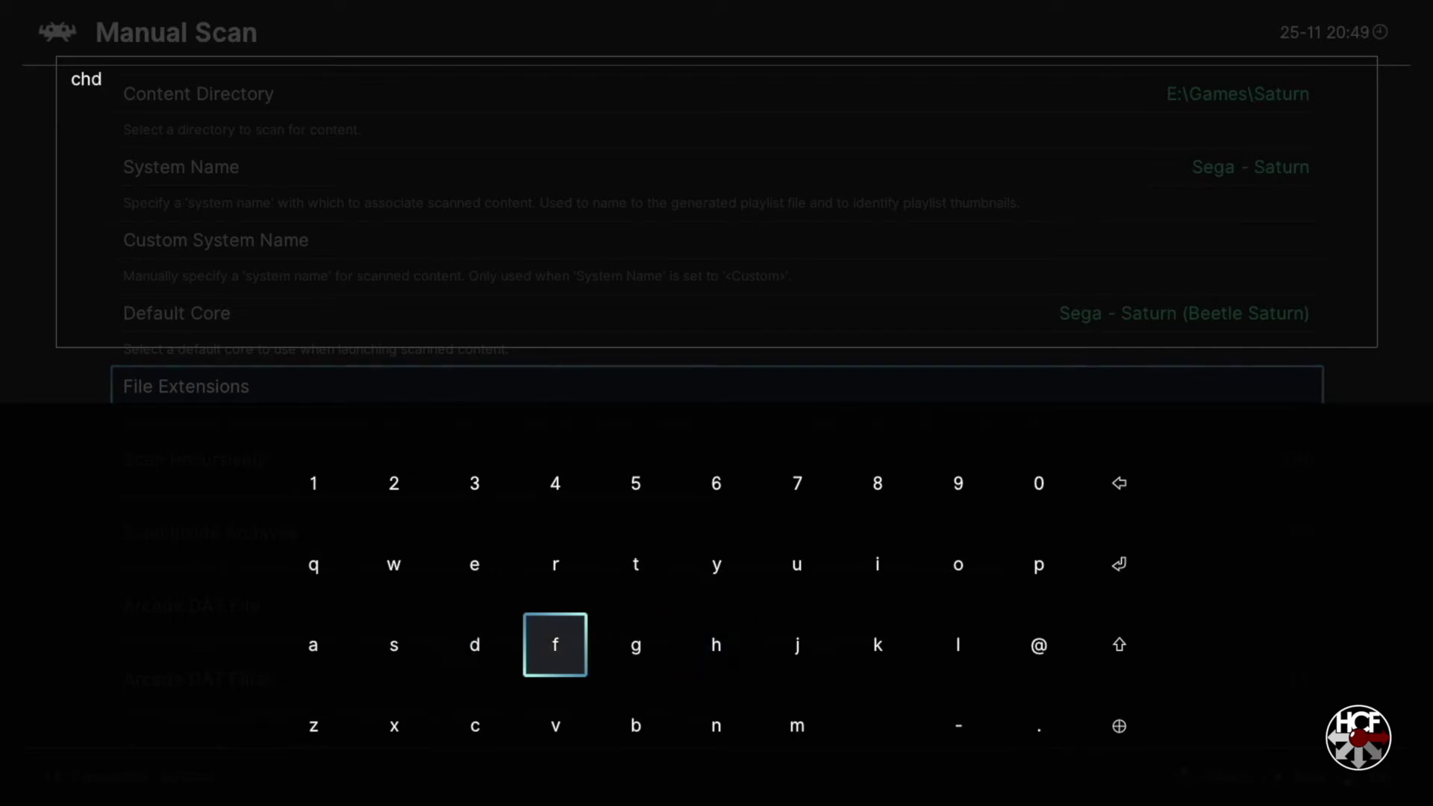
{"action": "key", "text": "Right"}
{"action": "key", "text": "Right"}
{"action": "key", "text": "Down"}
{"action": "key", "text": "Return"}
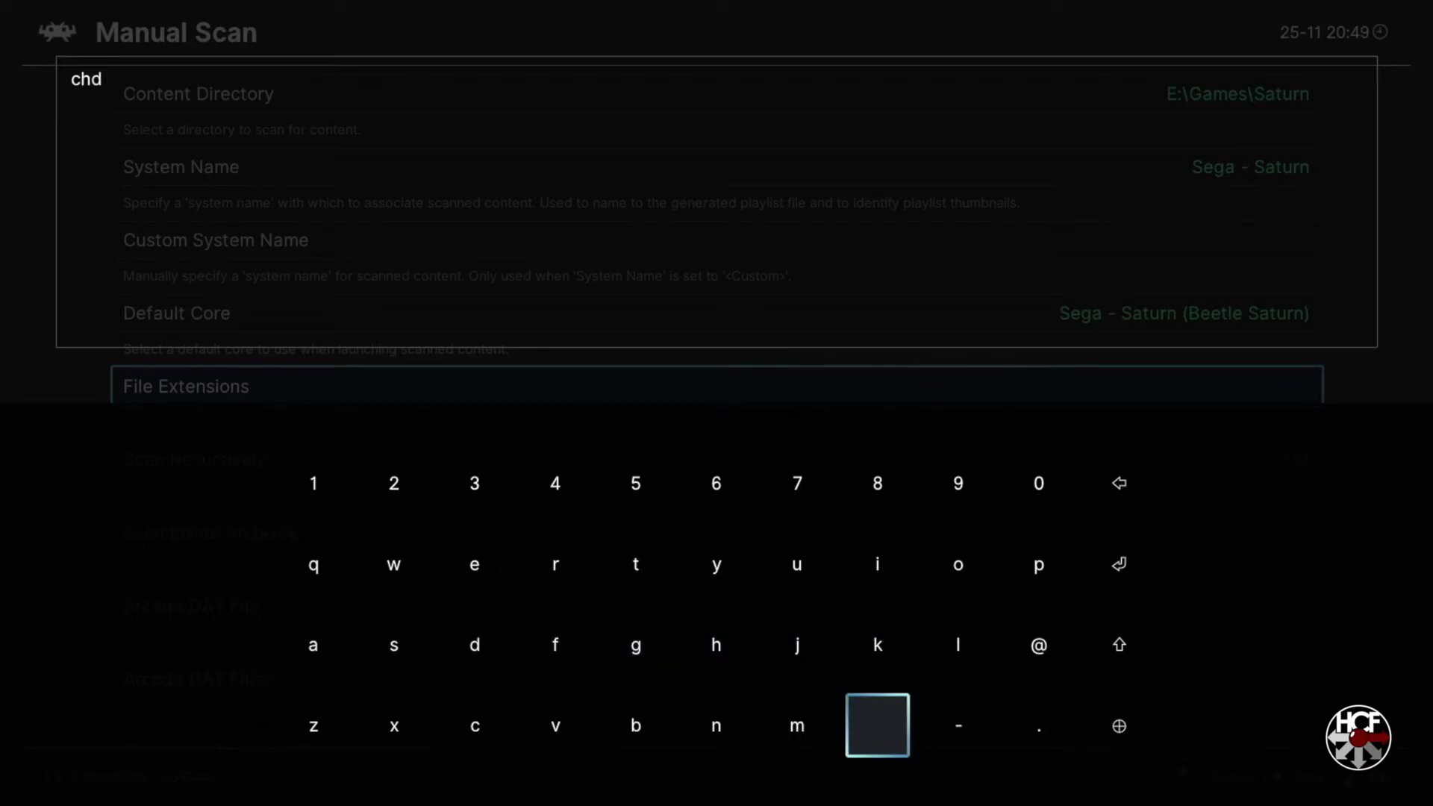
{"action": "key", "text": "Left"}
{"action": "key", "text": "Left"}
{"action": "key", "text": "Left"}
{"action": "key", "text": "Left"}
{"action": "key", "text": "Left"}
{"action": "key", "text": "Return"}
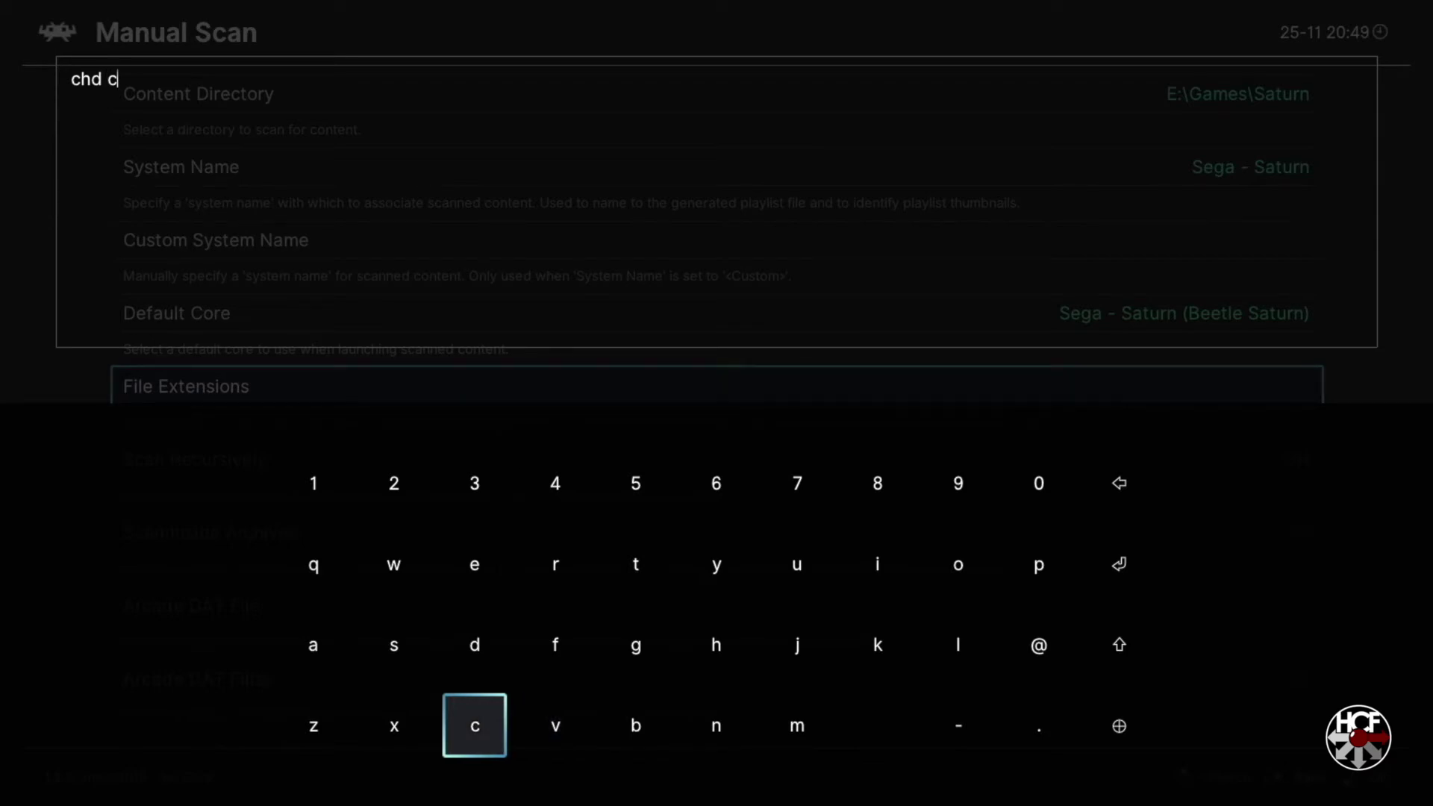
{"action": "key", "text": "Up"}
{"action": "key", "text": "Up"}
{"action": "key", "text": "Right"}
{"action": "key", "text": "Right"}
{"action": "key", "text": "Right"}
{"action": "key", "text": "Right"}
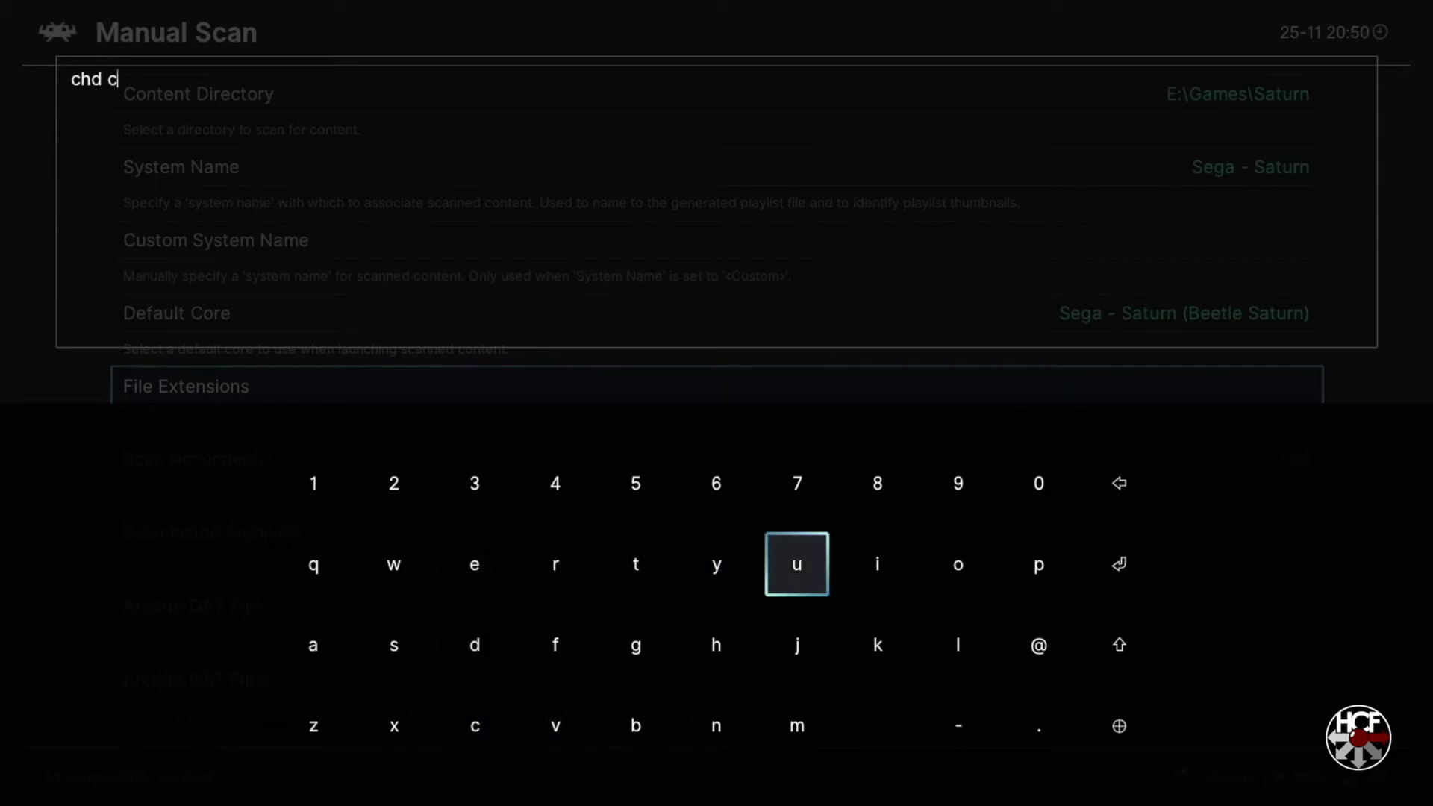
{"action": "key", "text": "Return"}
{"action": "key", "text": "Left"}
{"action": "key", "text": "Left"}
{"action": "key", "text": "Left"}
{"action": "key", "text": "Left"}
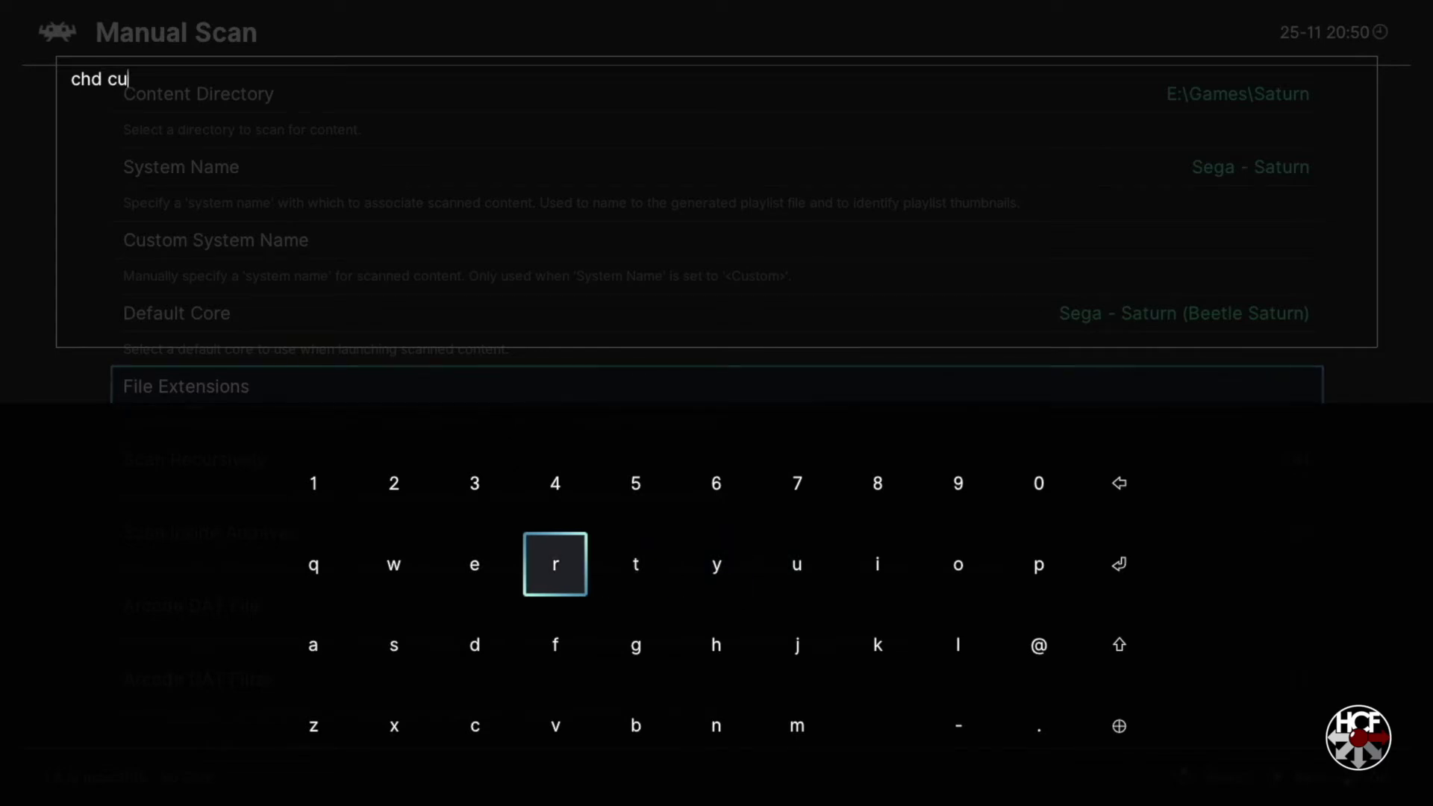
{"action": "key", "text": "Return"}
{"action": "key", "text": "Return"}
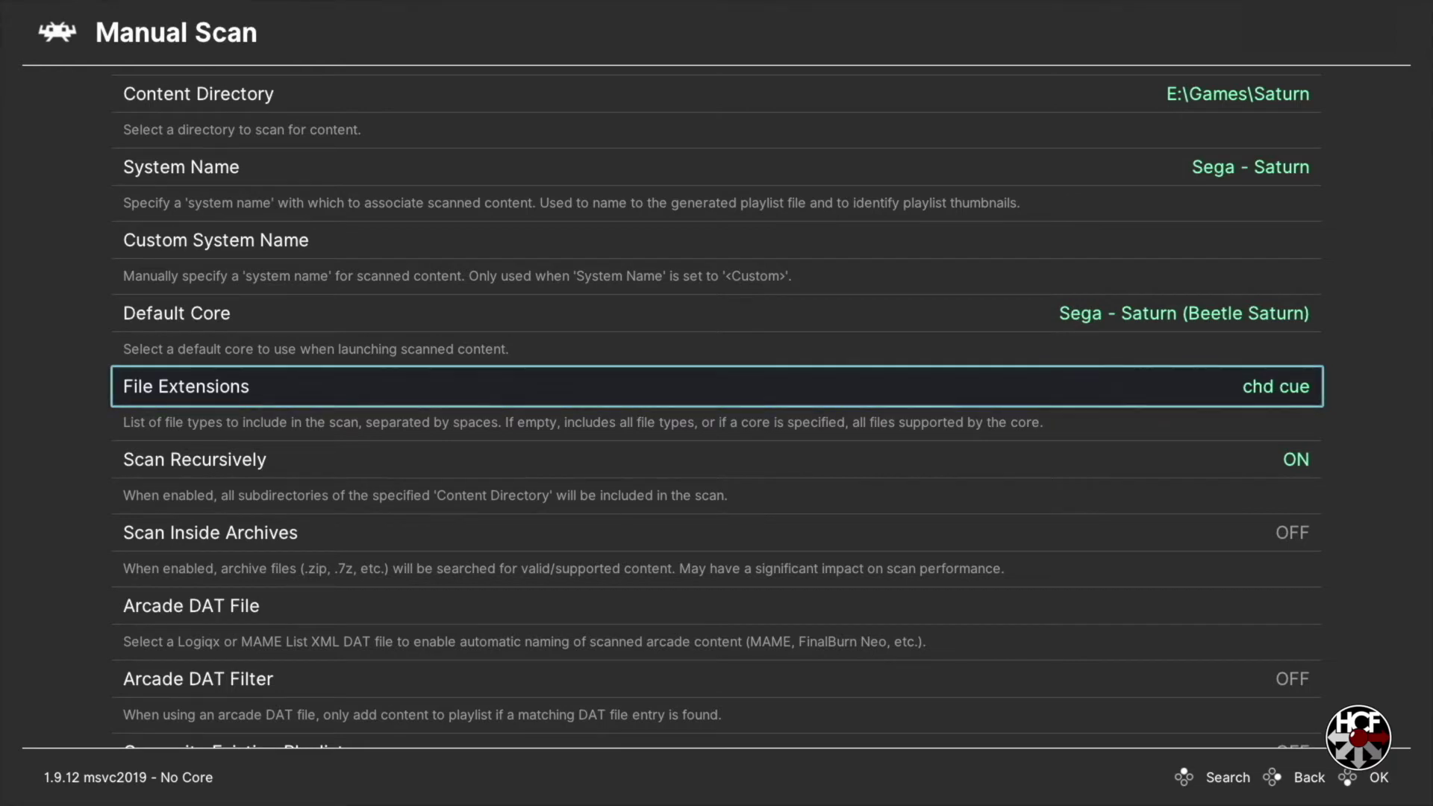
- Run Start Scan on the Saturn folder
{"action": "key", "text": "Down"}
{"action": "key", "text": "Down"}
{"action": "key", "text": "Down"}
{"action": "key", "text": "Down"}
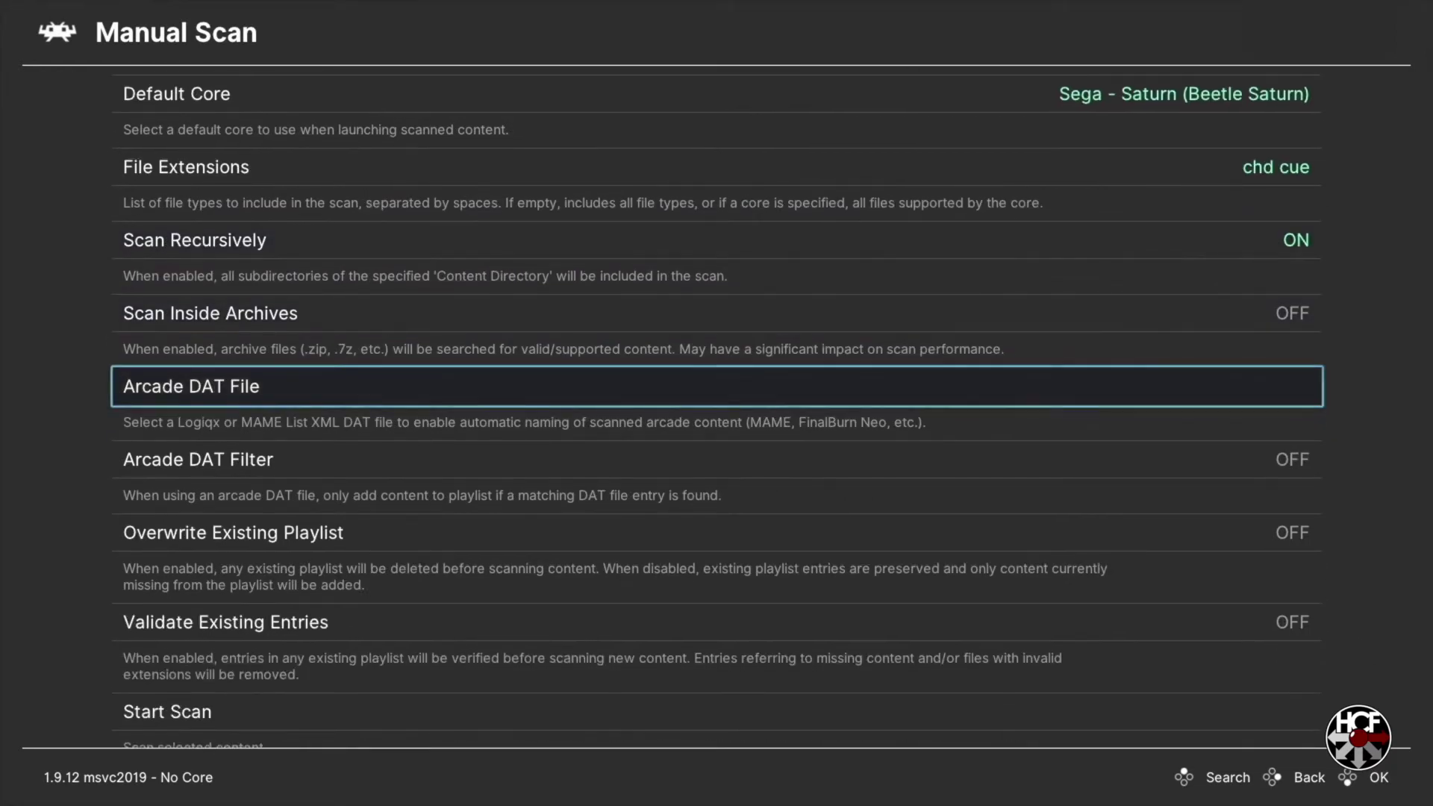
{"action": "key", "text": "Down"}
{"action": "key", "text": "Down"}
{"action": "key", "text": "Down"}
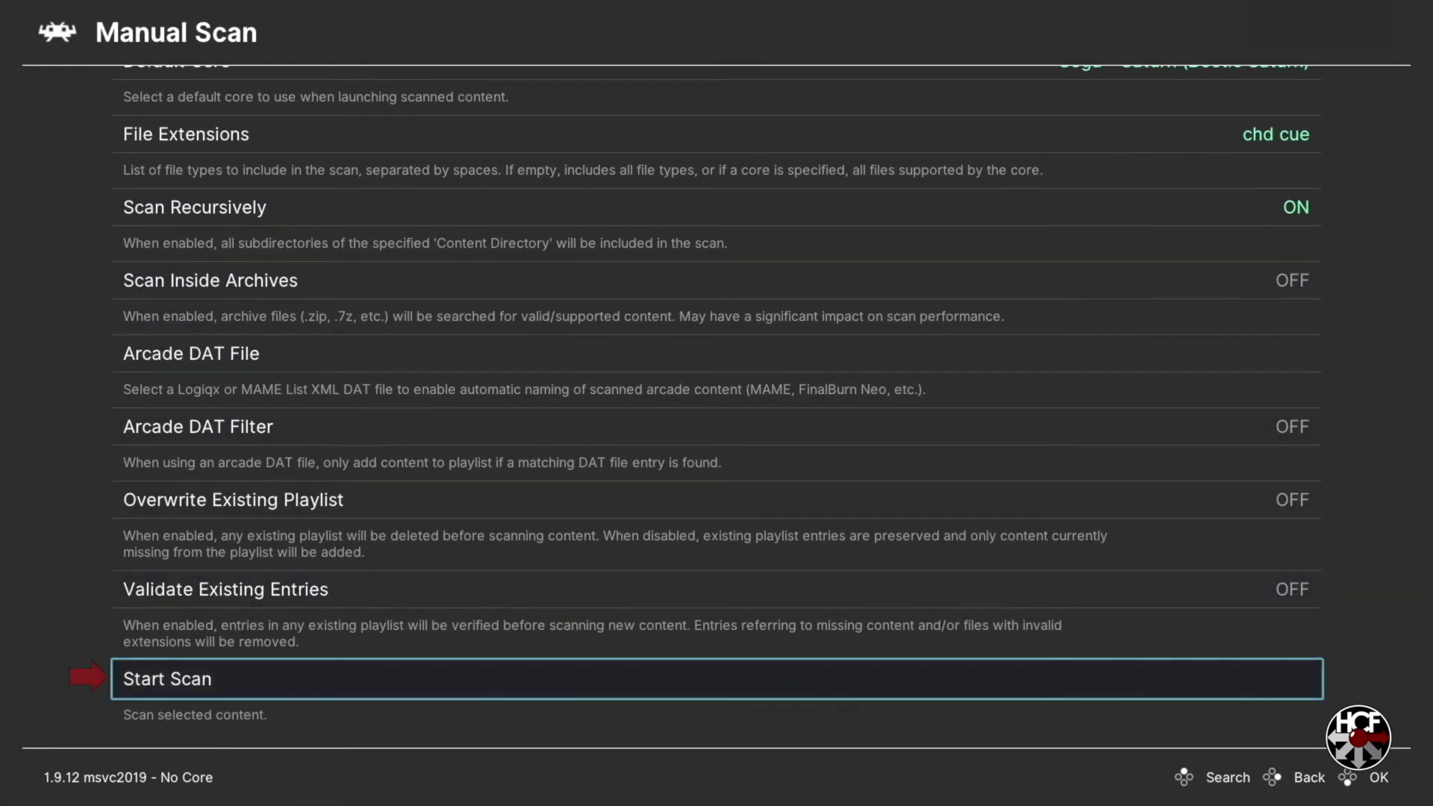
{"action": "key", "text": "Return"}
- Leave the scan settings and go to the new Saturn playlist in the sidebar
{"action": "key", "text": "BackSpace"}
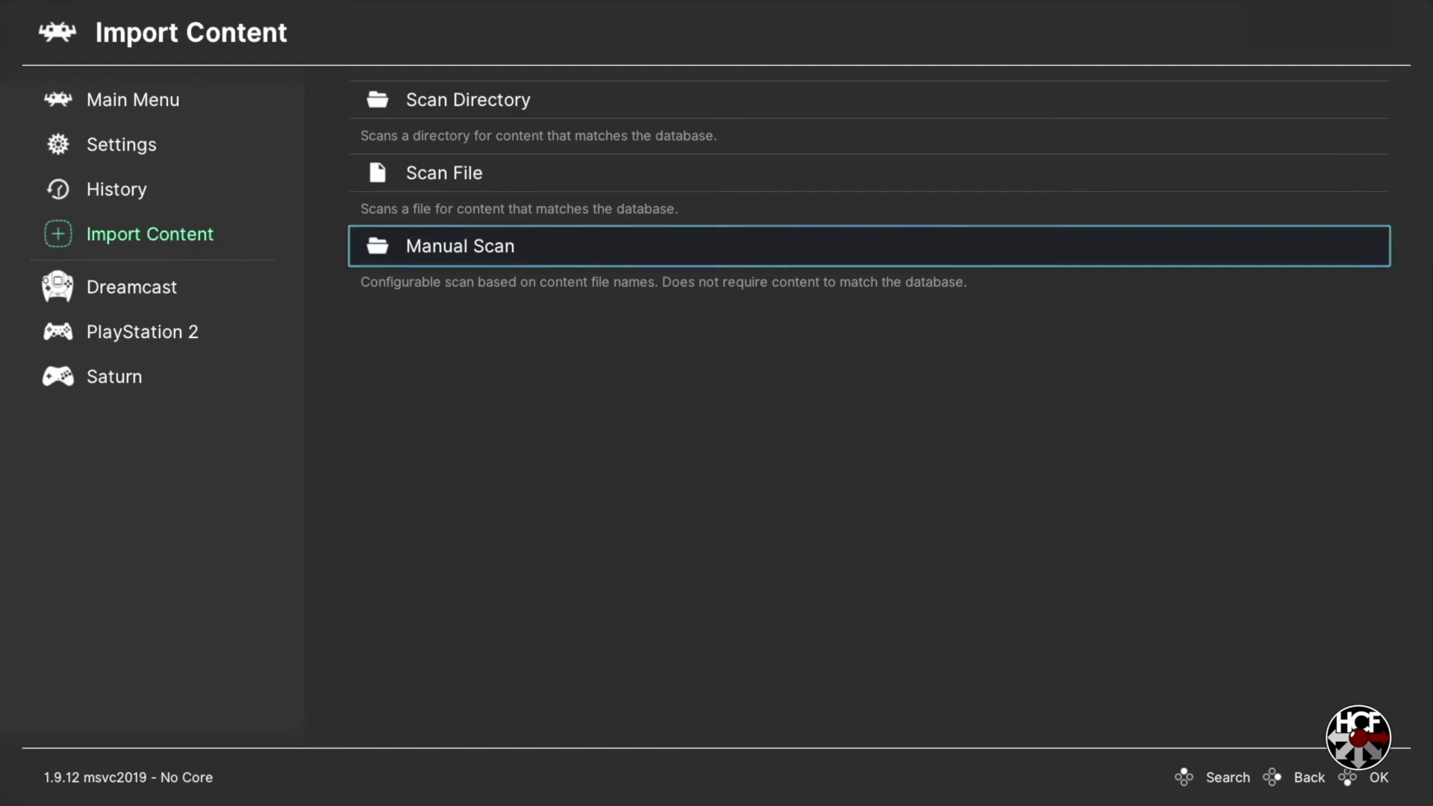
{"action": "key", "text": "Left"}
{"action": "key", "text": "Down"}
{"action": "key", "text": "Down"}
{"action": "key", "text": "Down"}
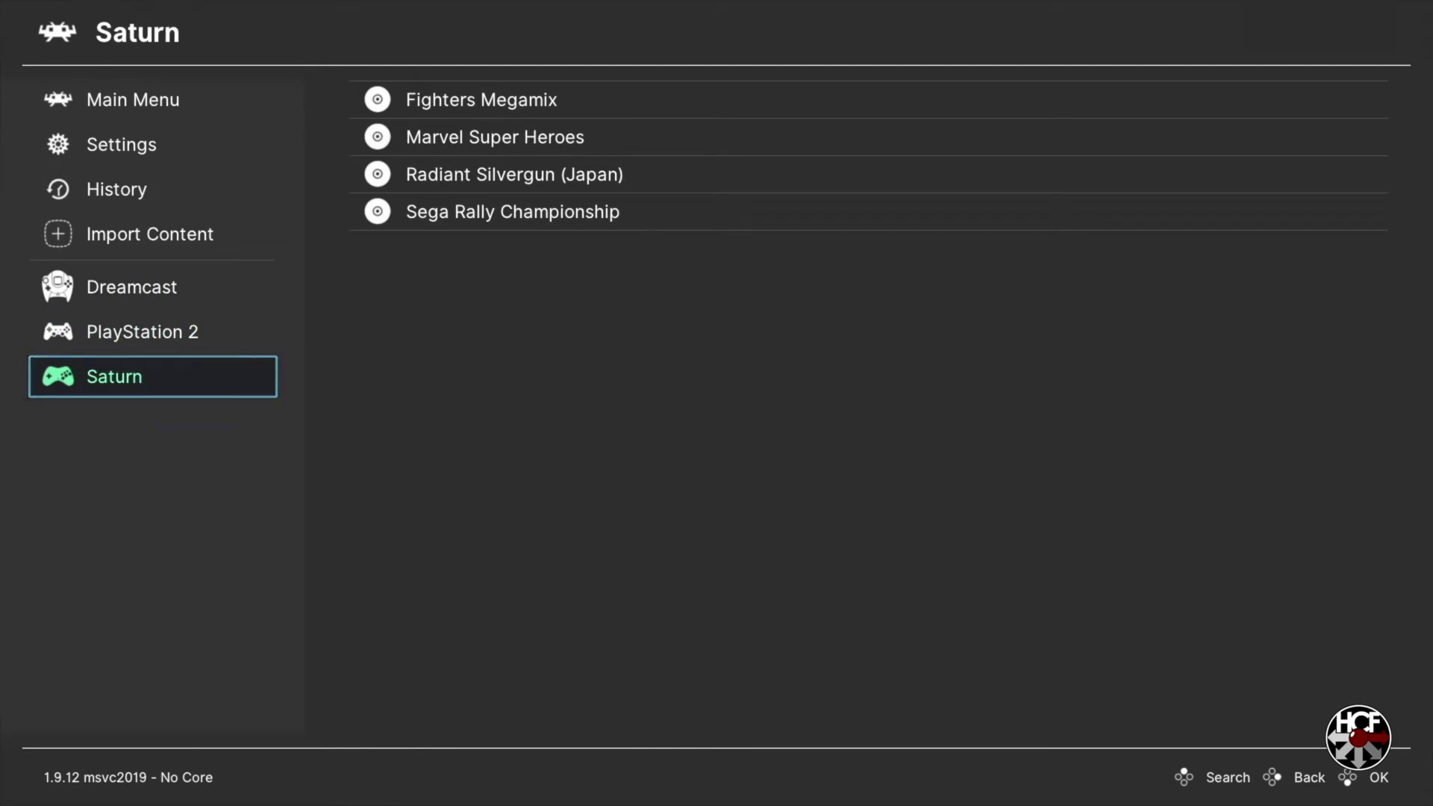
- Launch Fighters Megamix from the Saturn playlist
{"action": "key", "text": "Right"}
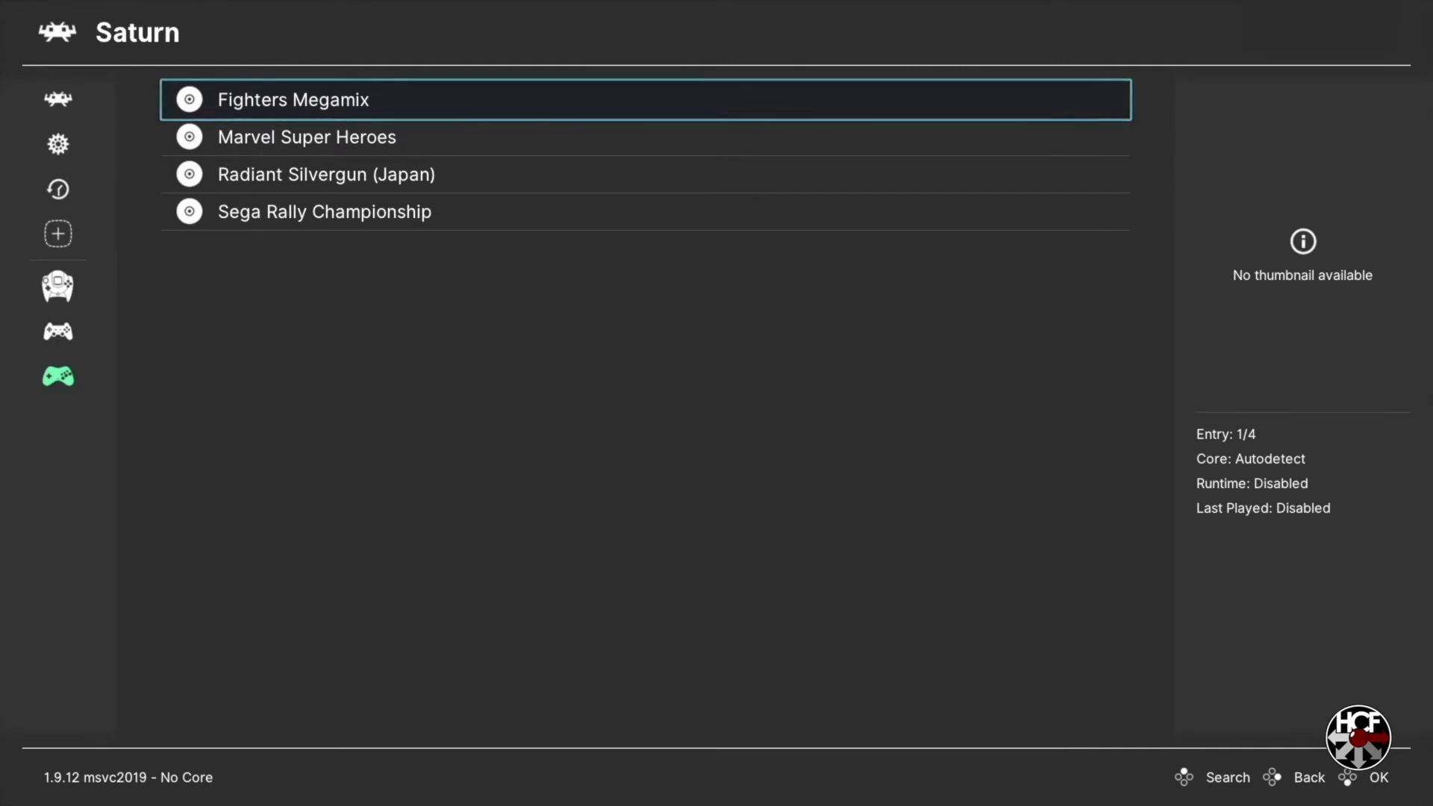
{"action": "key", "text": "Return"}
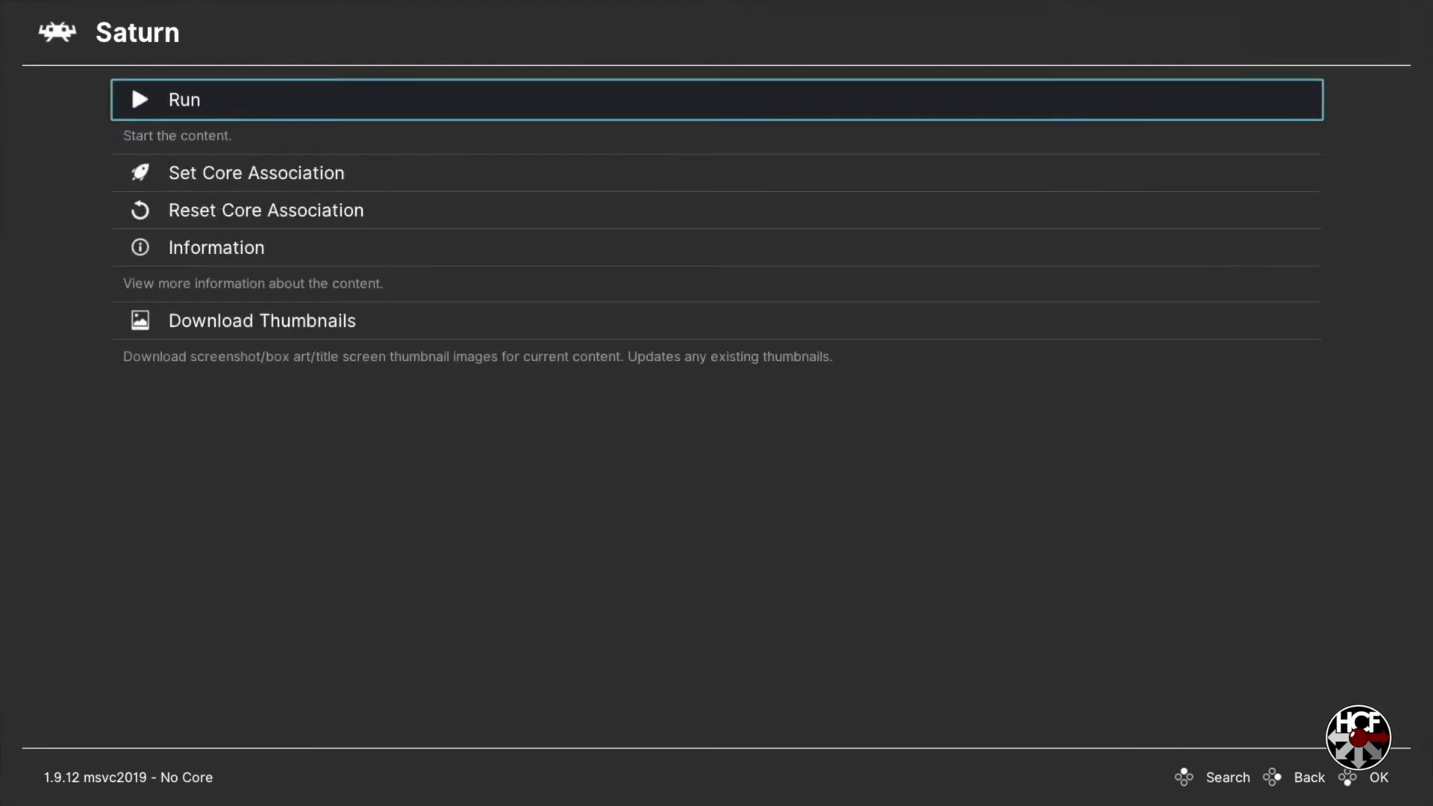
{"action": "key", "text": "Return"}
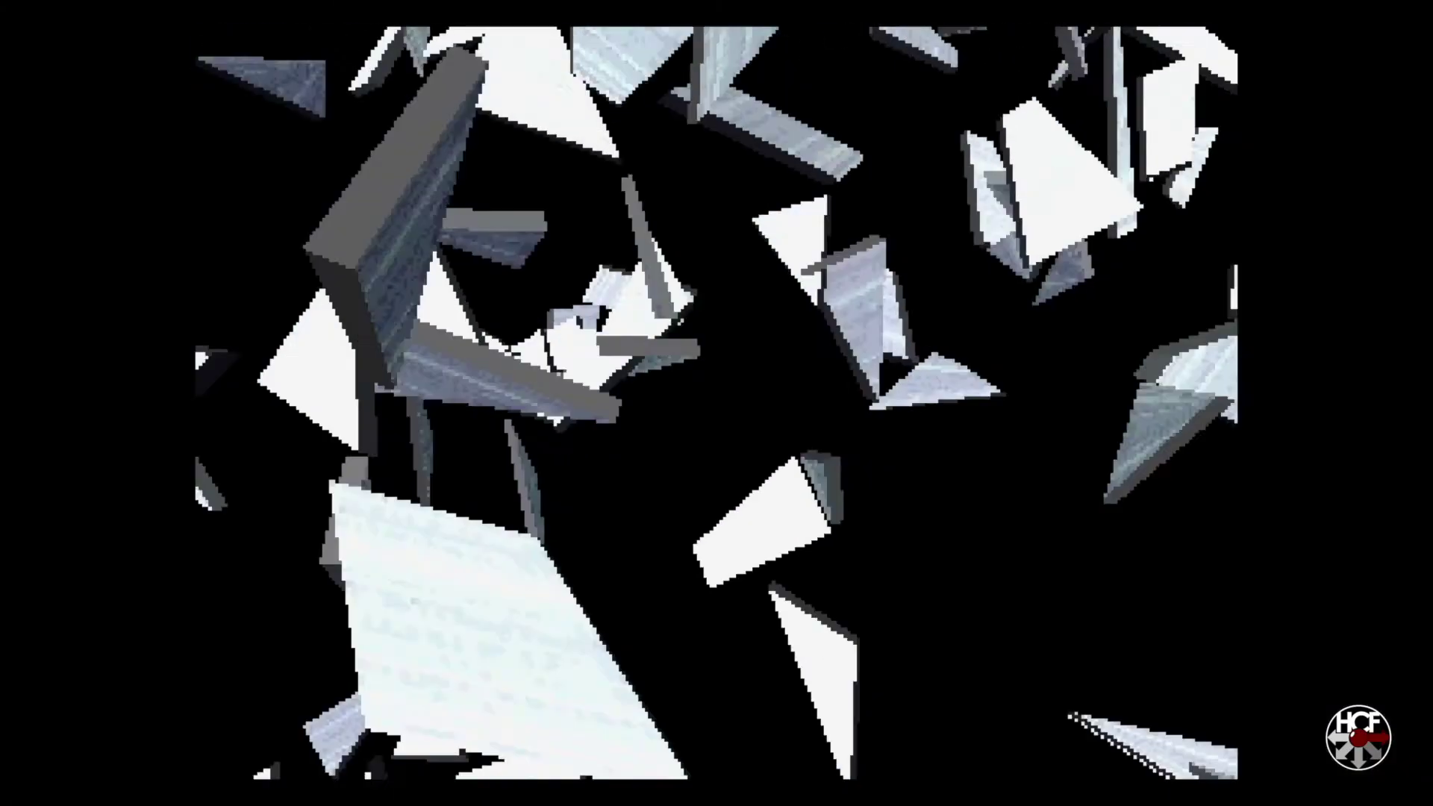
- Bring up the Quick Menu with F1 and open the core Options
{"action": "key", "text": "F1"}
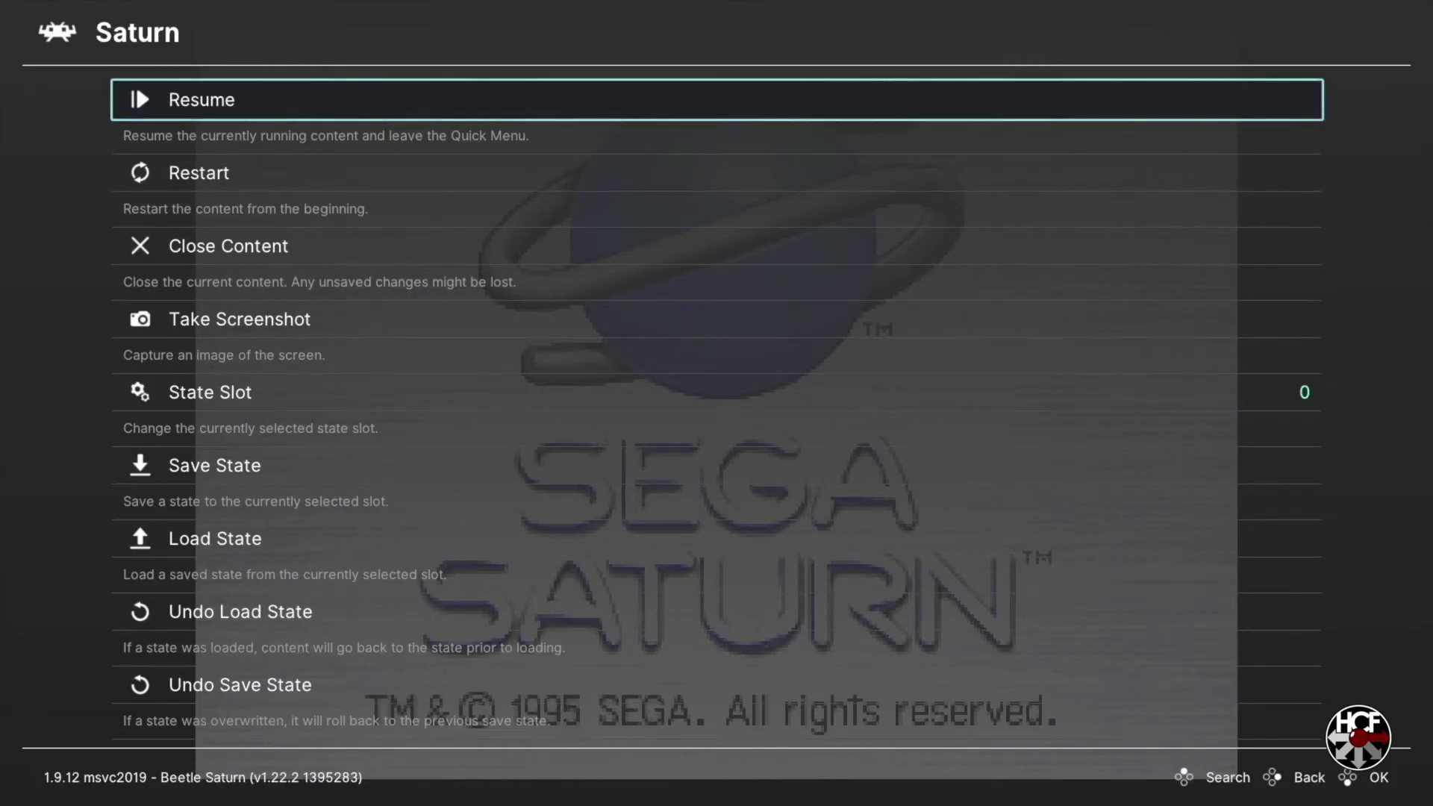
{"action": "key", "text": "Down"}
{"action": "key", "text": "Down"}
{"action": "key", "text": "Down"}
{"action": "key", "text": "Down"}
{"action": "key", "text": "Down"}
{"action": "key", "text": "Down"}
{"action": "key", "text": "Down"}
{"action": "key", "text": "Down"}
{"action": "key", "text": "Down"}
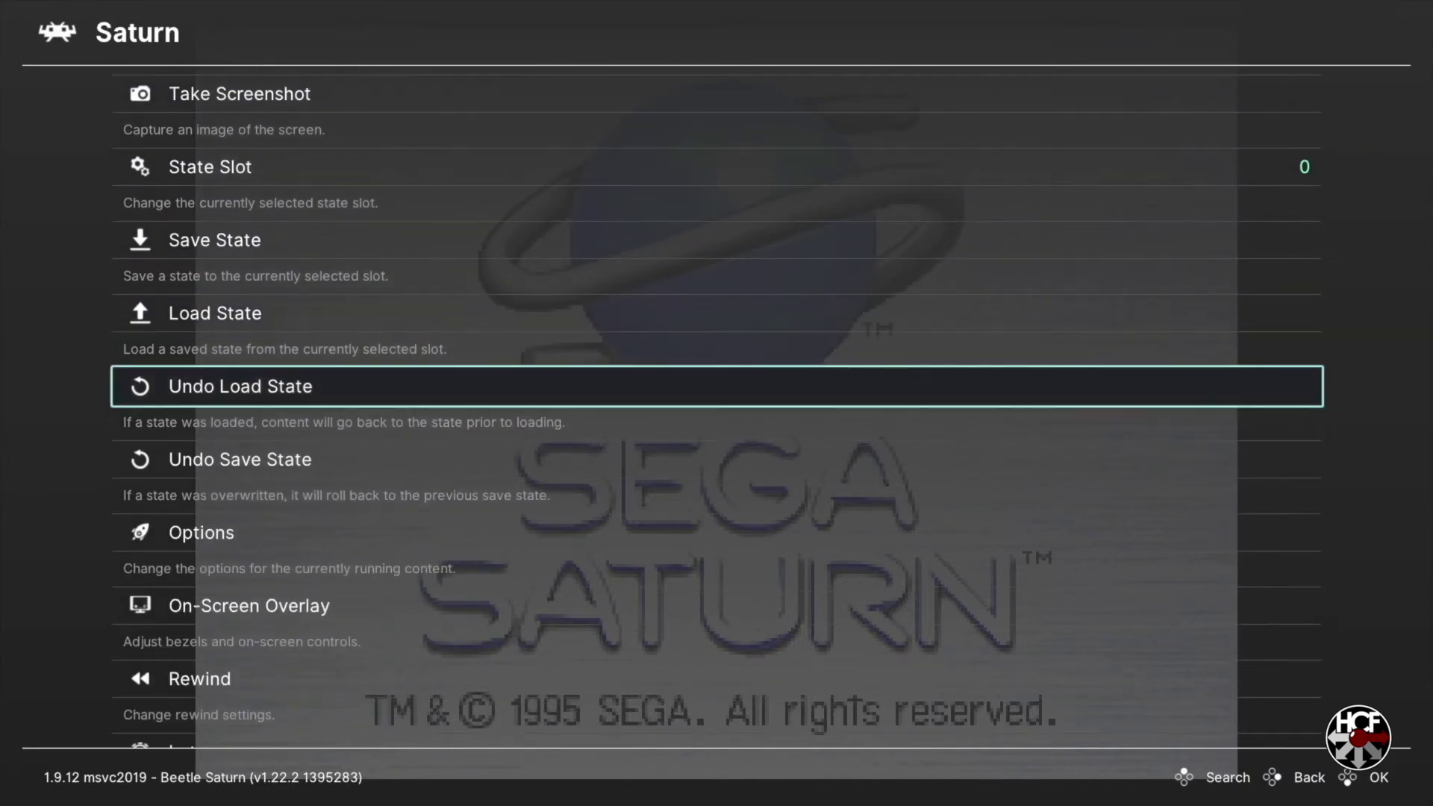
{"action": "key", "text": "Return"}
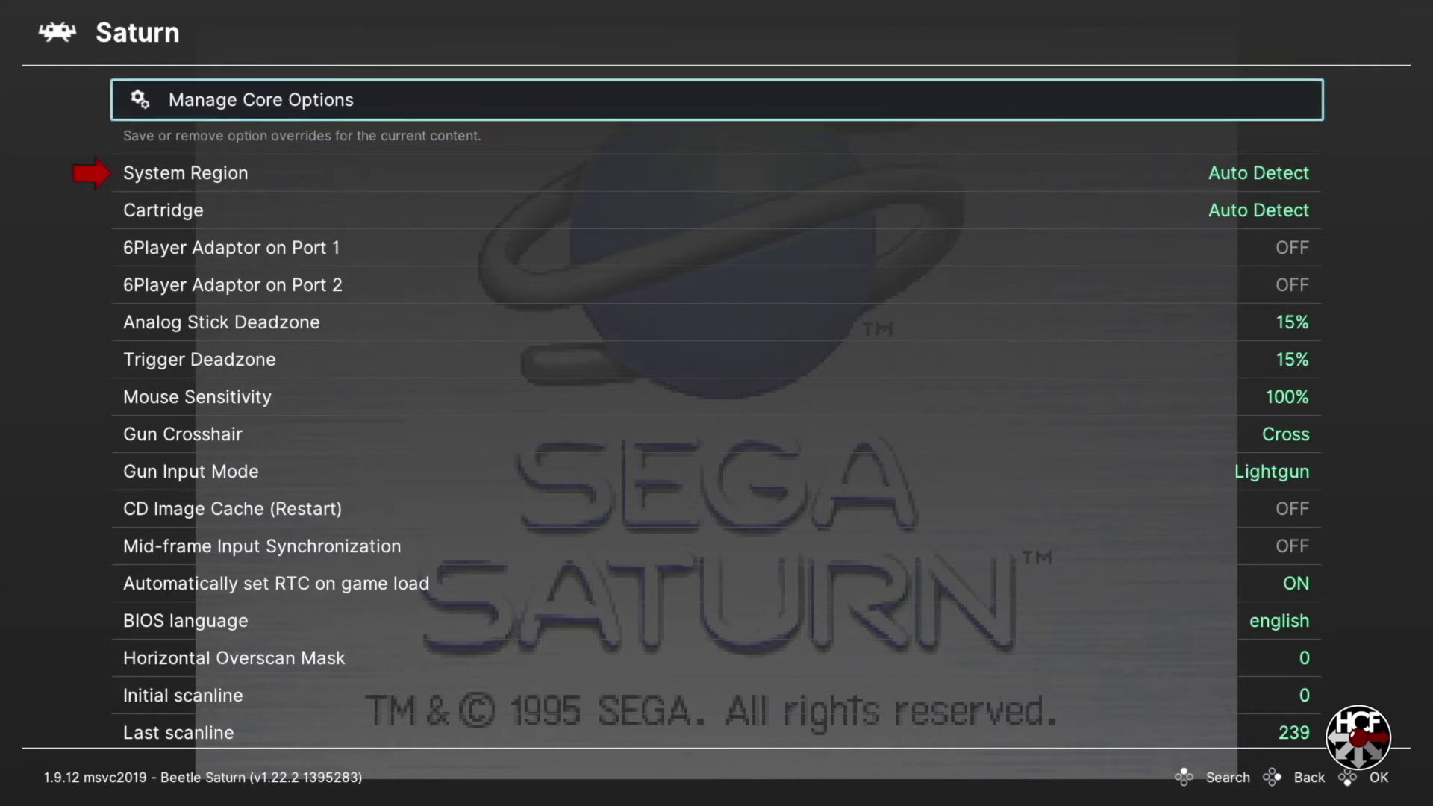
{"action": "key", "text": "Down"}
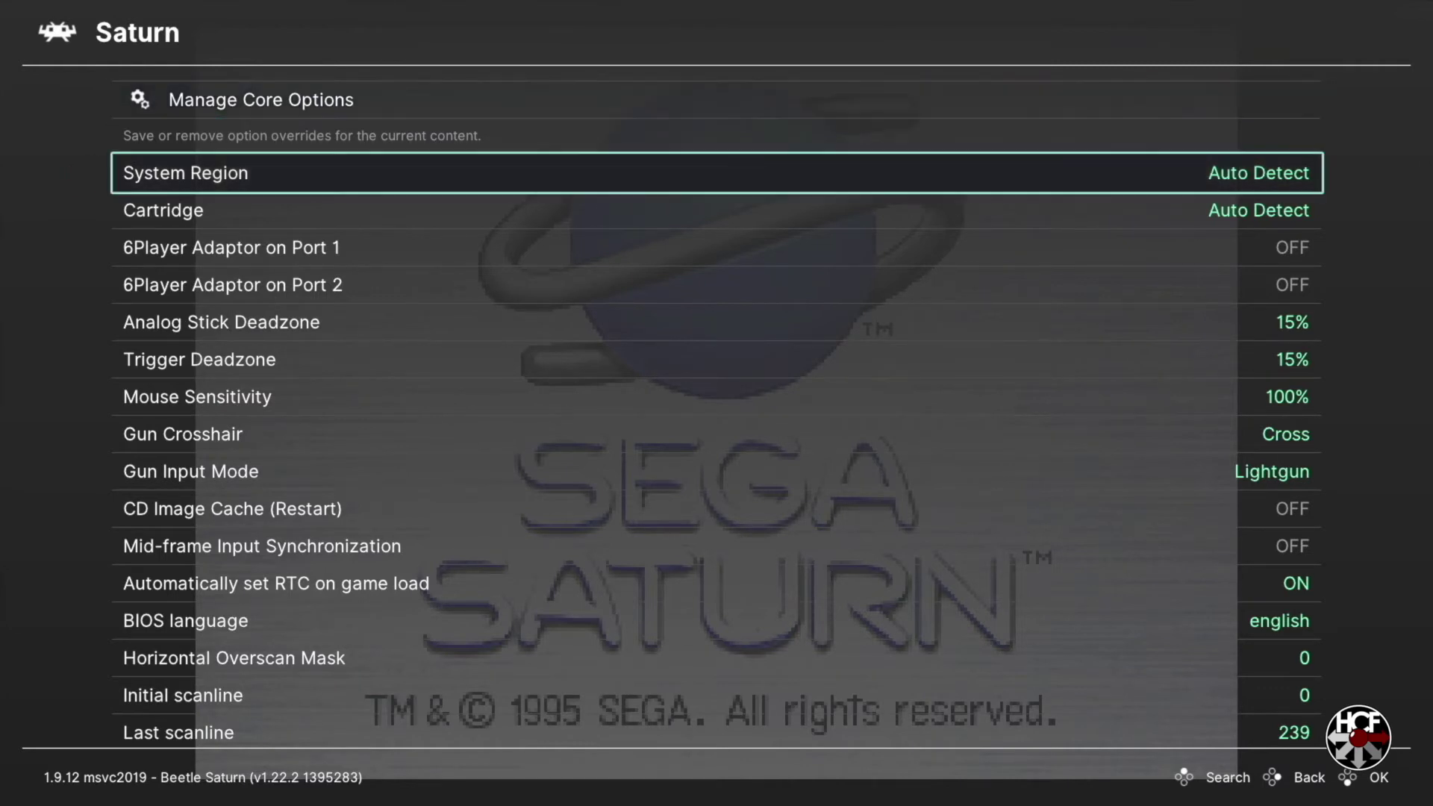
{"action": "key", "text": "Return"}
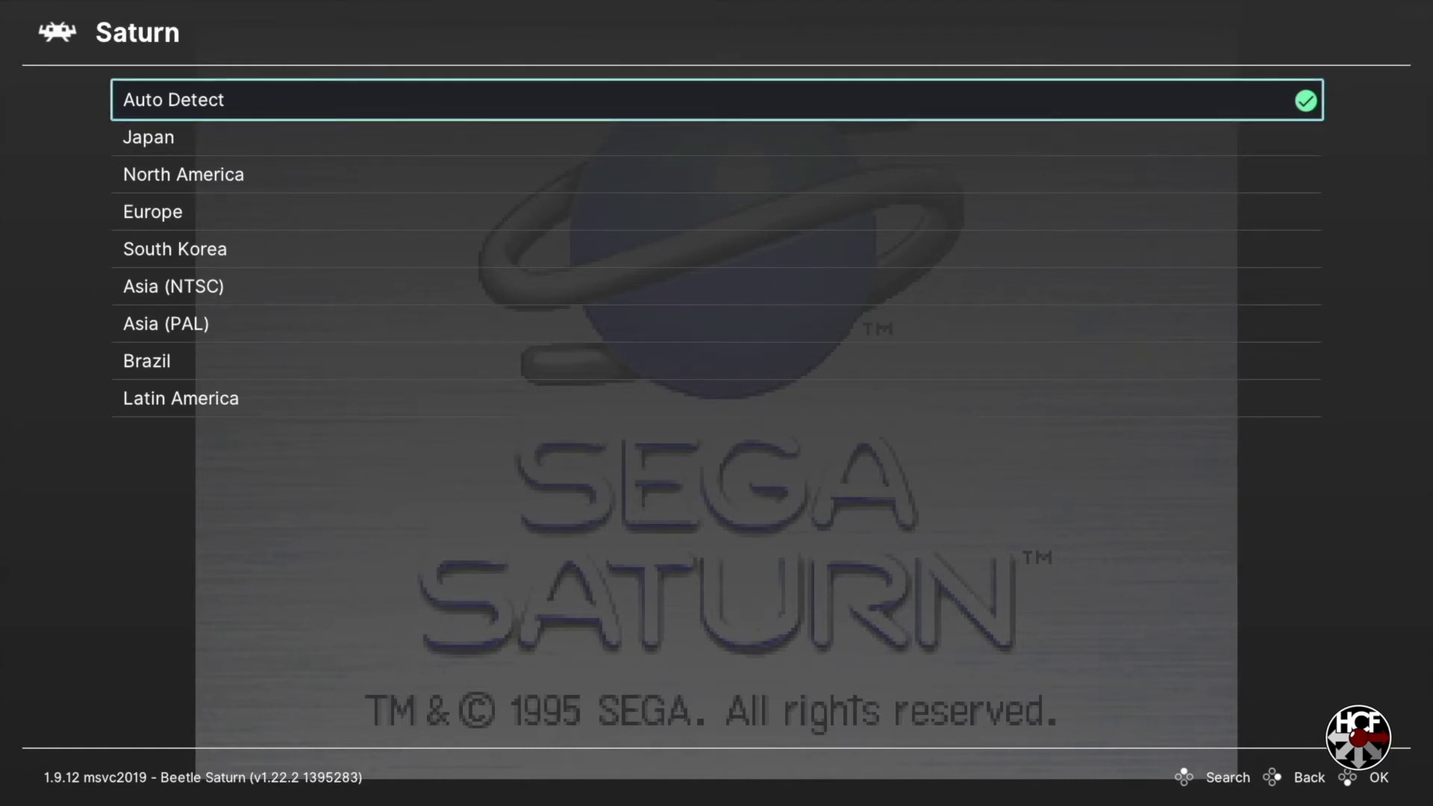
{"action": "key", "text": "Return"}
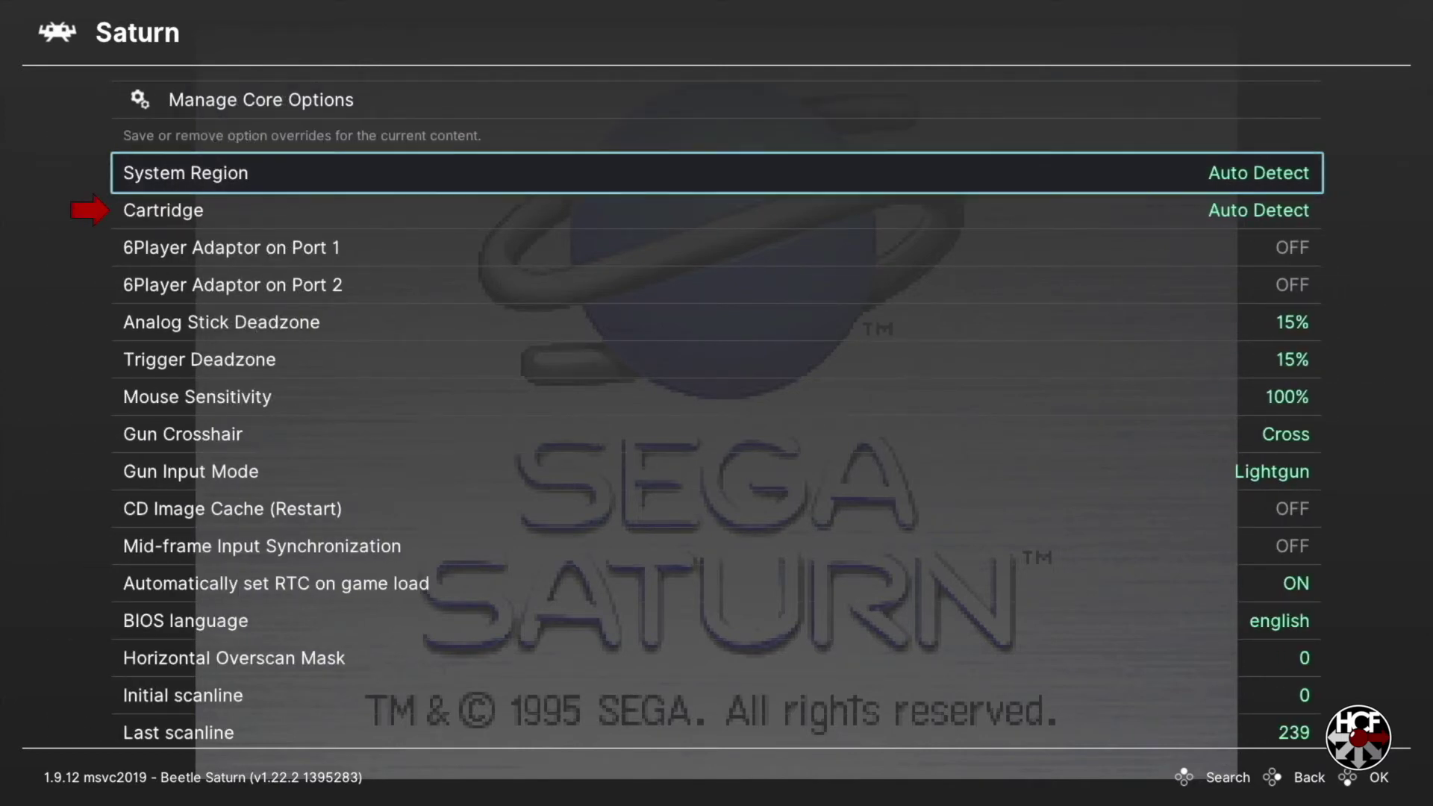
{"action": "key", "text": "Down"}
{"action": "key", "text": "Return"}
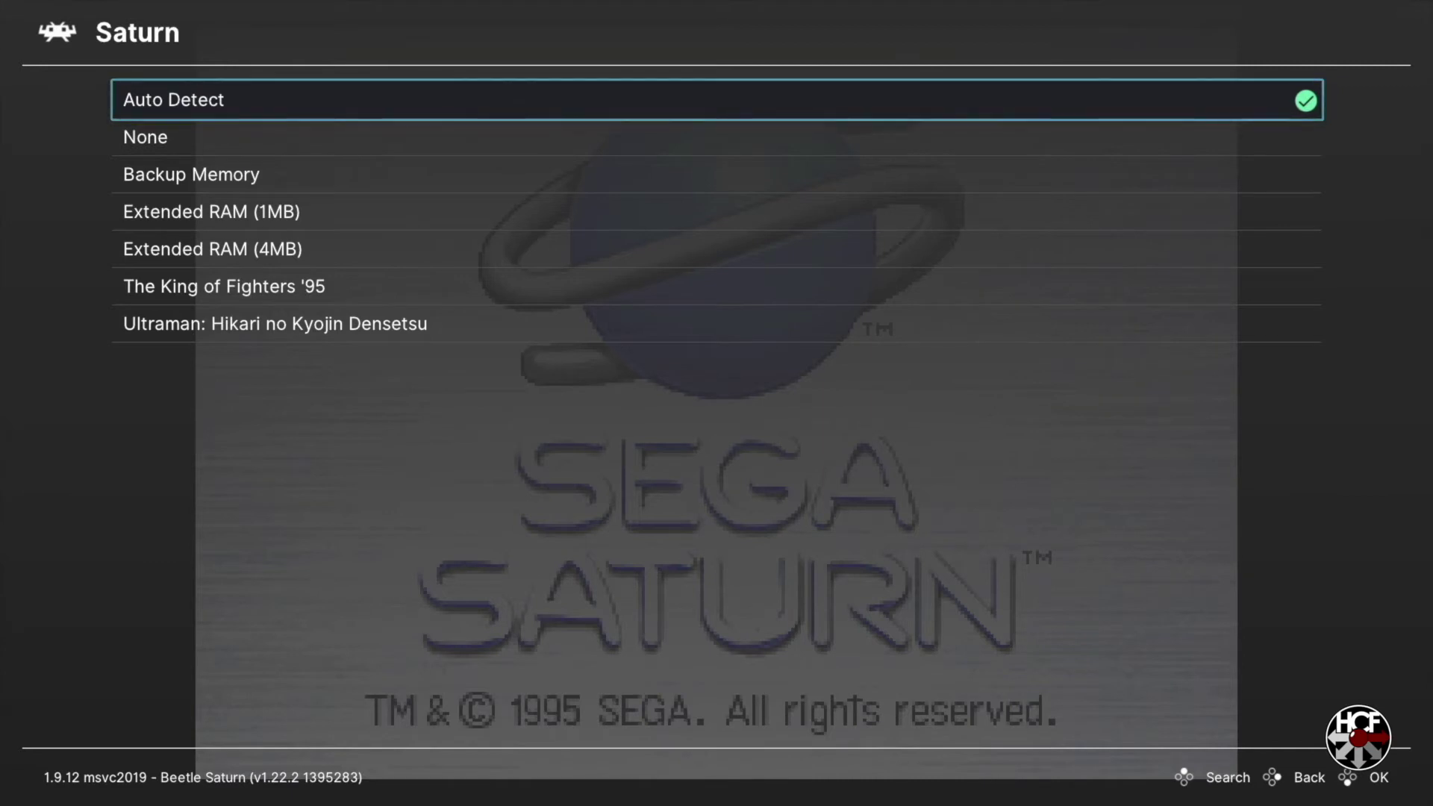
{"action": "key", "text": "Return"}
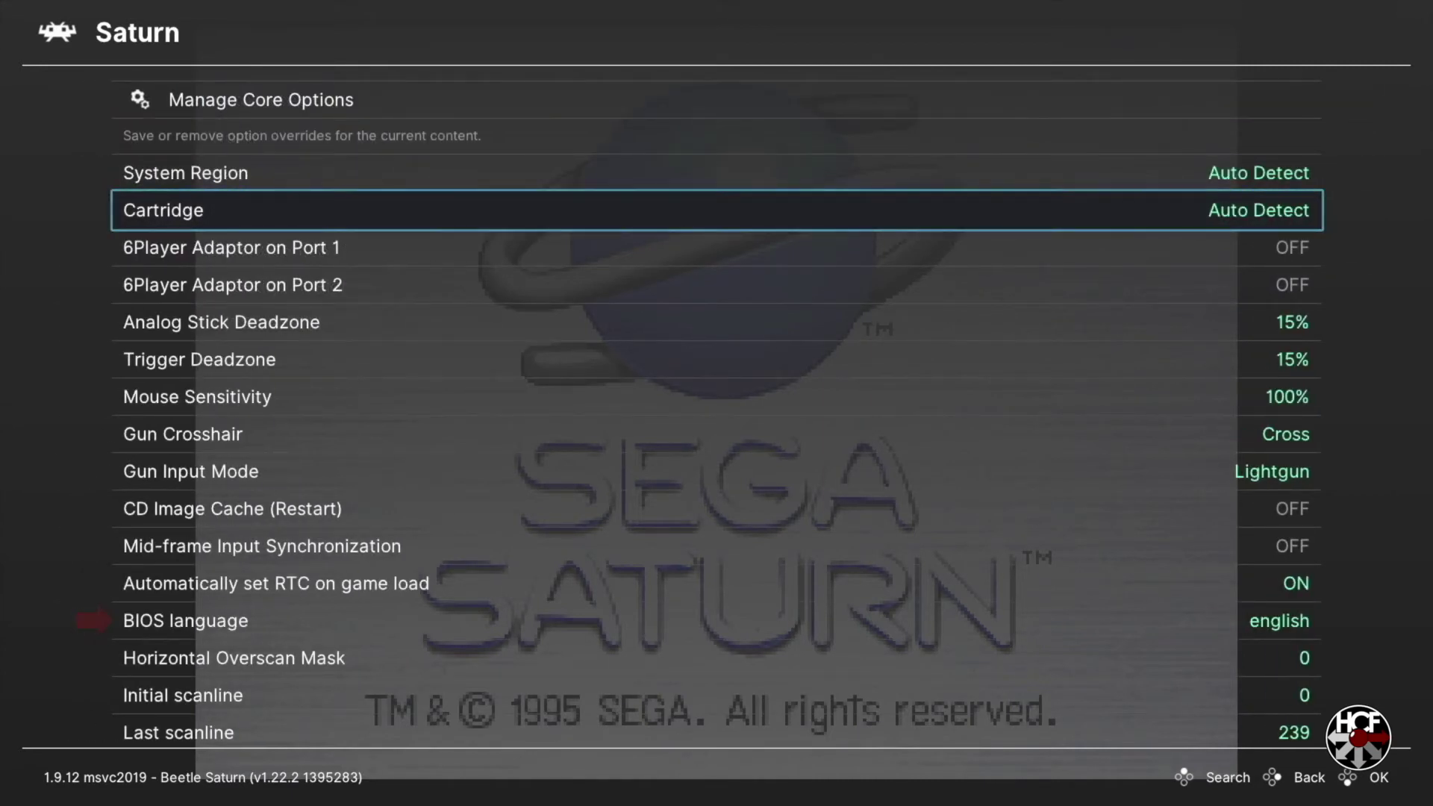
{"action": "key", "text": "Down"}
{"action": "key", "text": "Down"}
{"action": "key", "text": "Down"}
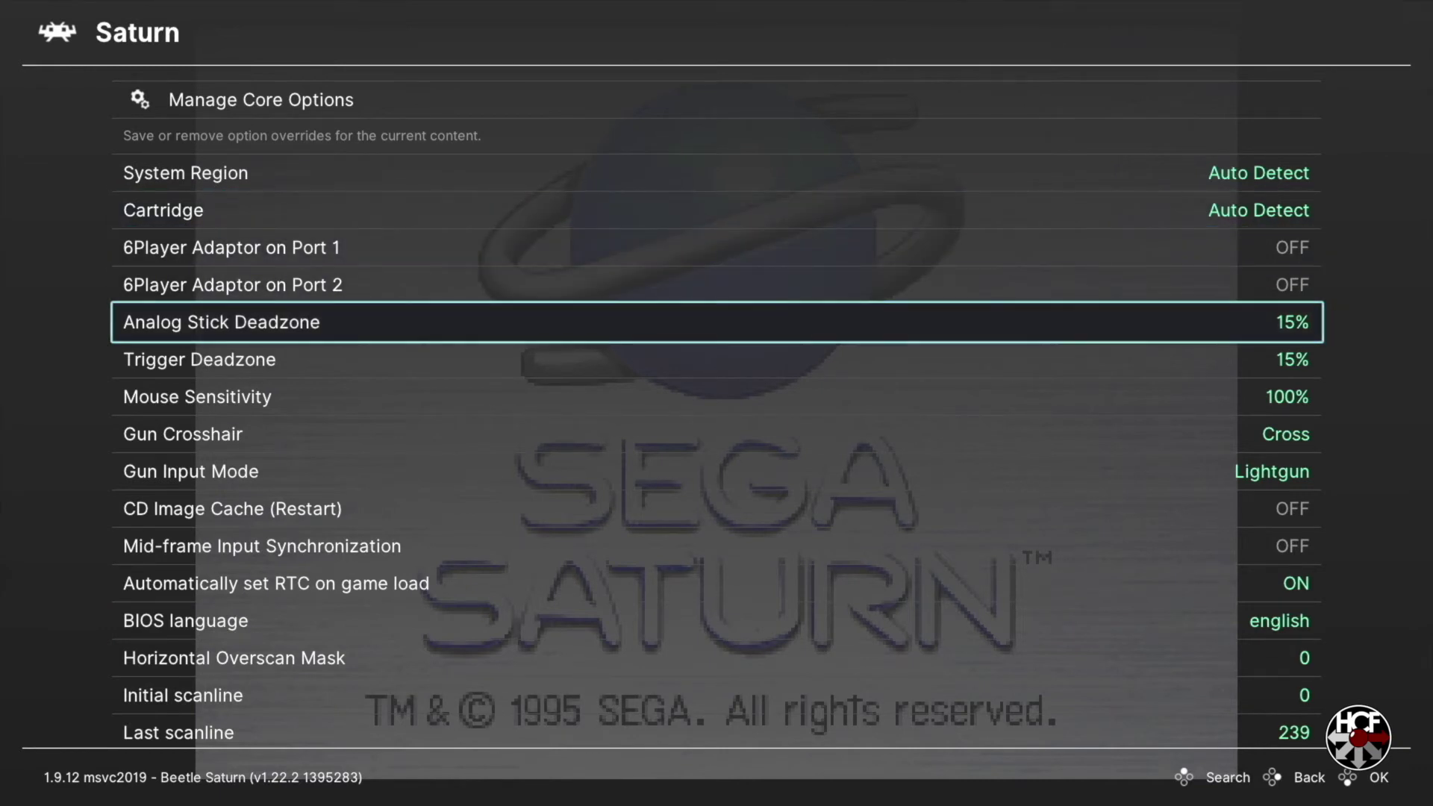
{"action": "key", "text": "Down"}
{"action": "key", "text": "Down"}
{"action": "key", "text": "Down"}
{"action": "key", "text": "Down"}
{"action": "key", "text": "Down"}
{"action": "key", "text": "Down"}
{"action": "key", "text": "Down"}
{"action": "key", "text": "Down"}
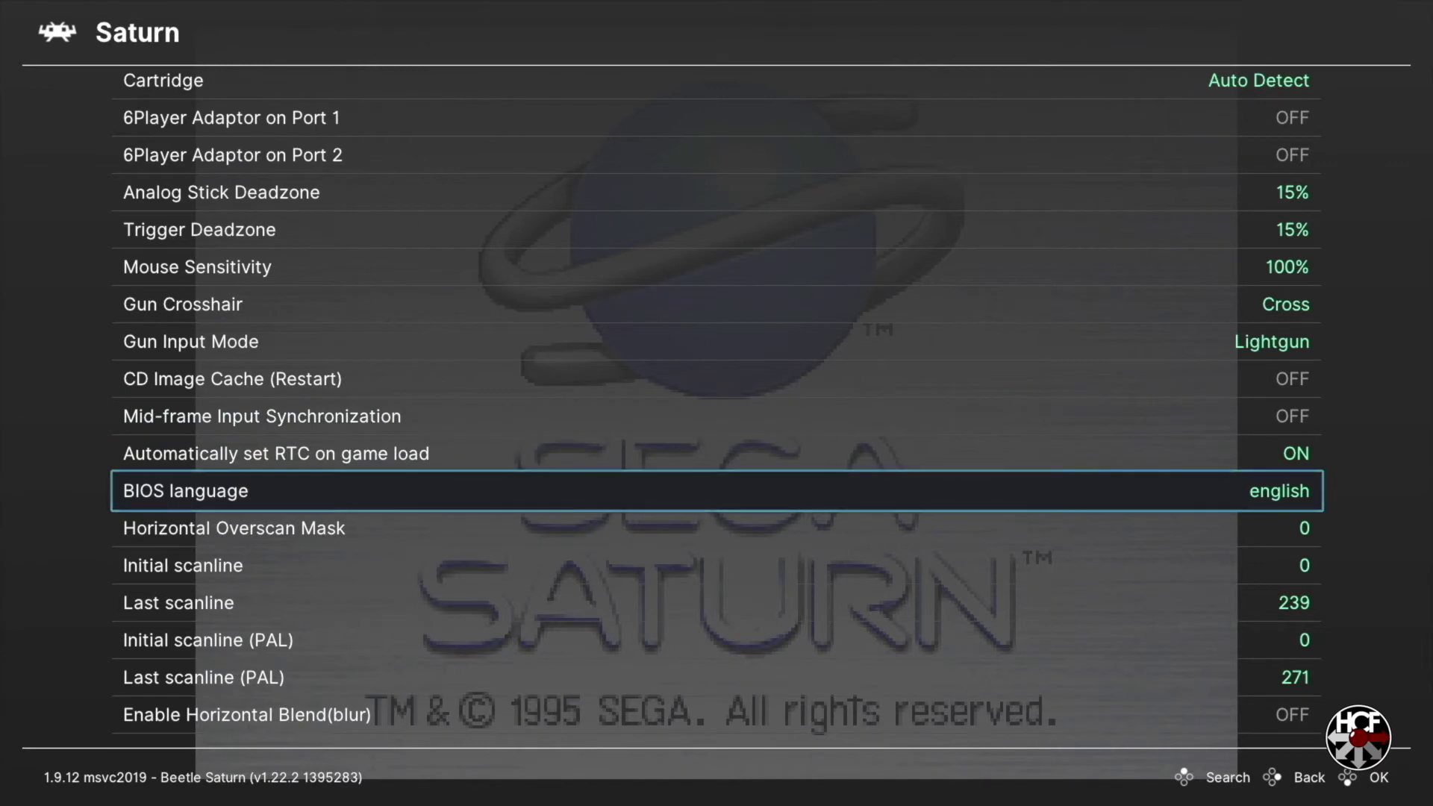
{"action": "key", "text": "Return"}
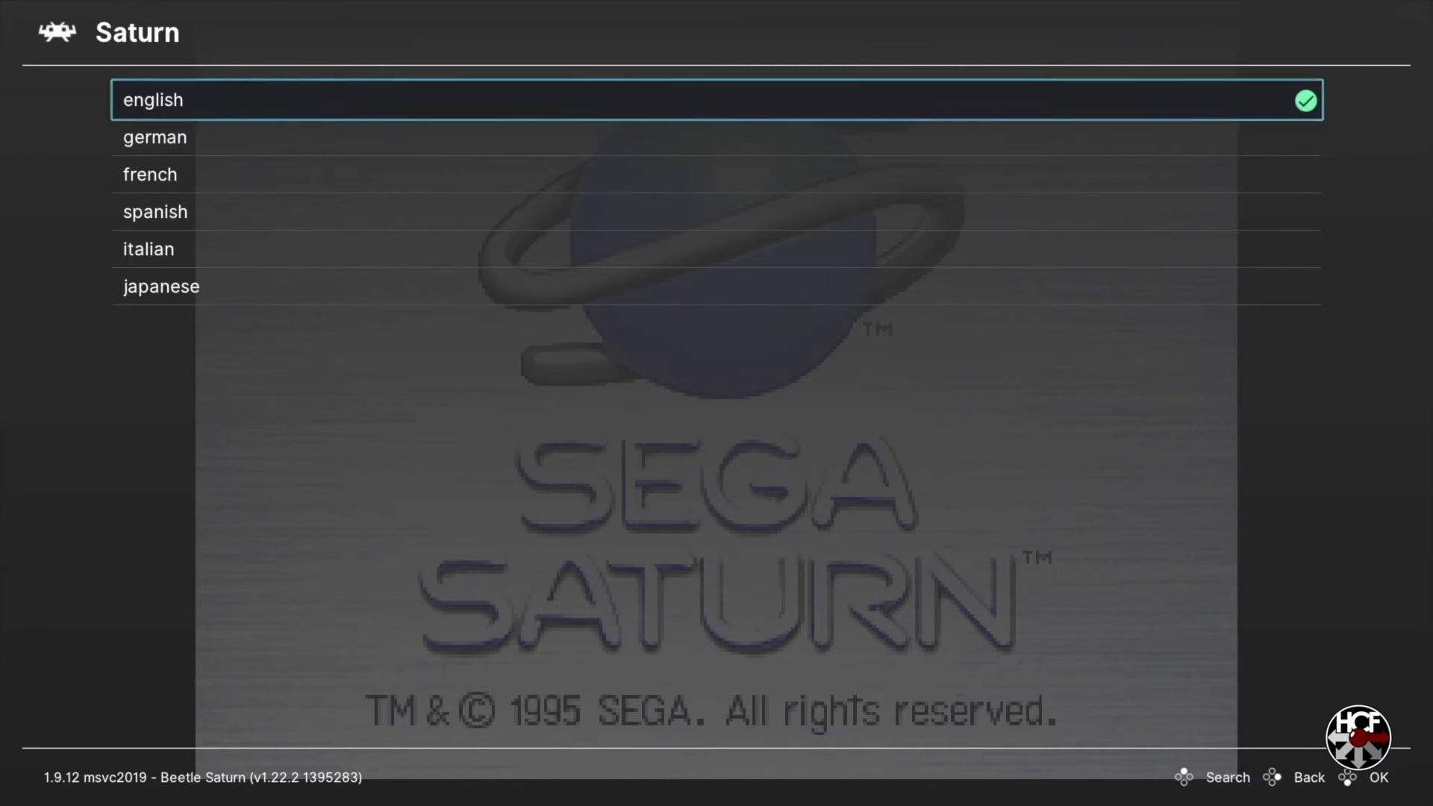
{"action": "key", "text": "Return"}
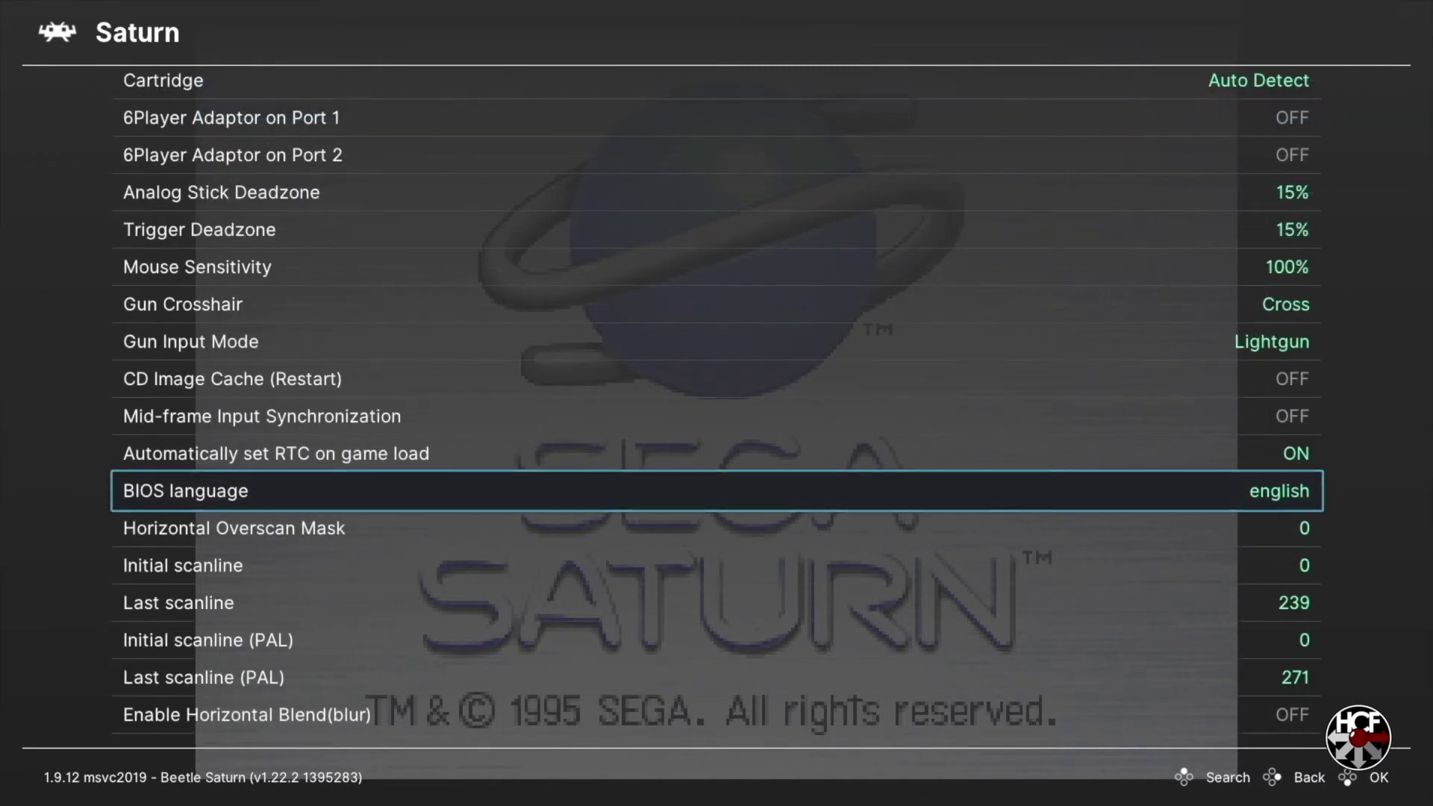
{"action": "key", "text": "Down"}
{"action": "key", "text": "Down"}
{"action": "key", "text": "Down"}
{"action": "key", "text": "Down"}
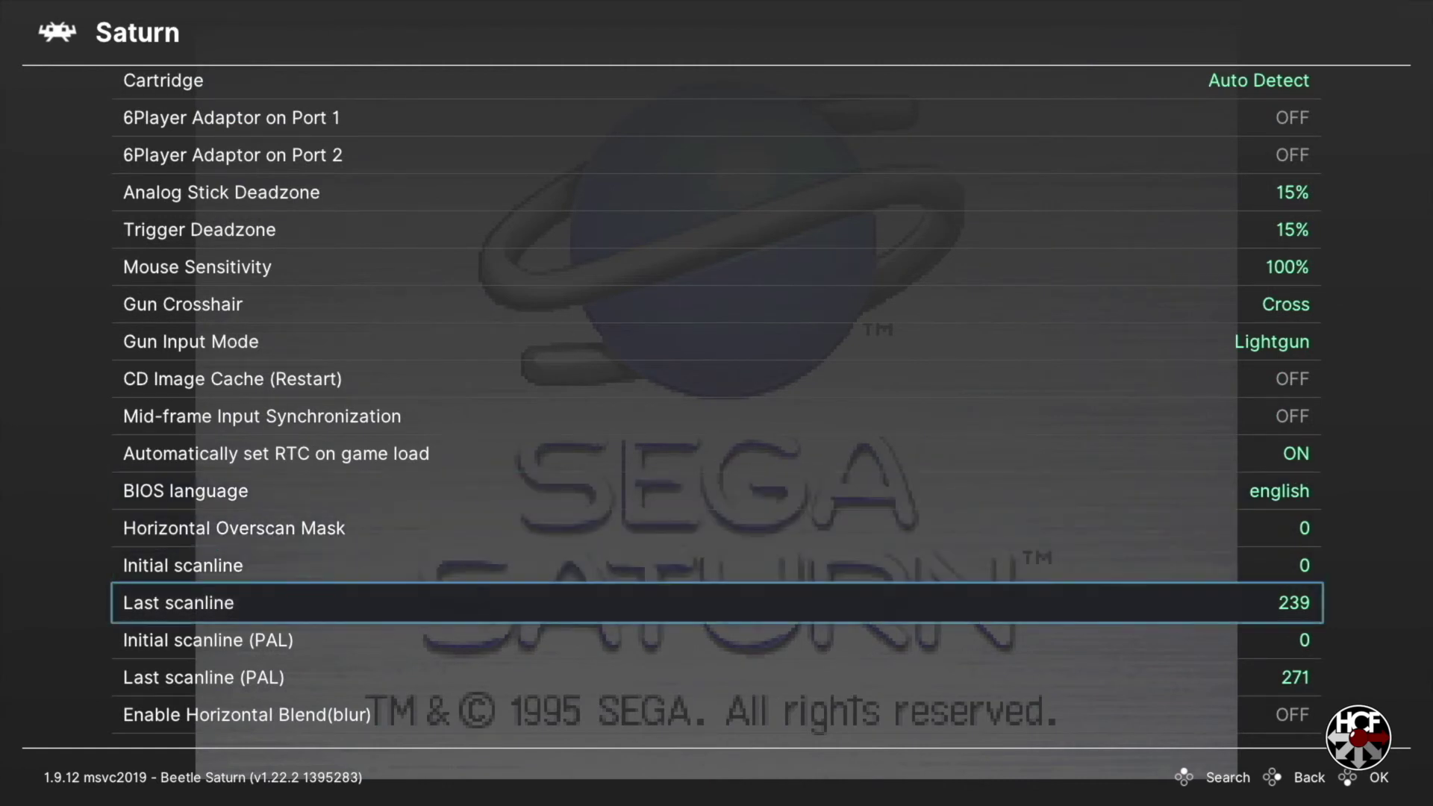
{"action": "key", "text": "Down"}
{"action": "key", "text": "Down"}
{"action": "key", "text": "Down"}
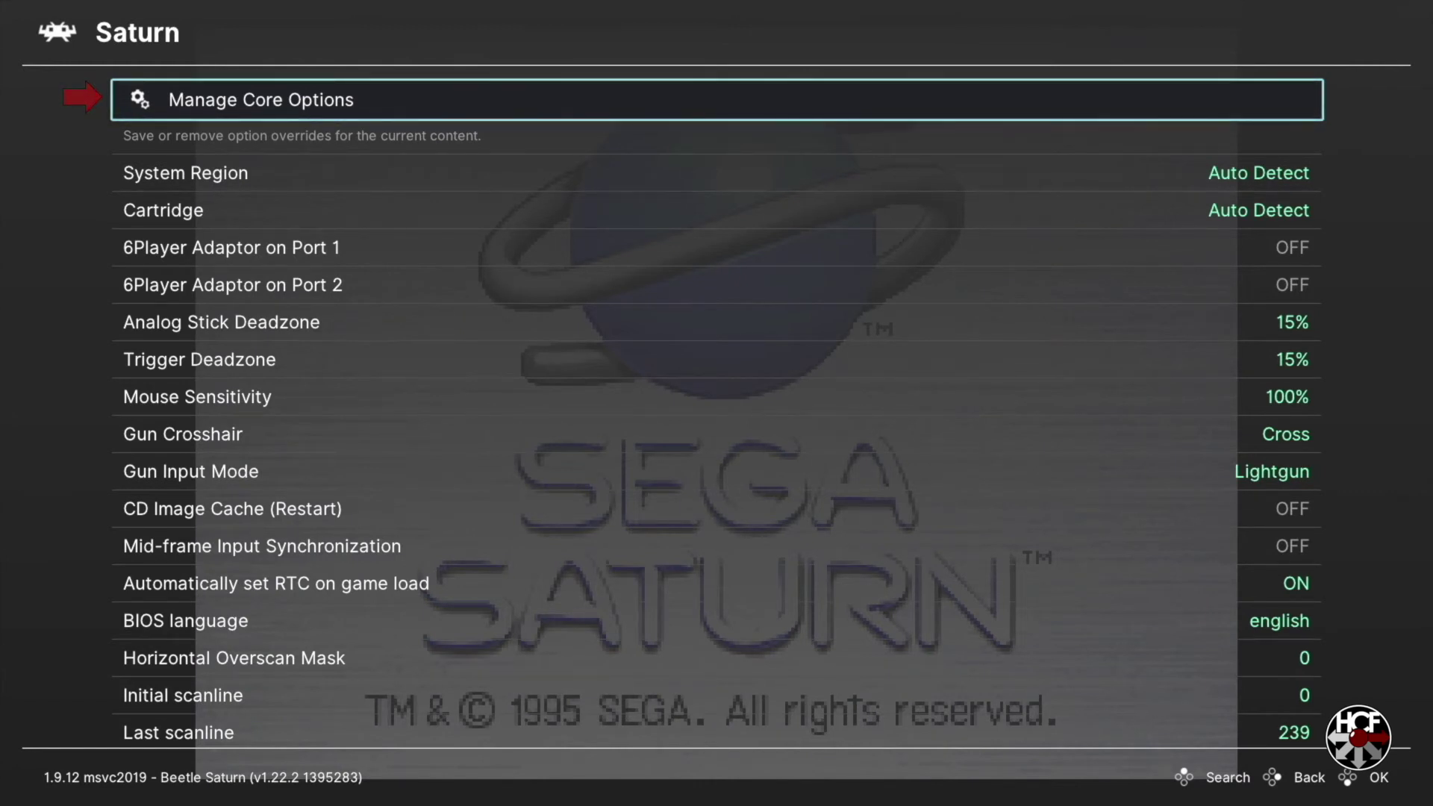
- Save Content Directory Options so the Saturn folder's core options go to Saturn.opt
{"action": "key", "text": "Return"}
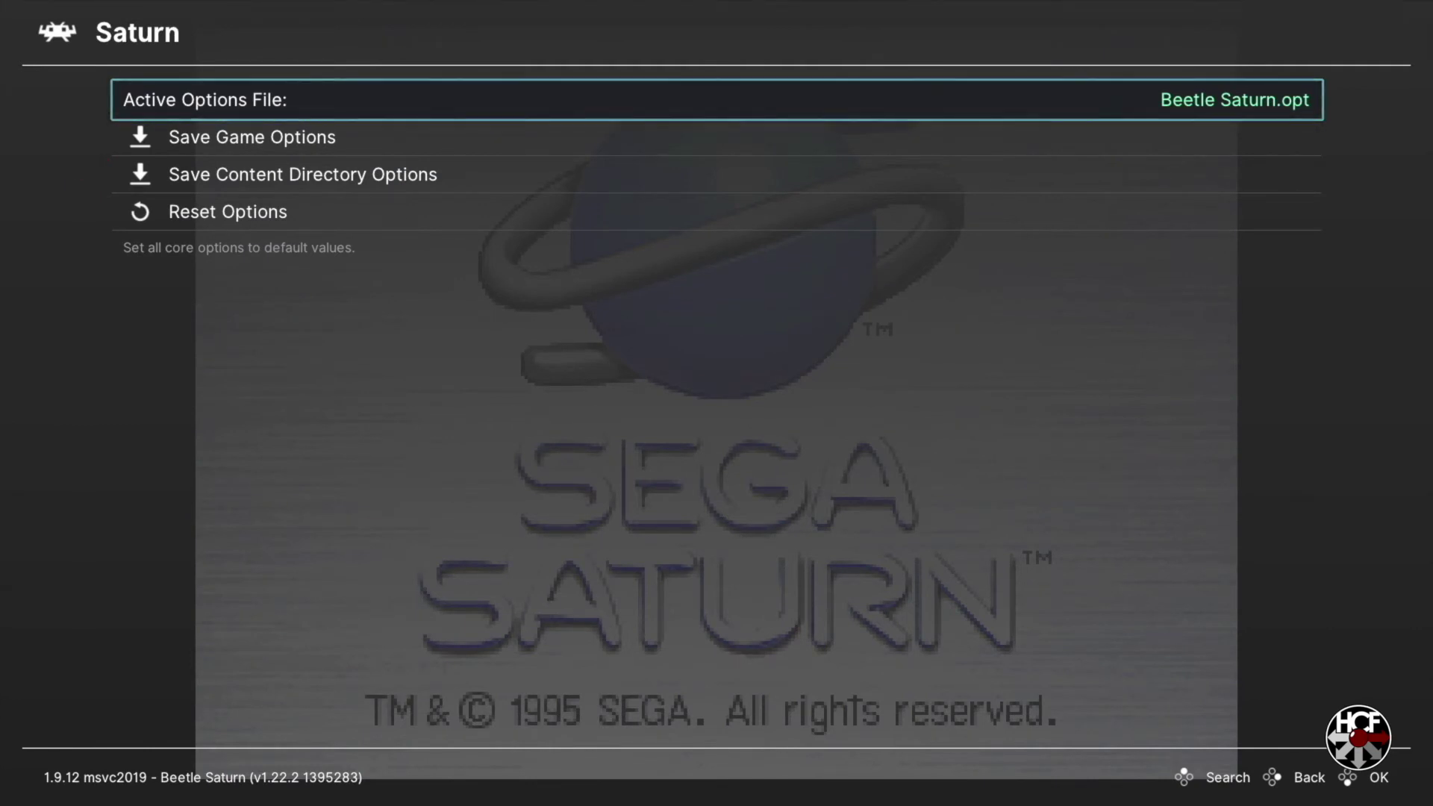
{"action": "key", "text": "Down"}
{"action": "key", "text": "Down"}
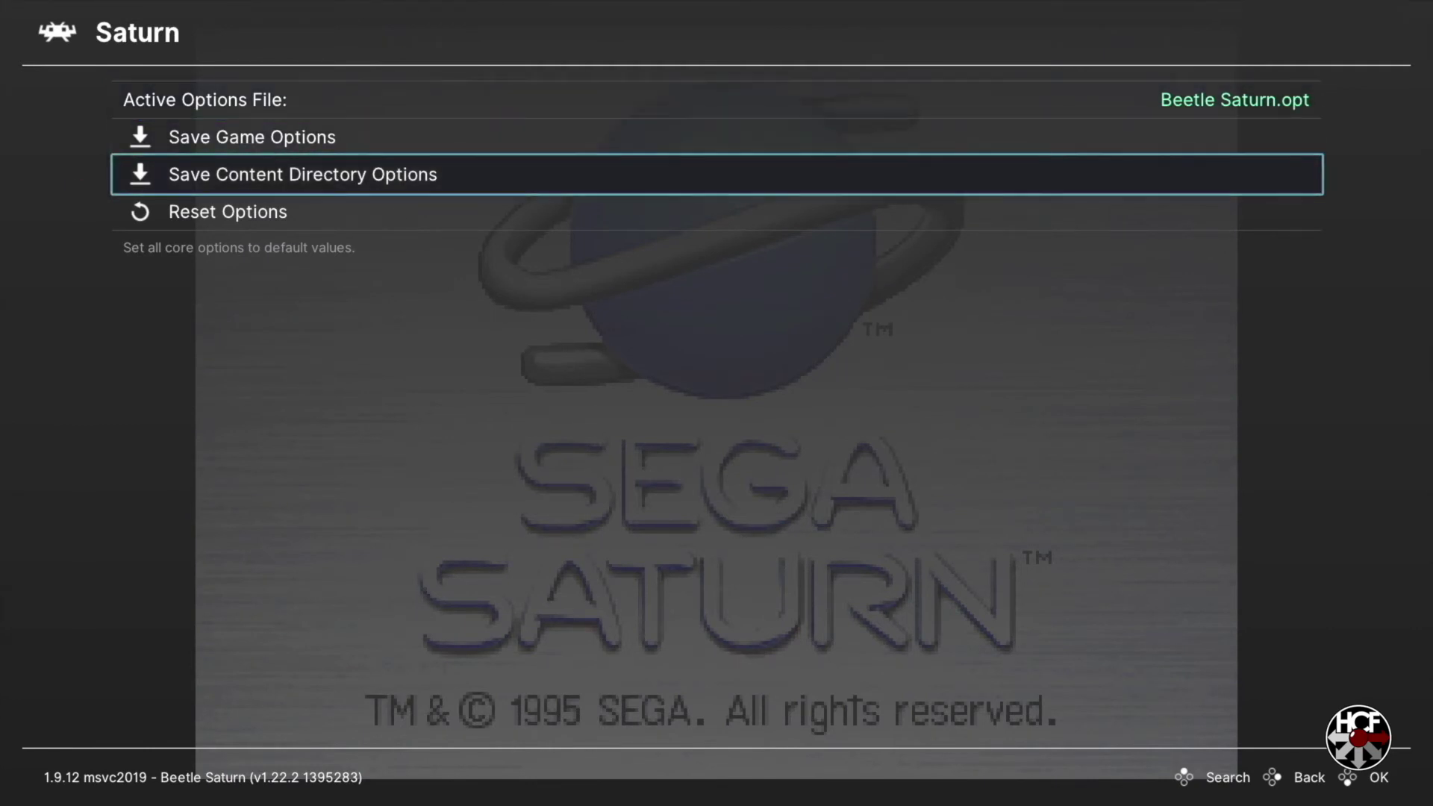
{"action": "key", "text": "Return"}
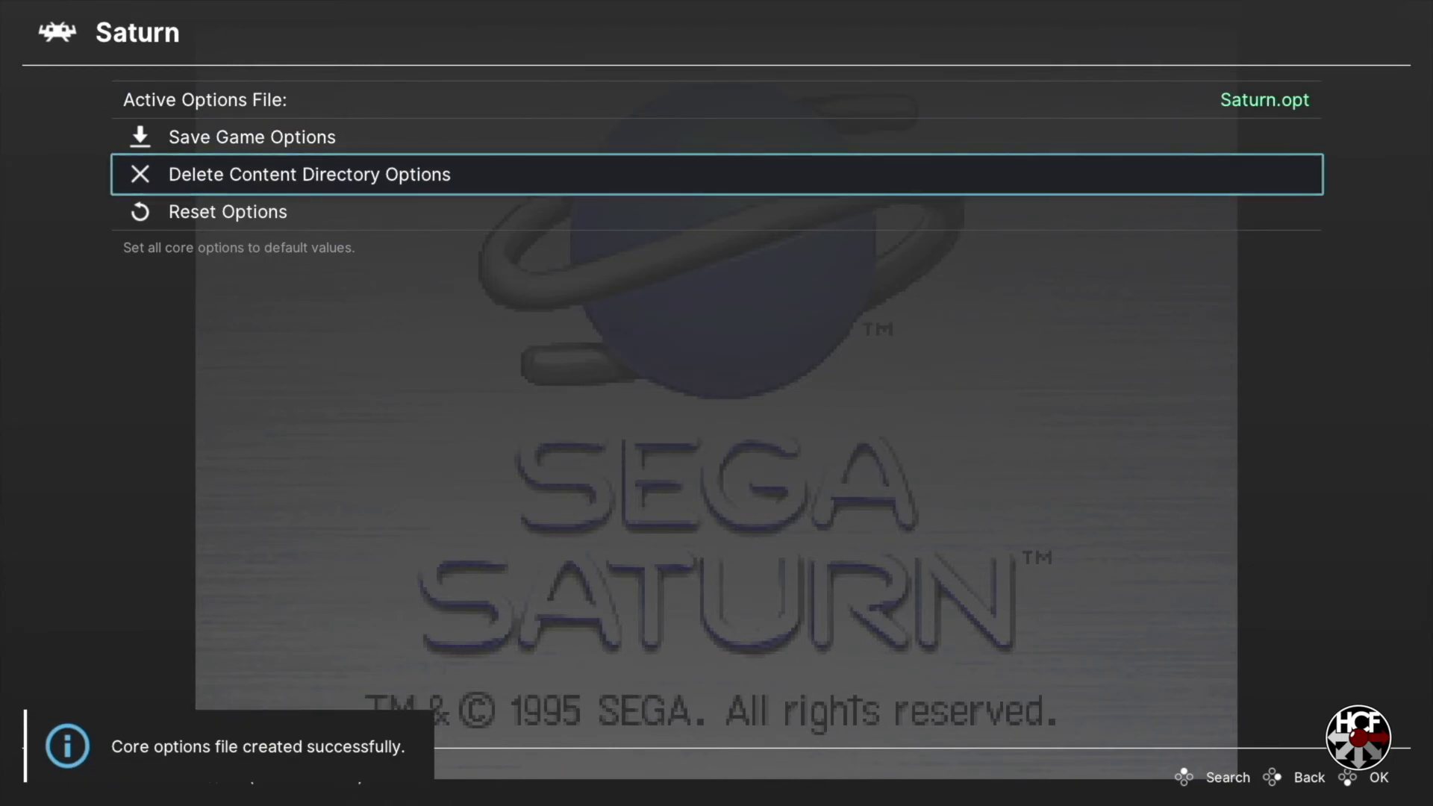
{"action": "key", "text": "BackSpace"}
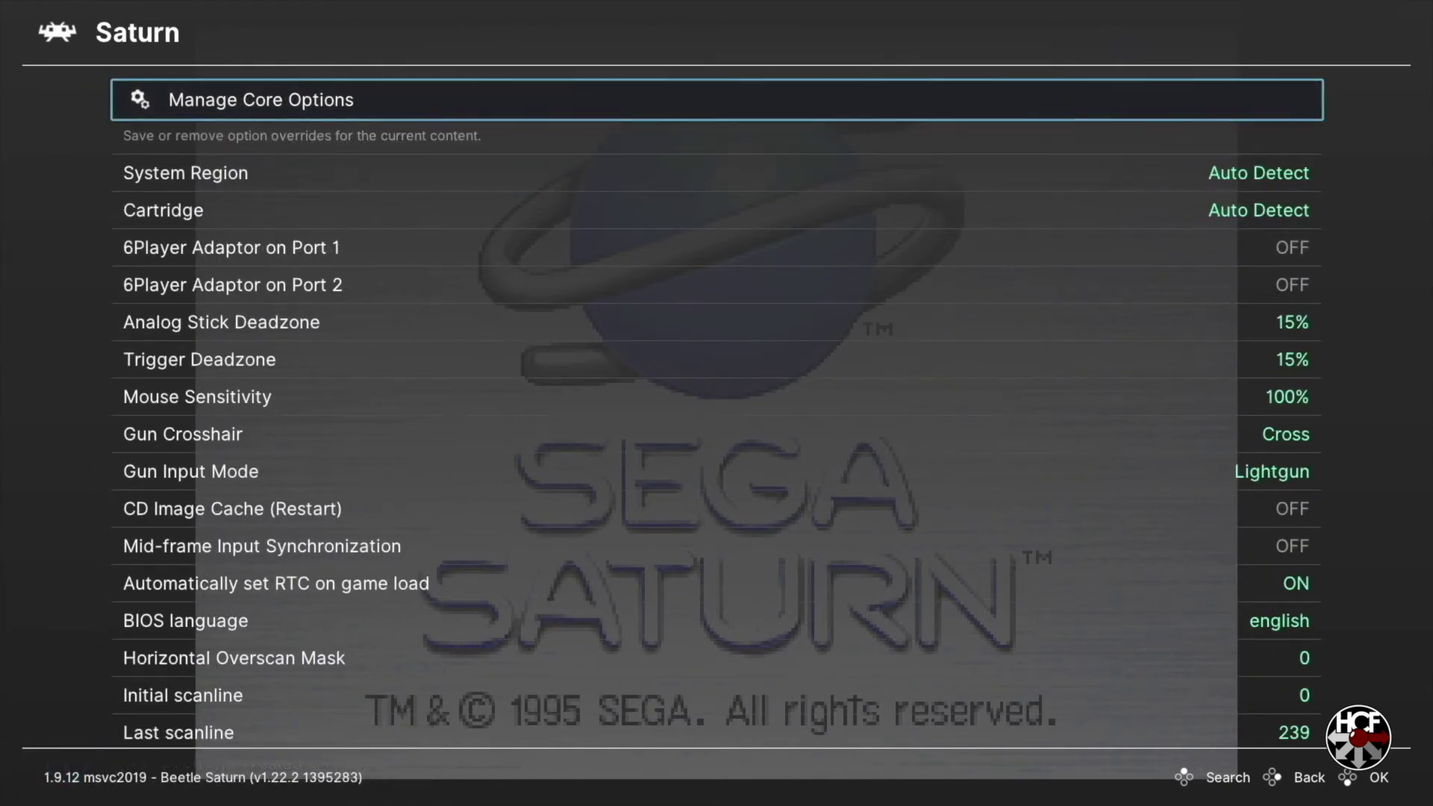
- Review the Port 1 and Port 2 button mappings in the game's Controls menu
{"action": "key", "text": "BackSpace"}
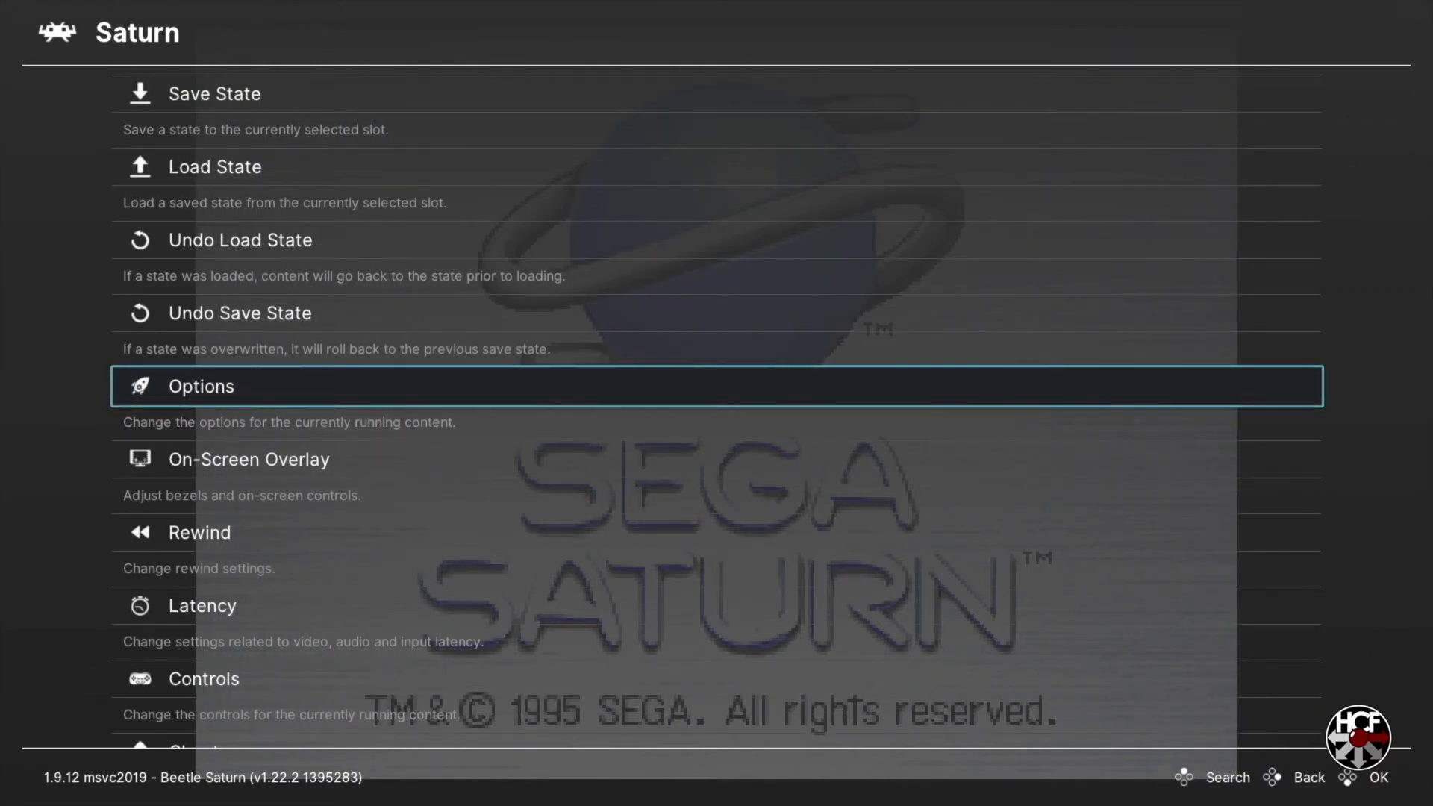
{"action": "key", "text": "Down"}
{"action": "key", "text": "Down"}
{"action": "key", "text": "Down"}
{"action": "key", "text": "Down"}
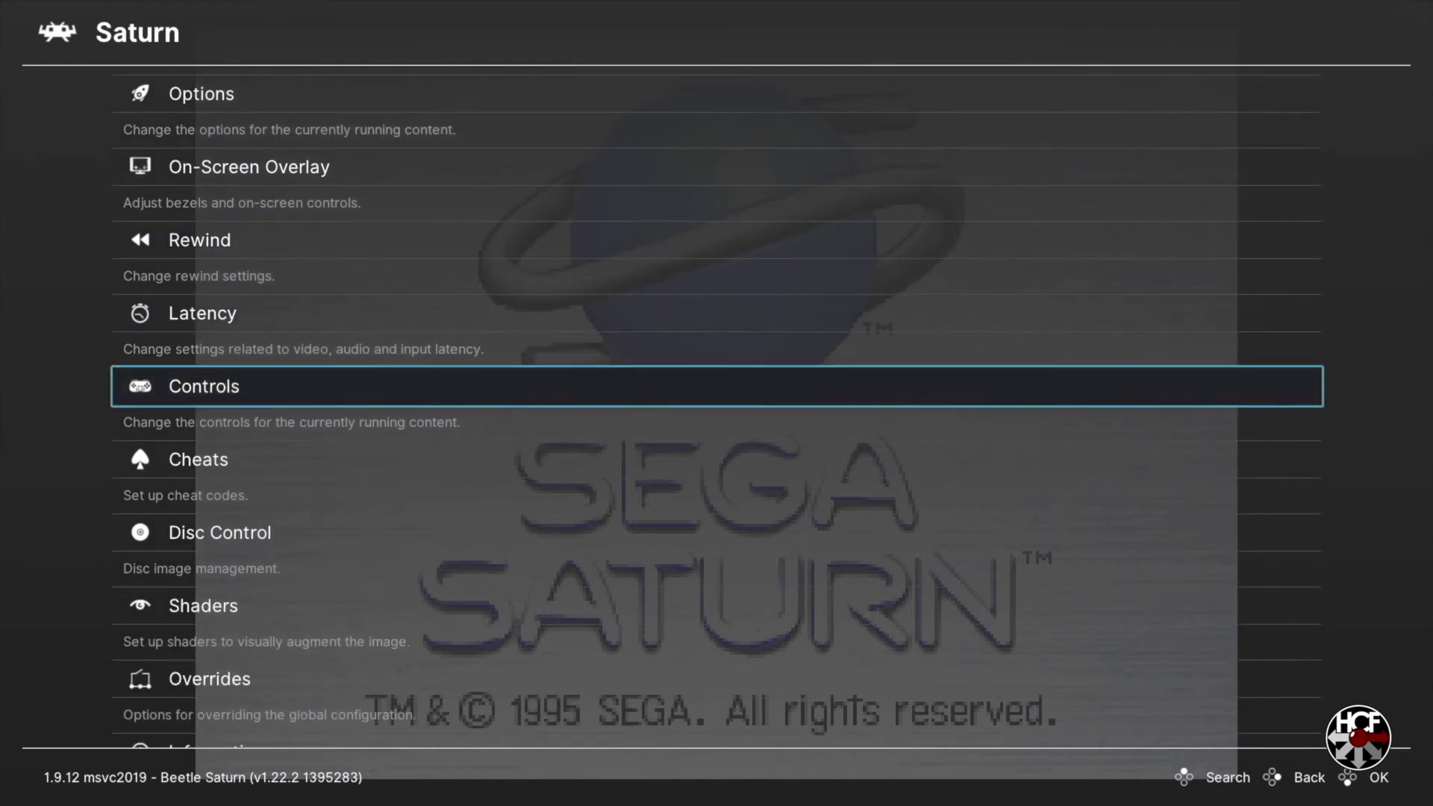
{"action": "key", "text": "Return"}
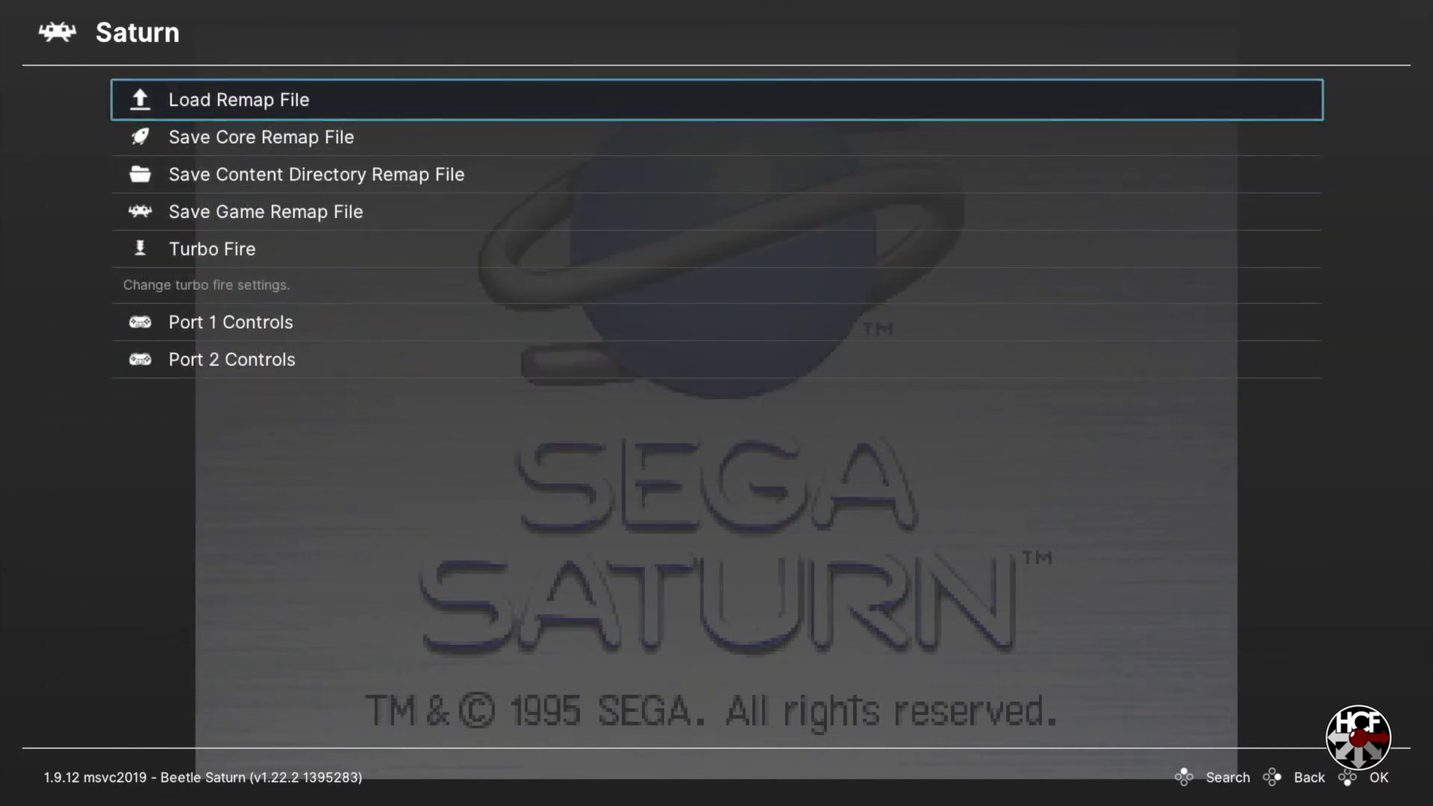
{"action": "key", "text": "Down"}
{"action": "key", "text": "Down"}
{"action": "key", "text": "Down"}
{"action": "key", "text": "Down"}
{"action": "key", "text": "Down"}
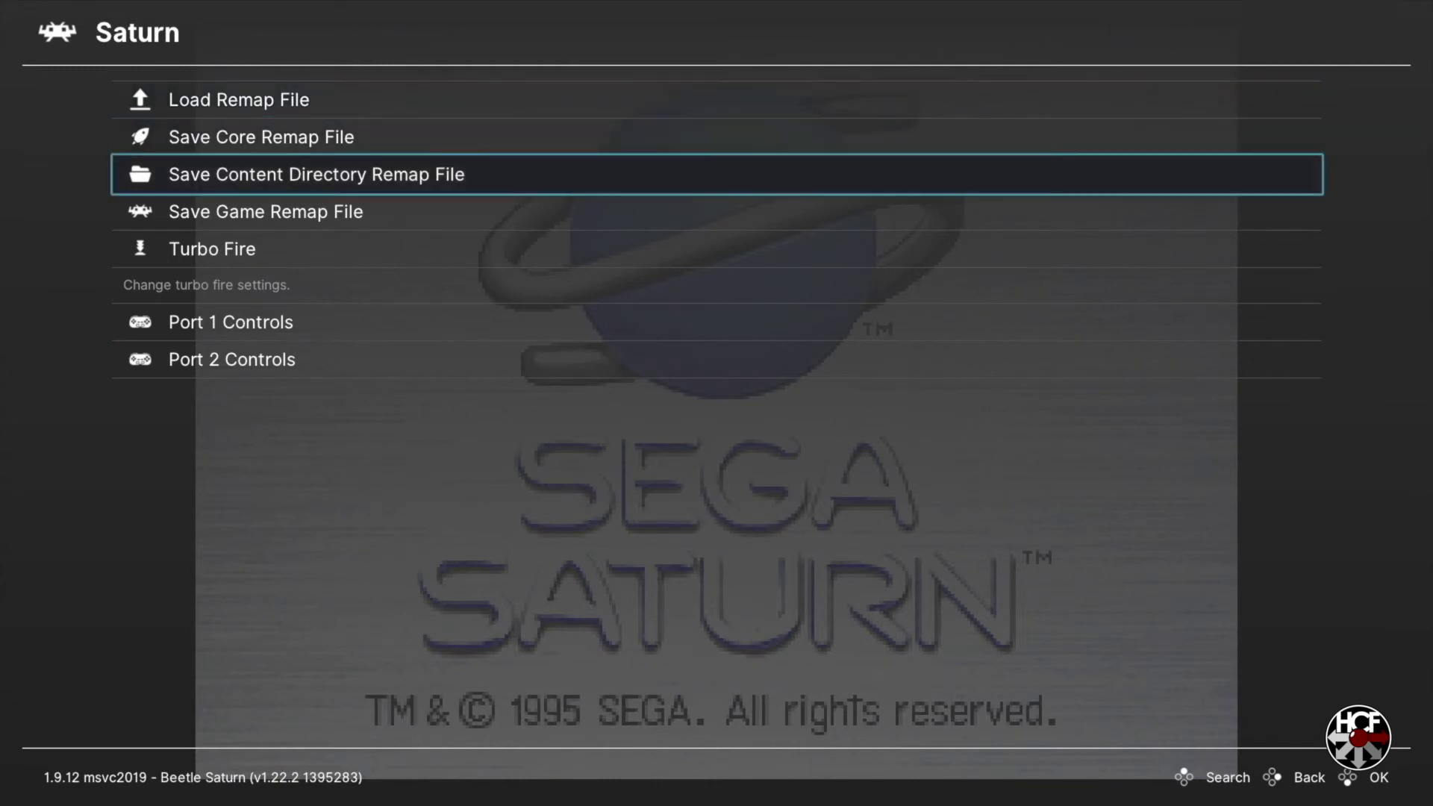
{"action": "key", "text": "Return"}
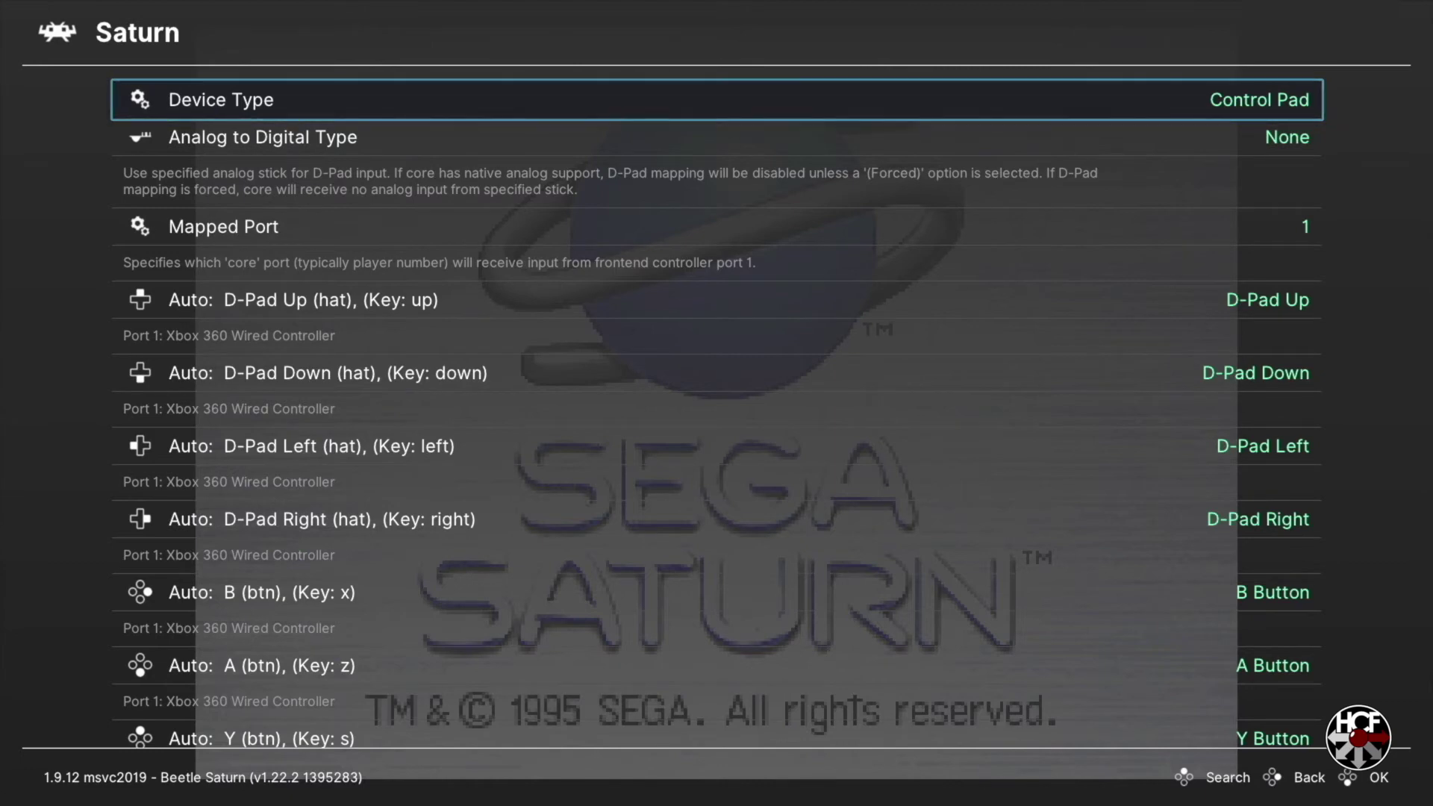
{"action": "key", "text": "BackSpace"}
{"action": "key", "text": "Down"}
{"action": "key", "text": "Return"}
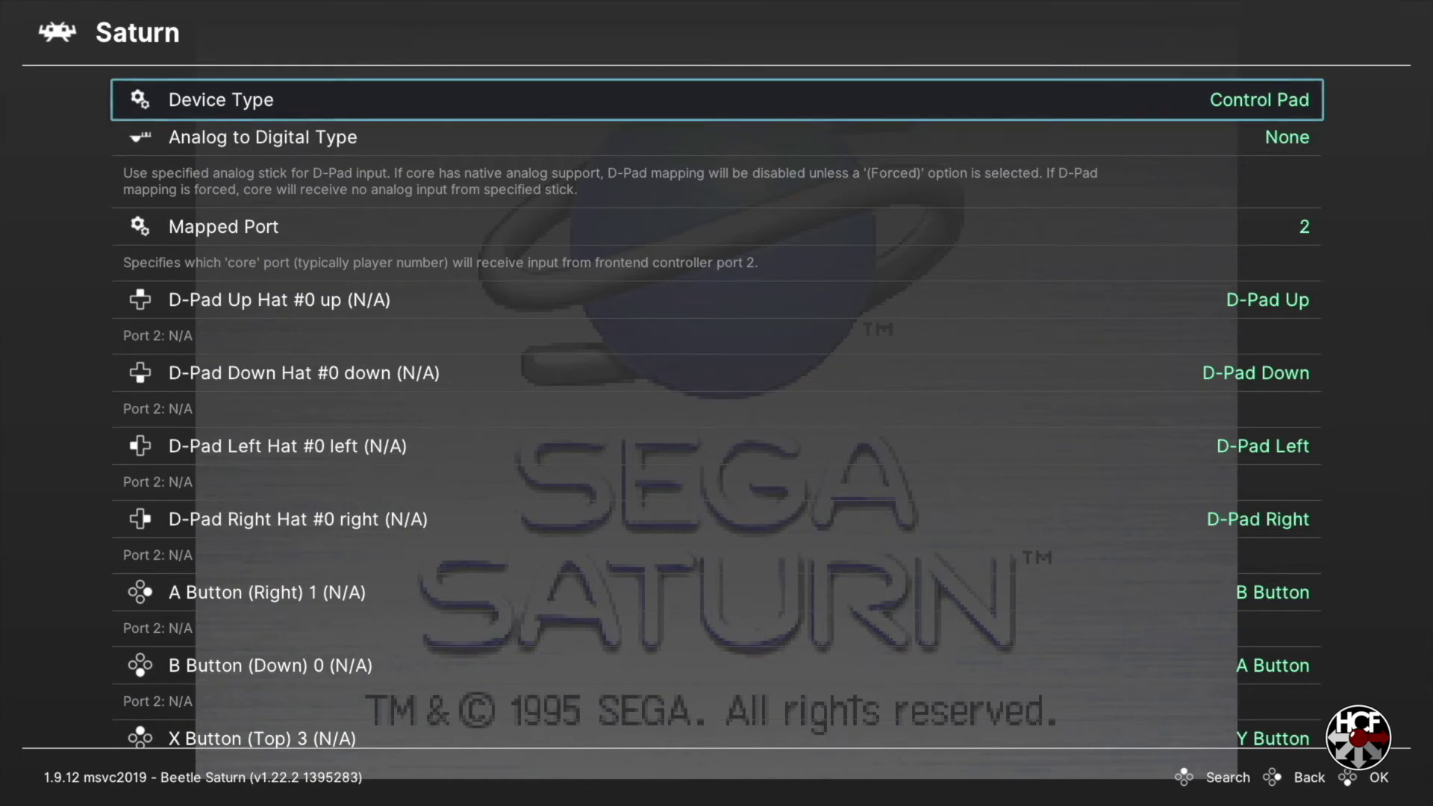
{"action": "key", "text": "BackSpace"}
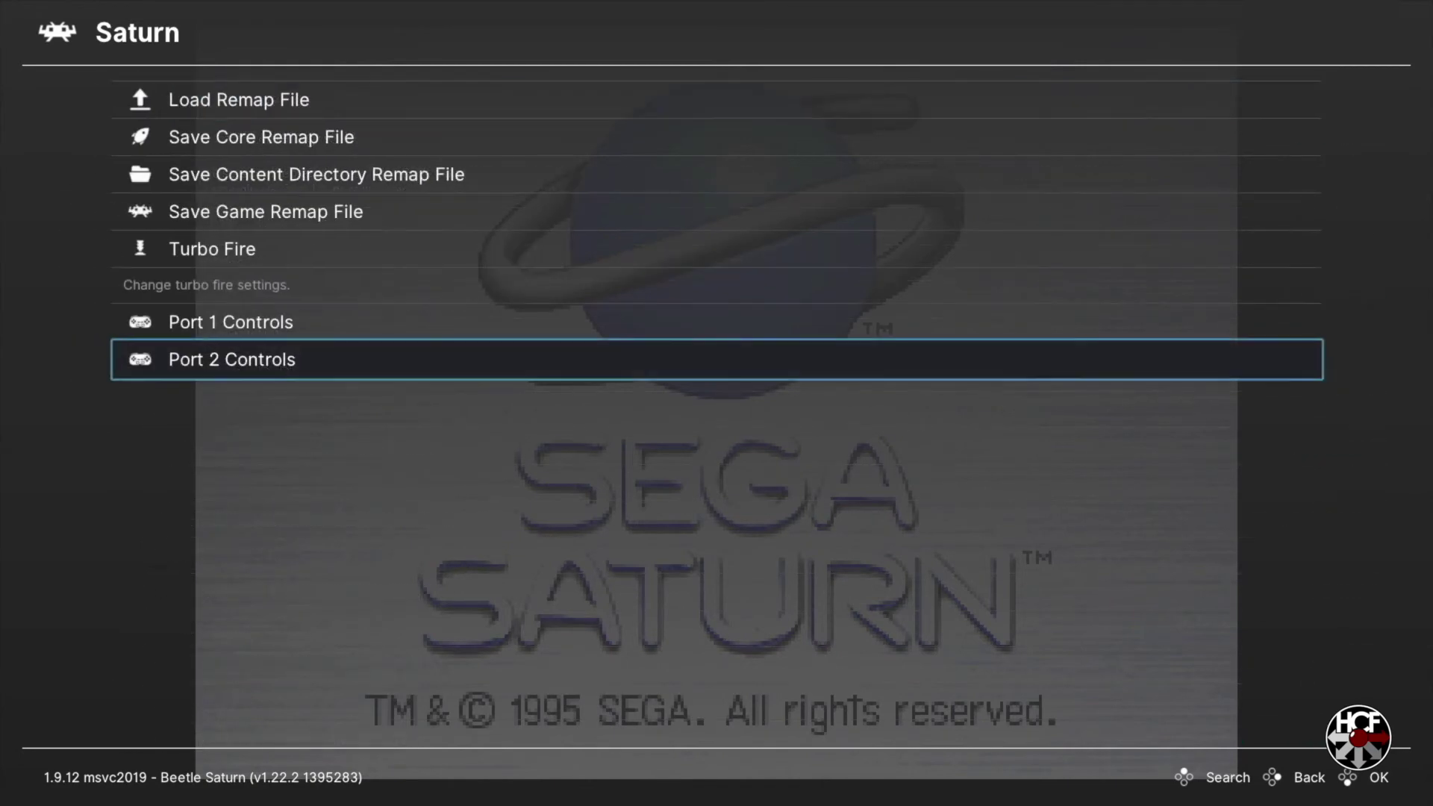
- Save the Port 1 and 2 mappings as a Beetle Saturn core remap file
{"action": "key", "text": "Up"}
{"action": "key", "text": "Up"}
{"action": "key", "text": "Up"}
{"action": "key", "text": "Up"}
{"action": "key", "text": "Up"}
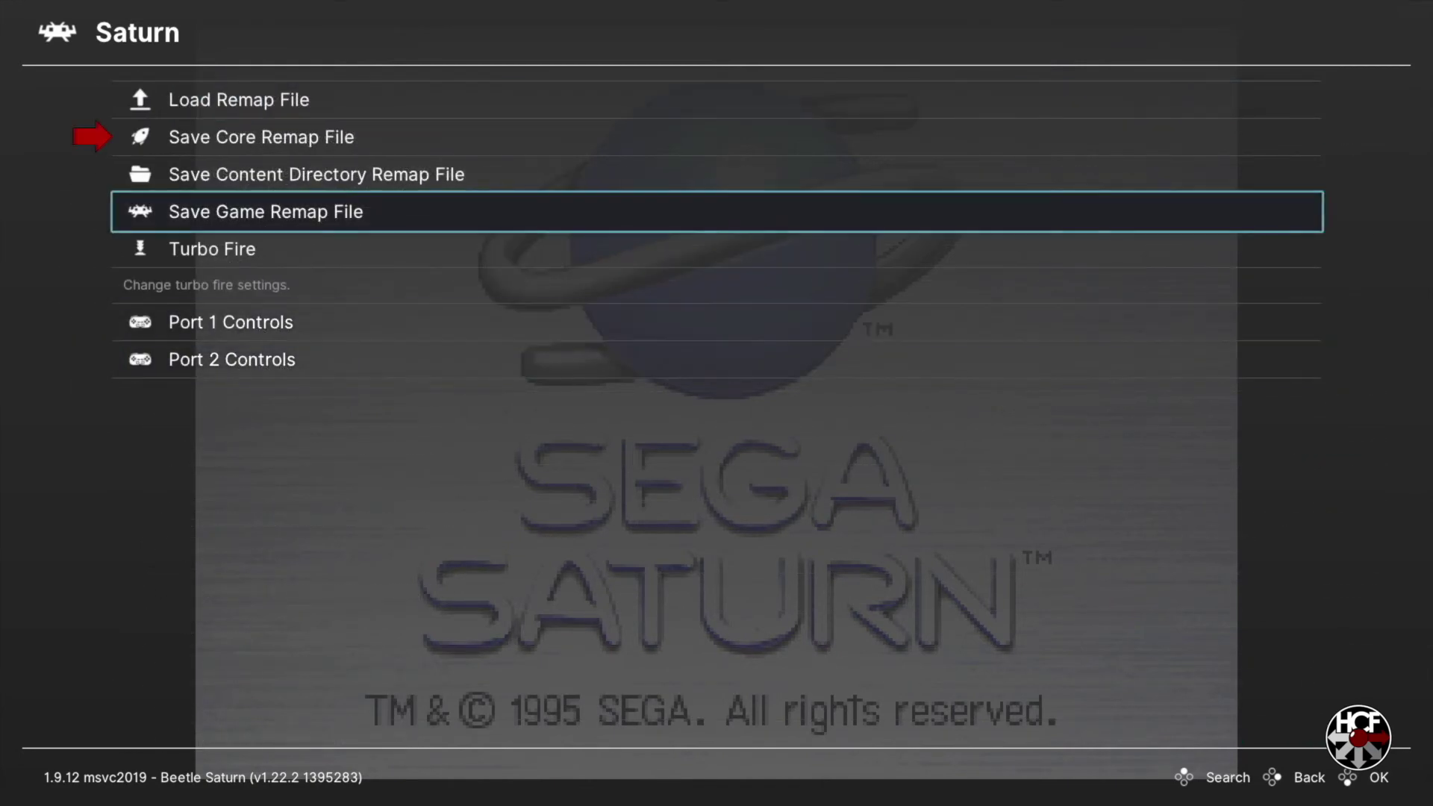
{"action": "key", "text": "Return"}
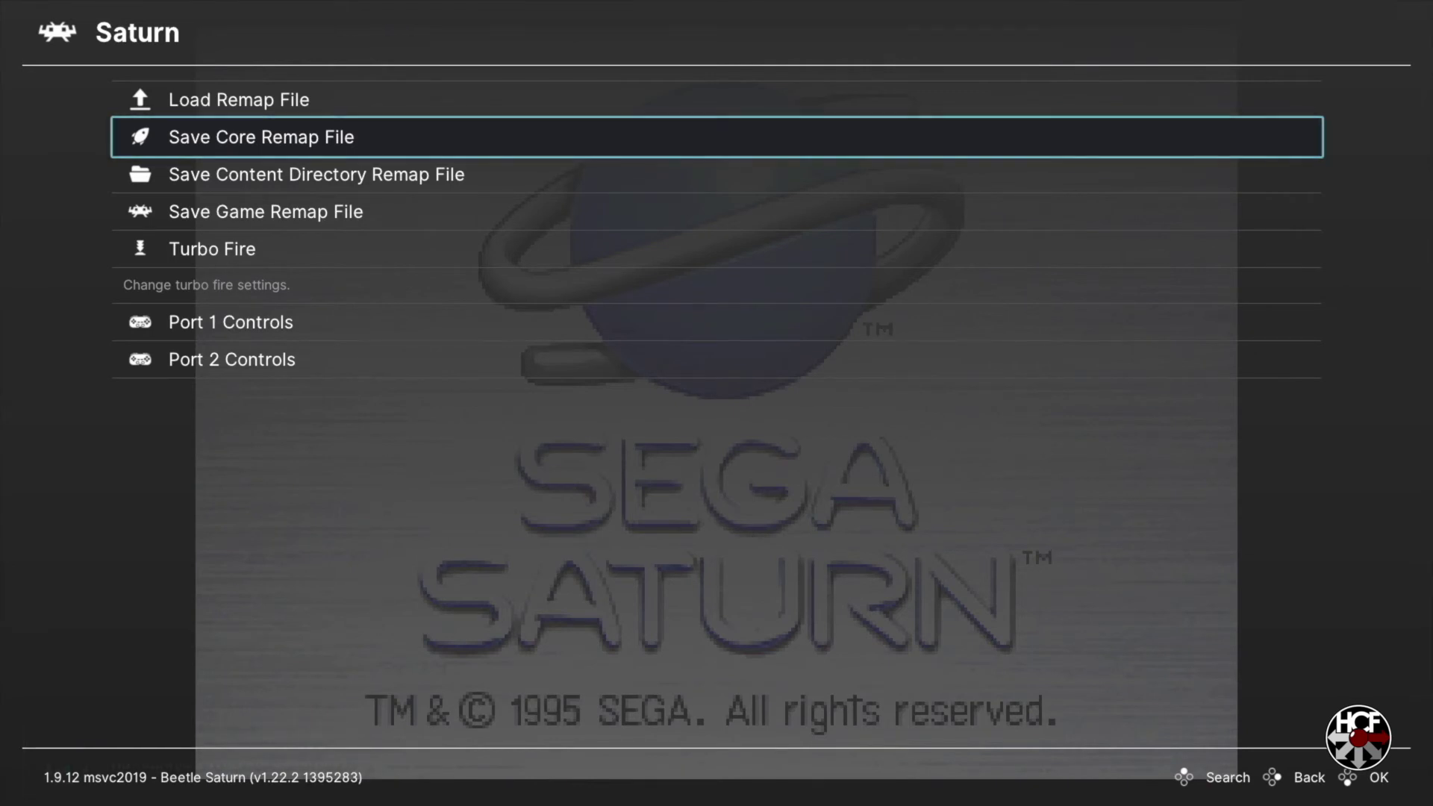
{"action": "key", "text": "BackSpace"}
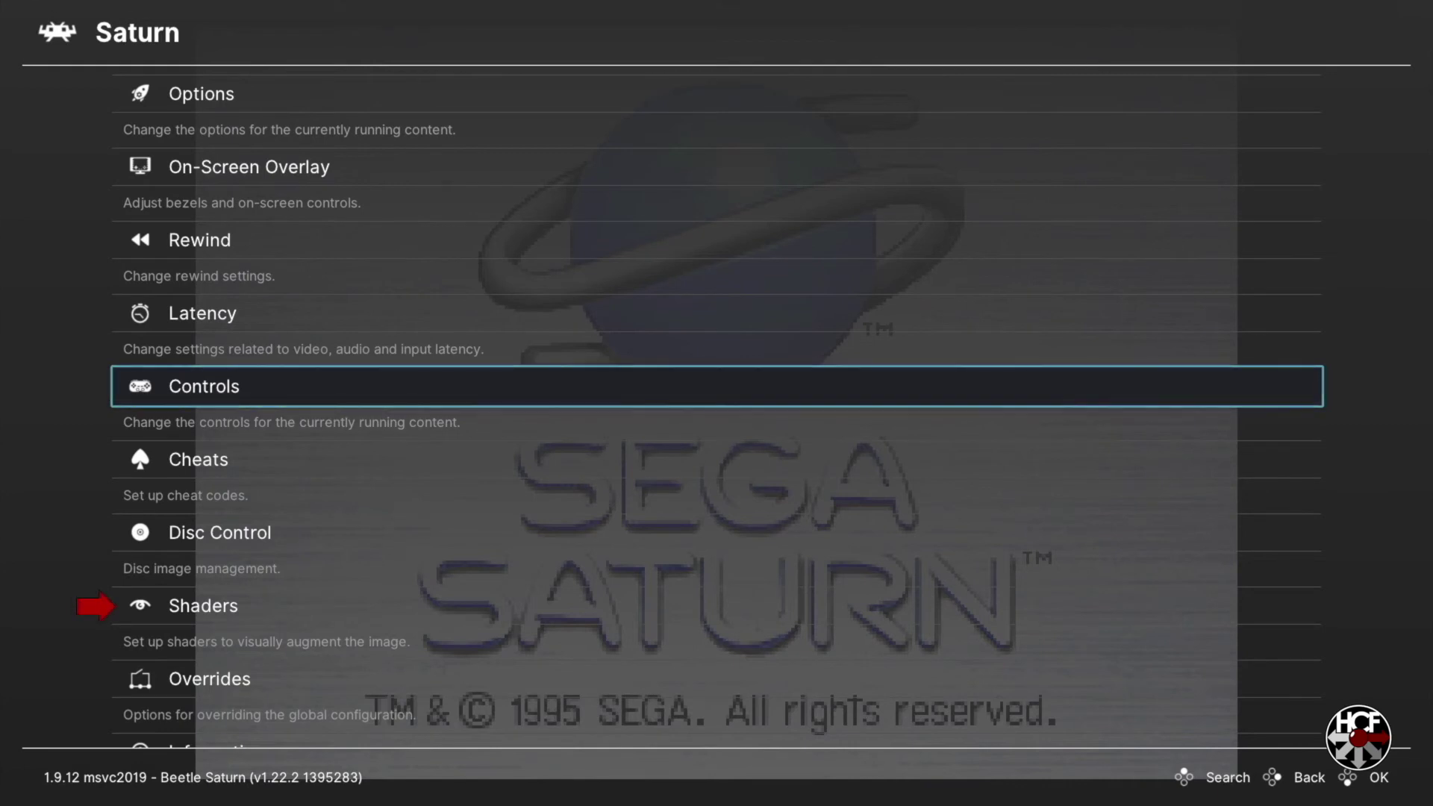
- Turn on Video Shaders in the Quick Menu's Shaders settings
{"action": "key", "text": "Down"}
{"action": "key", "text": "Down"}
{"action": "key", "text": "Down"}
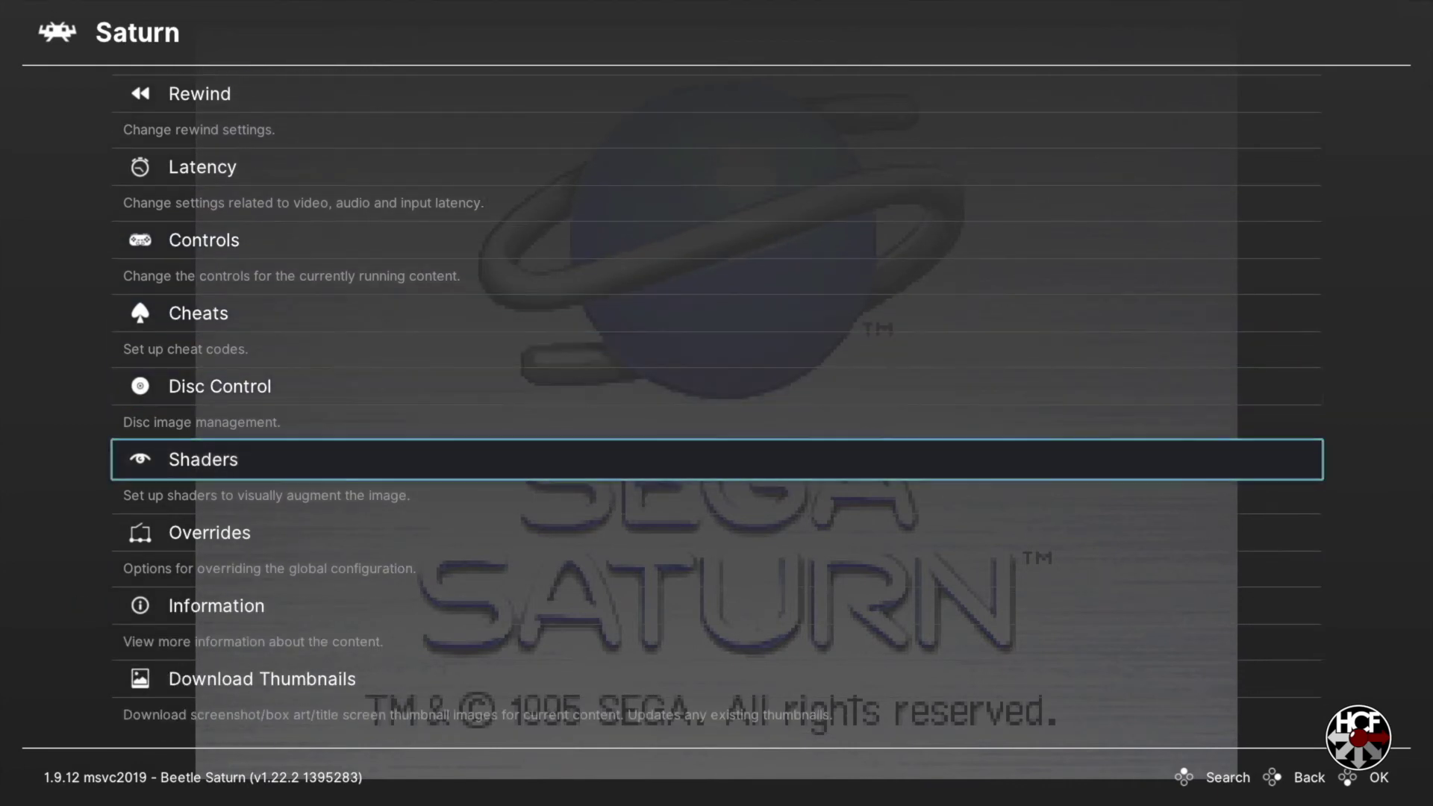
{"action": "key", "text": "Return"}
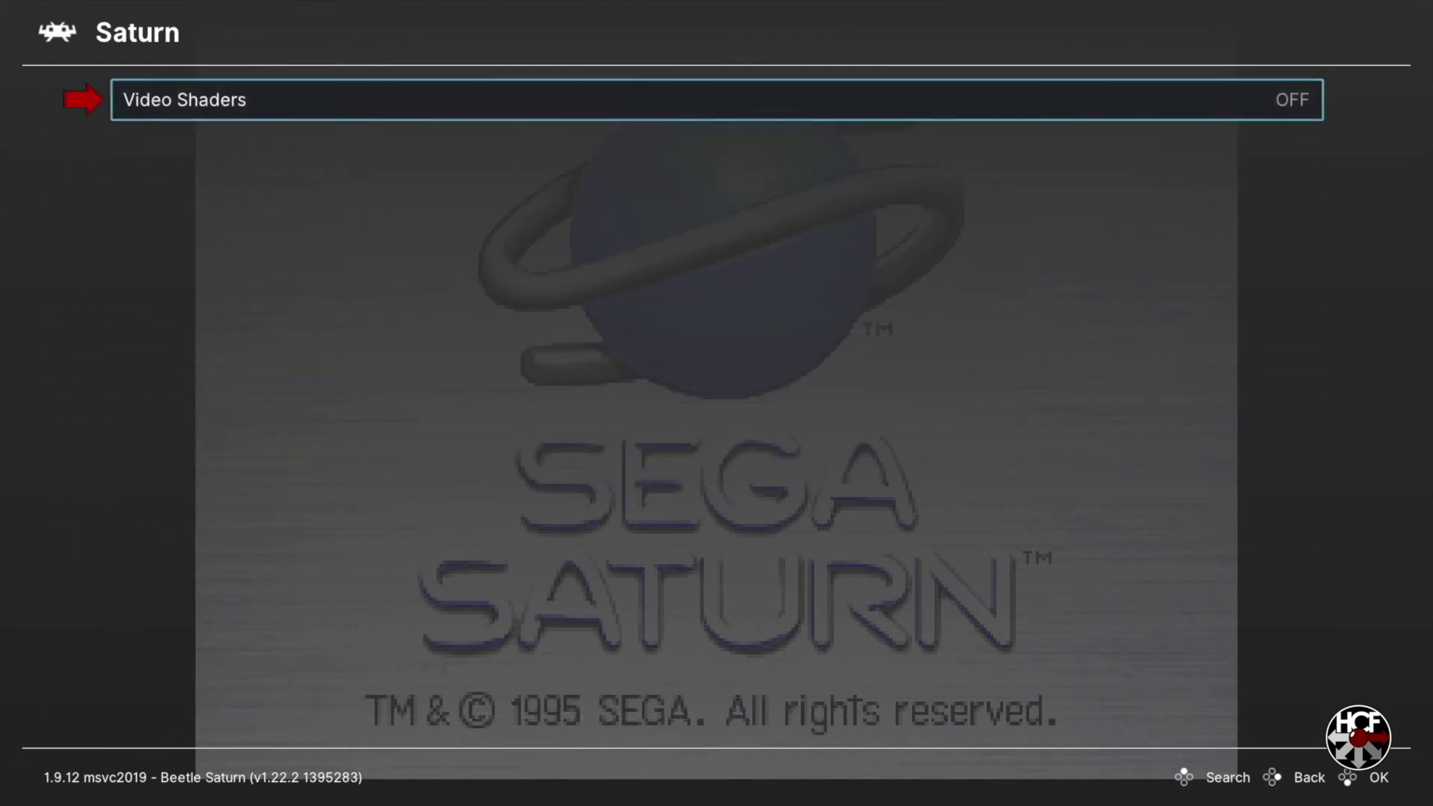
{"action": "key", "text": "Return"}
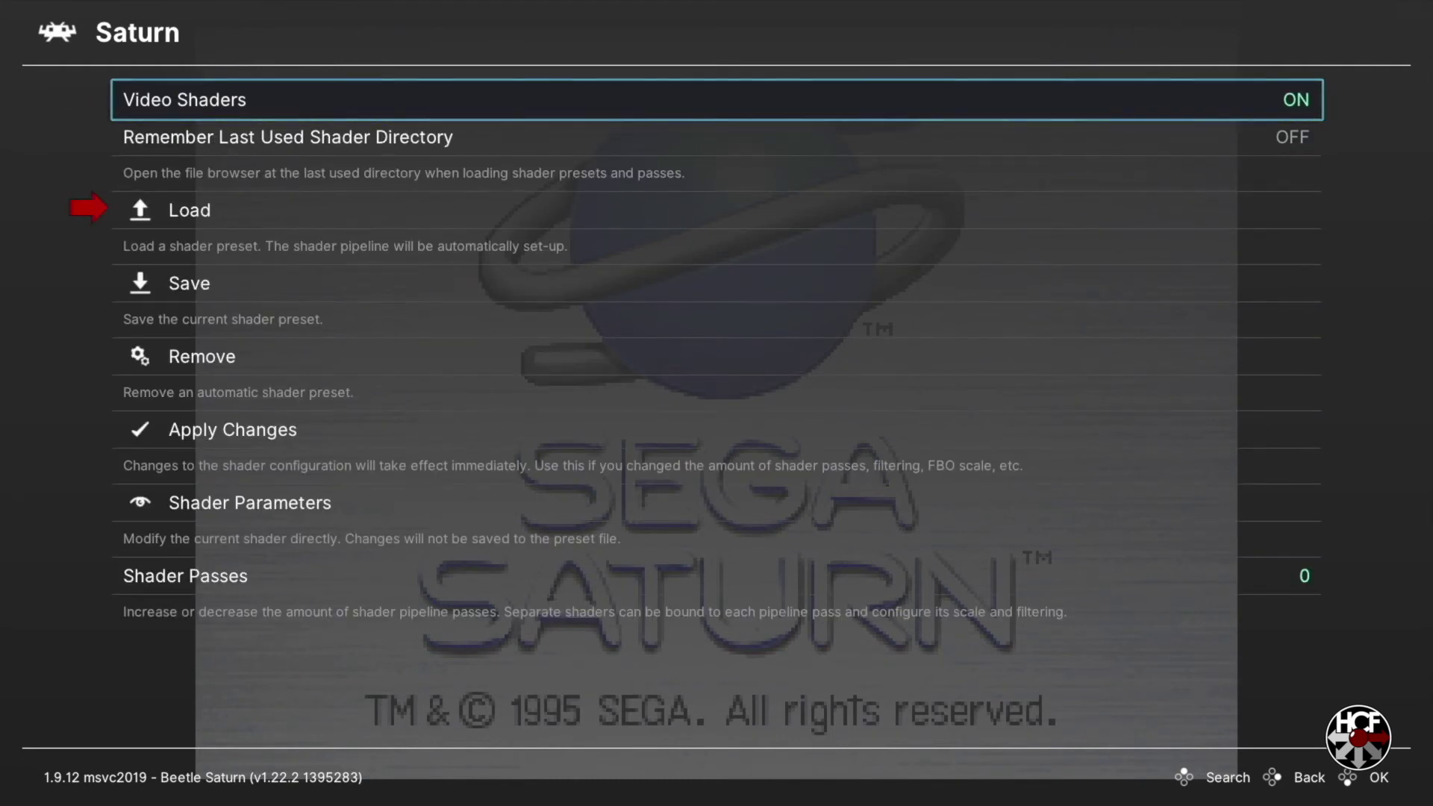
- Load the crt-geom.slangp preset from shaders_slang/crt as the game's shader
{"action": "key", "text": "Down"}
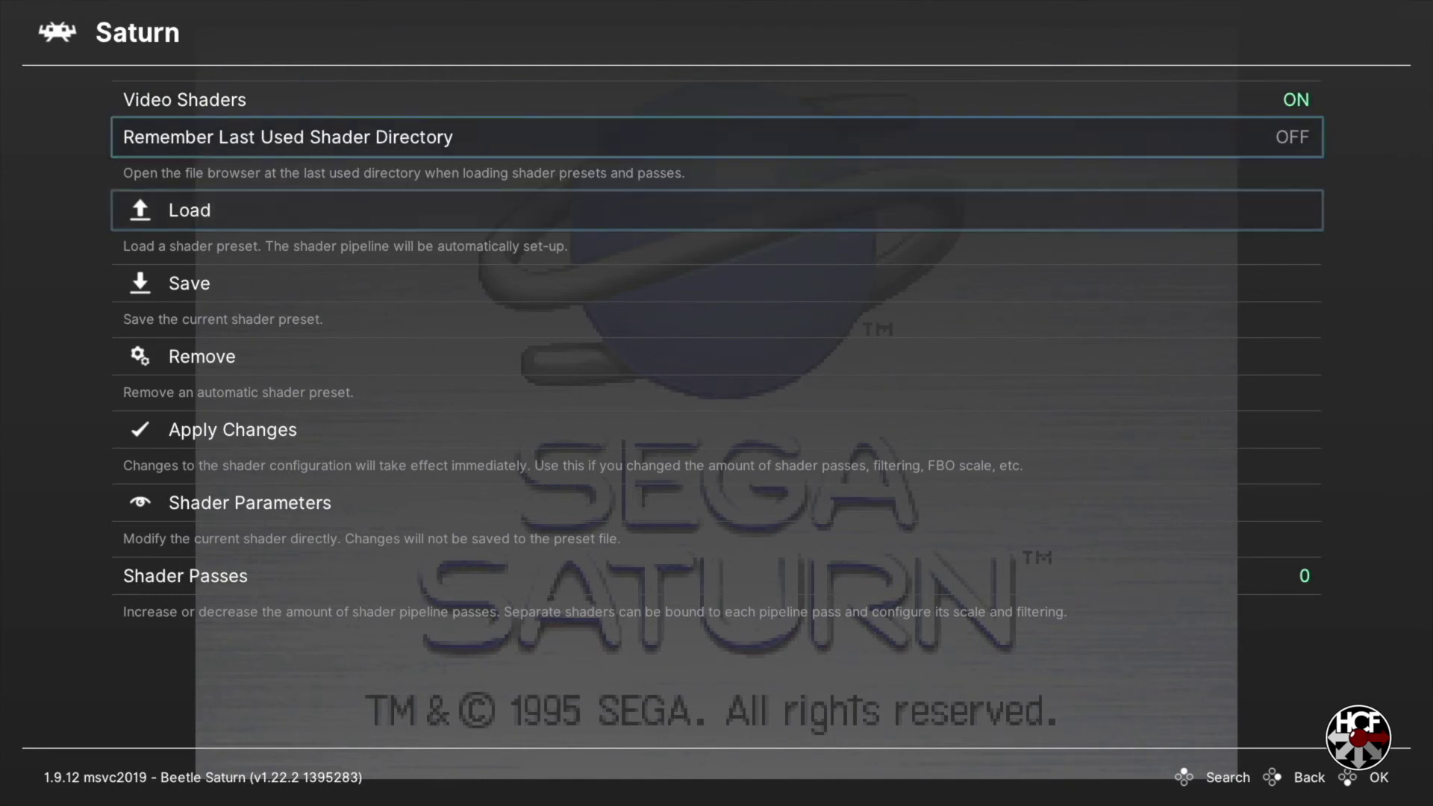
{"action": "key", "text": "Return"}
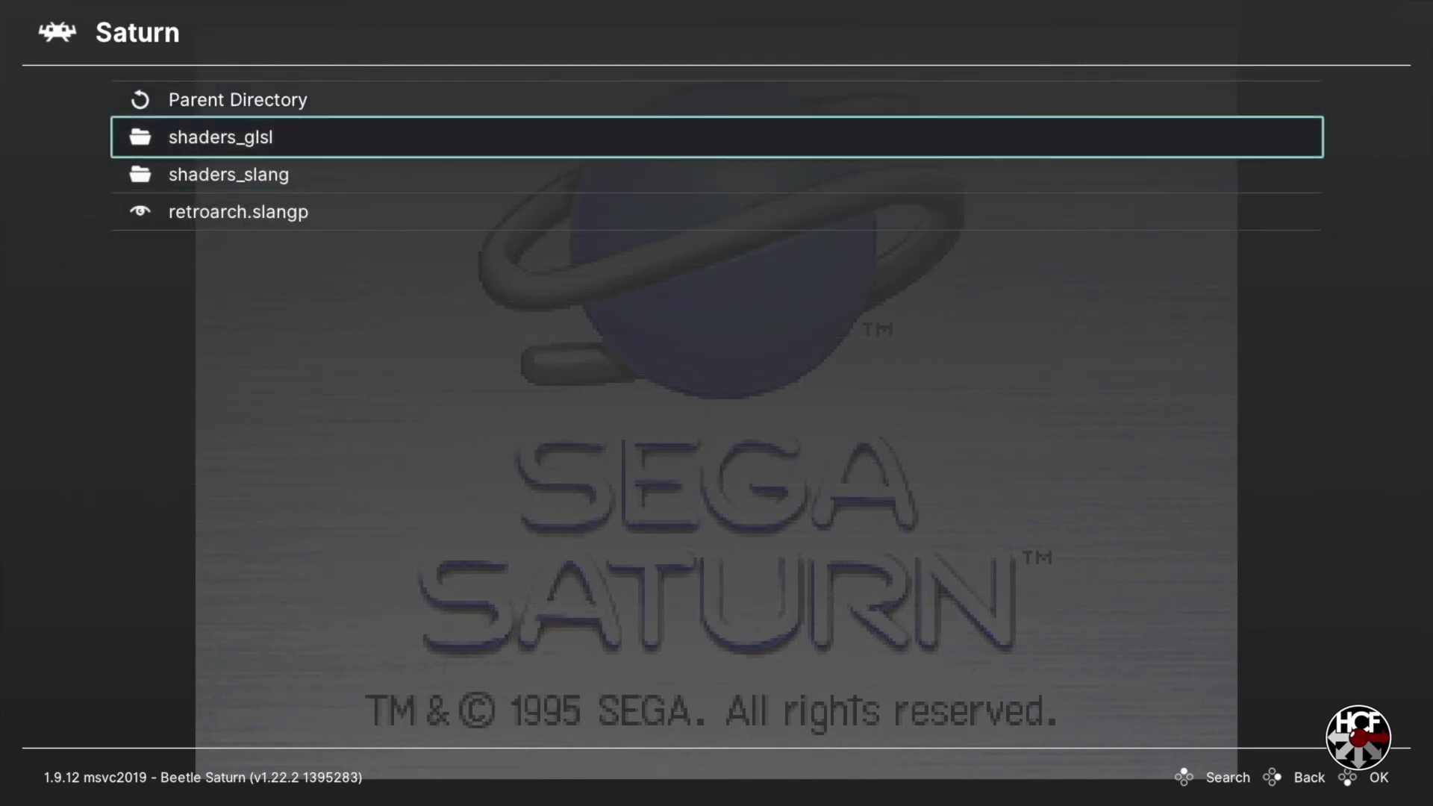
{"action": "key", "text": "Down"}
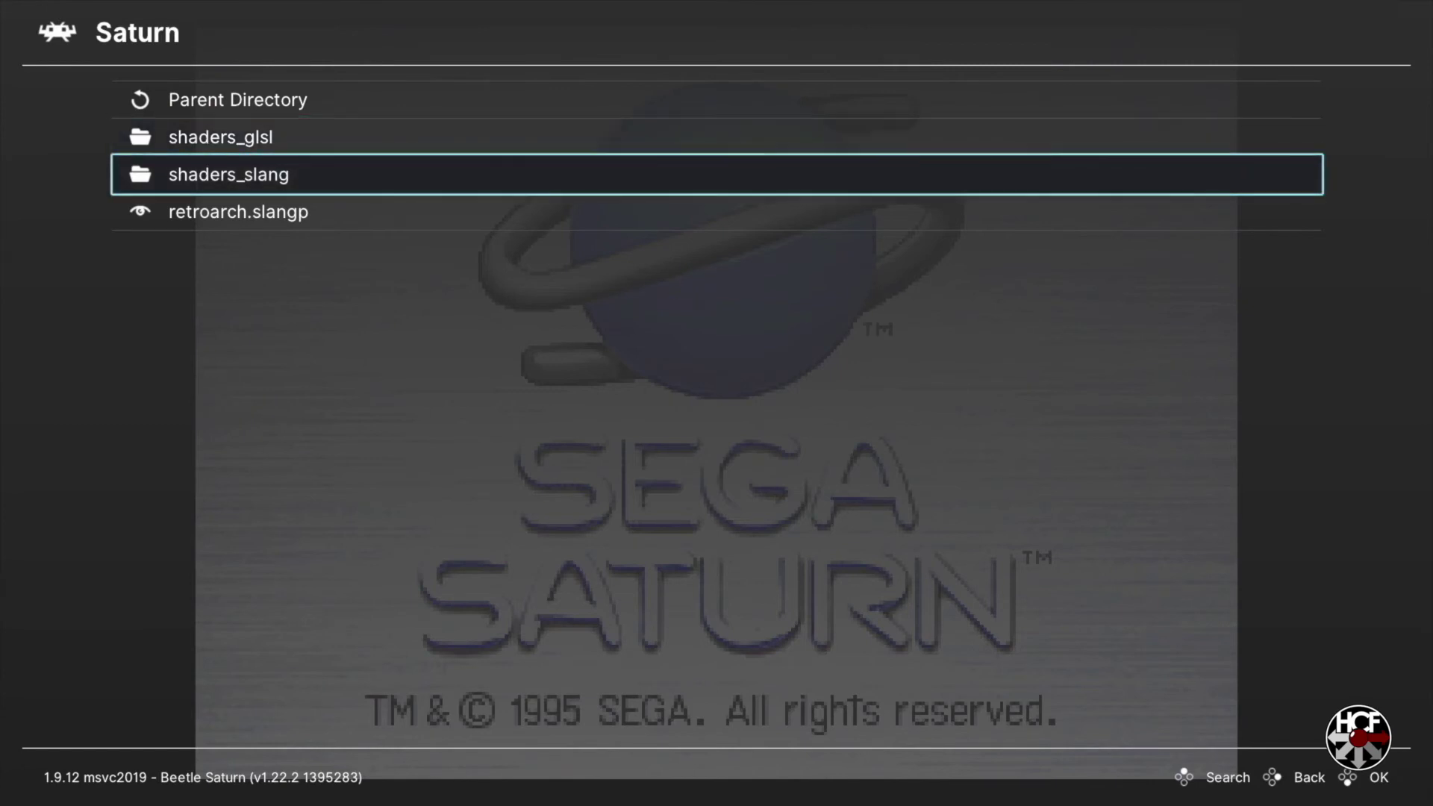
{"action": "key", "text": "Return"}
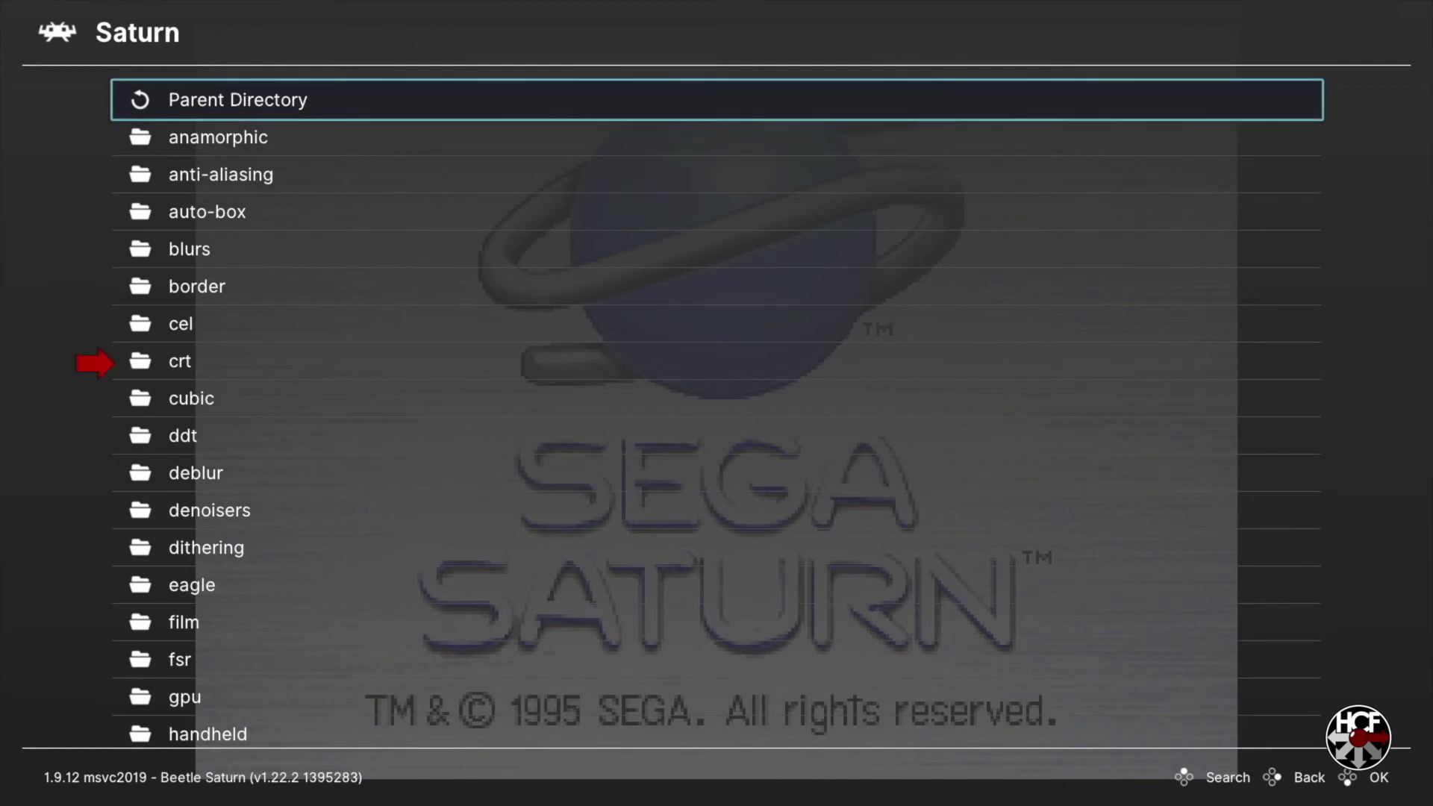
{"action": "key", "text": "Down"}
{"action": "key", "text": "Down"}
{"action": "key", "text": "Down"}
{"action": "key", "text": "Down"}
{"action": "key", "text": "Down"}
{"action": "key", "text": "Down"}
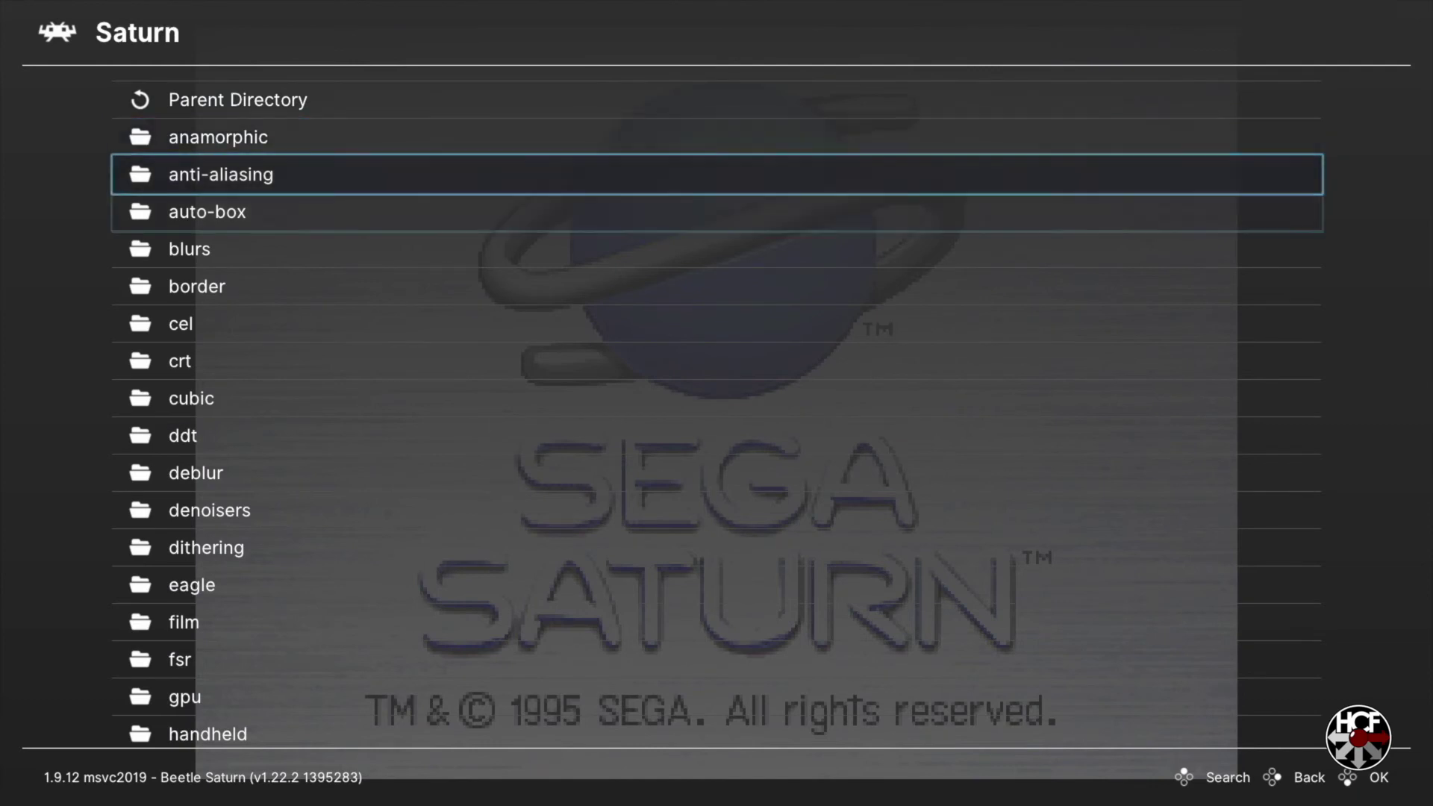
{"action": "key", "text": "Return"}
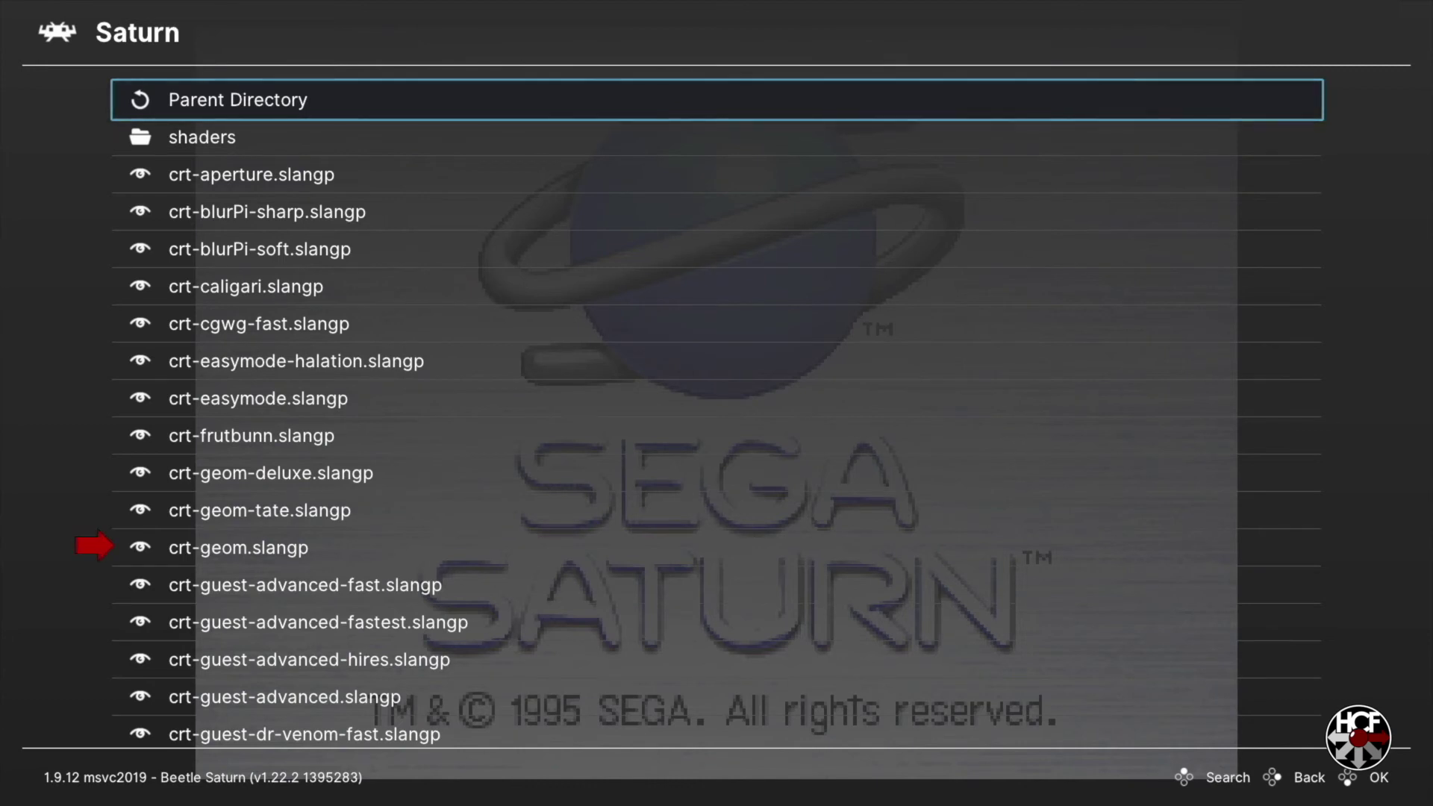
{"action": "key", "text": "Down"}
{"action": "key", "text": "Down"}
{"action": "key", "text": "Down"}
{"action": "key", "text": "Down"}
{"action": "key", "text": "Down"}
{"action": "key", "text": "Down"}
{"action": "key", "text": "Down"}
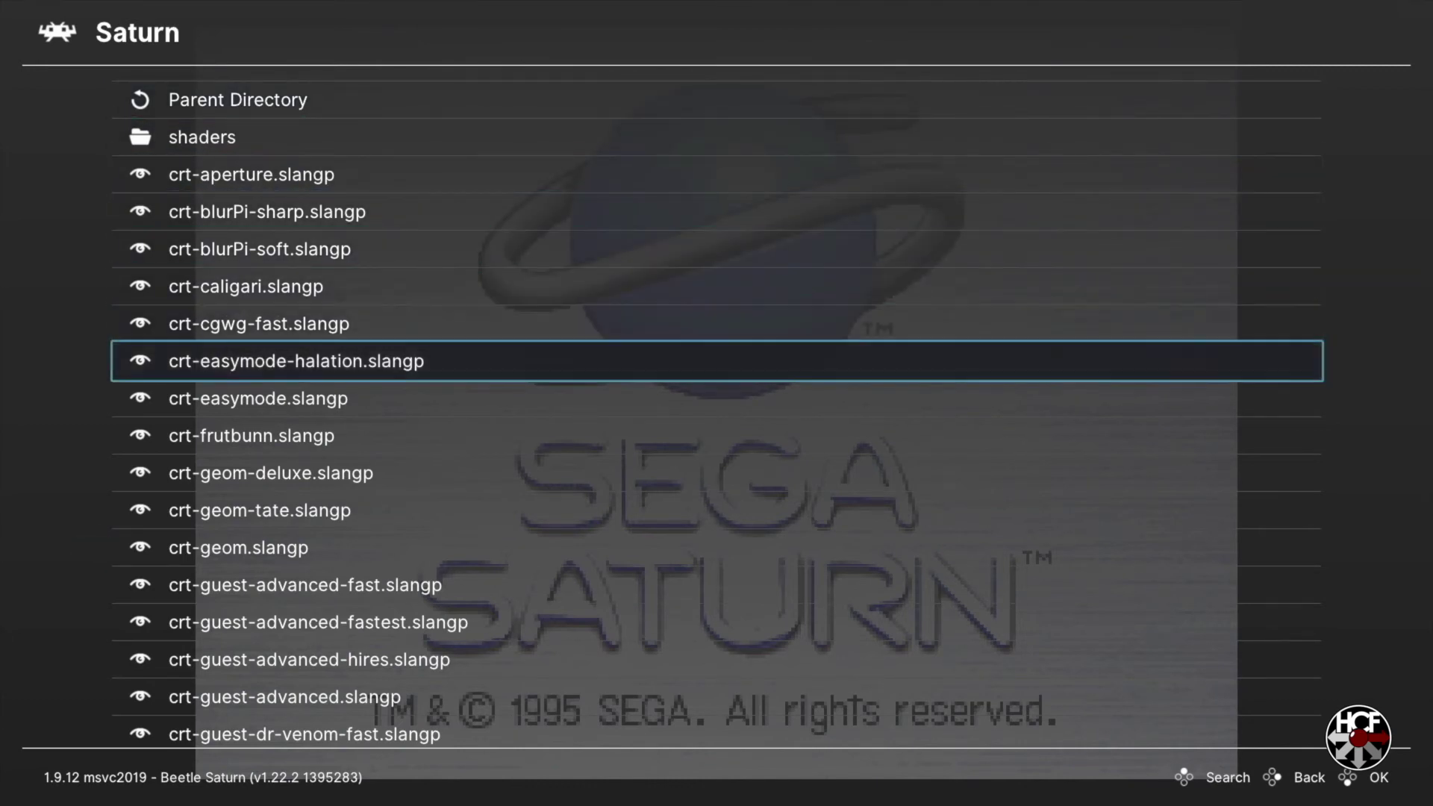
{"action": "key", "text": "Down"}
{"action": "key", "text": "Down"}
{"action": "key", "text": "Down"}
{"action": "key", "text": "Down"}
{"action": "key", "text": "Down"}
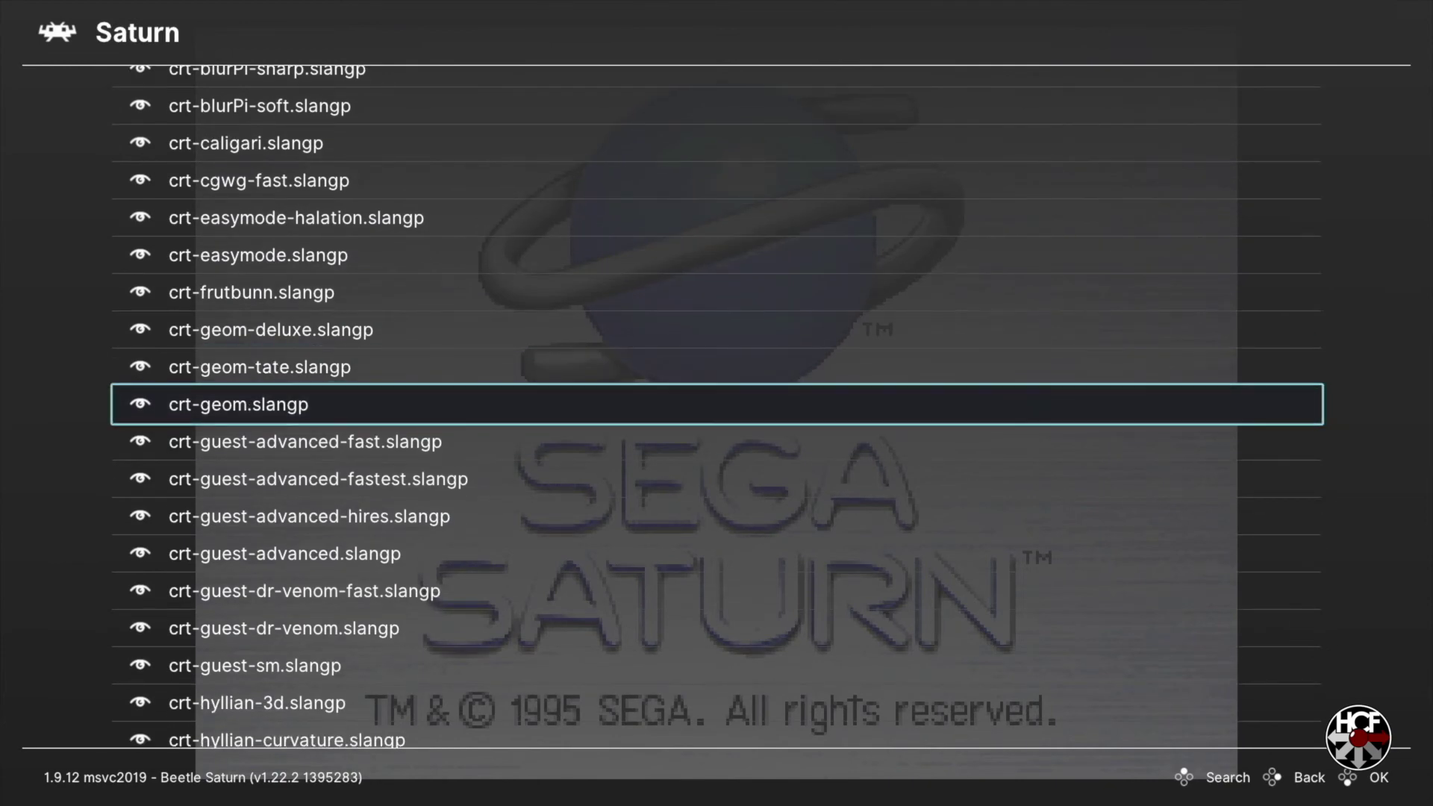
{"action": "key", "text": "Return"}
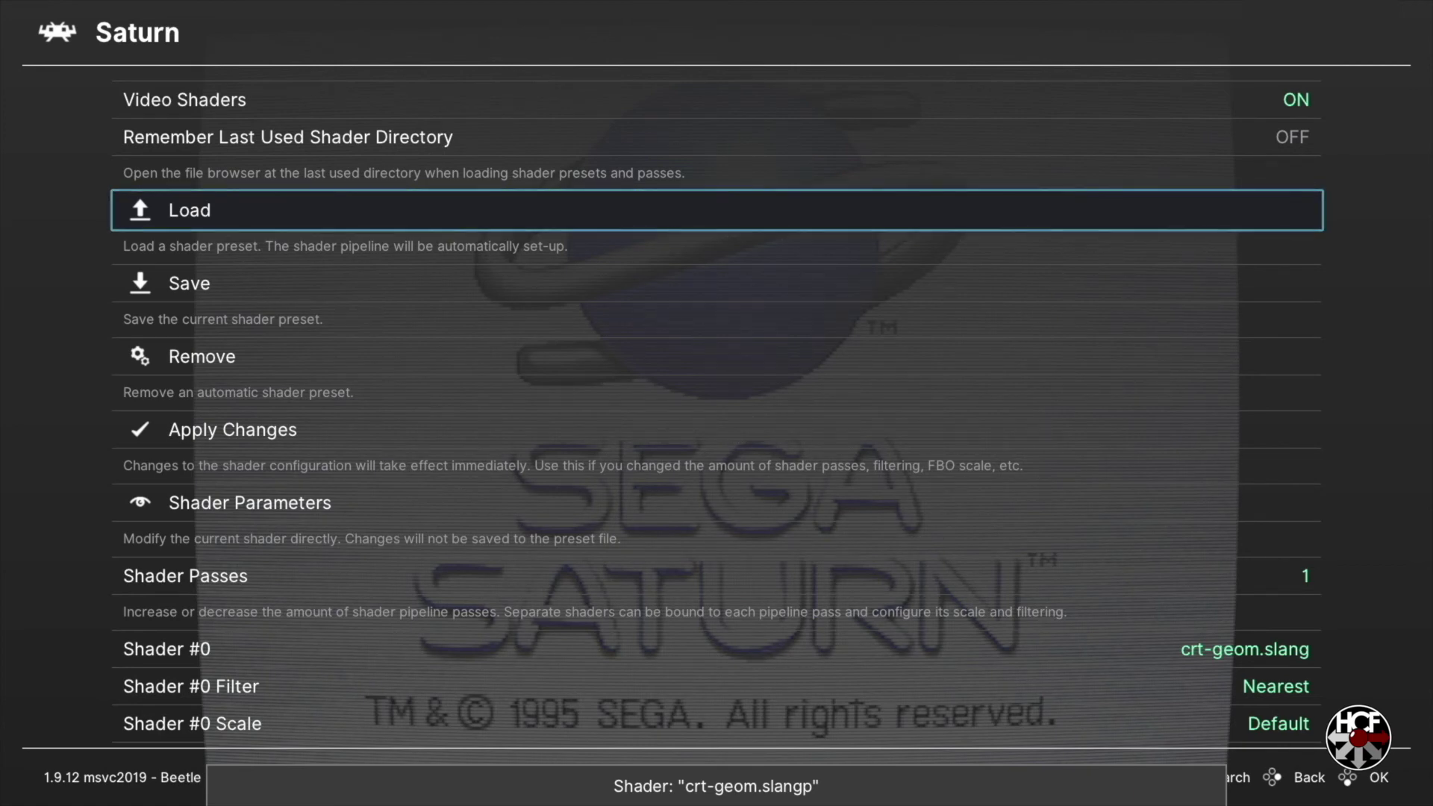
{"action": "key", "text": "BackSpace"}
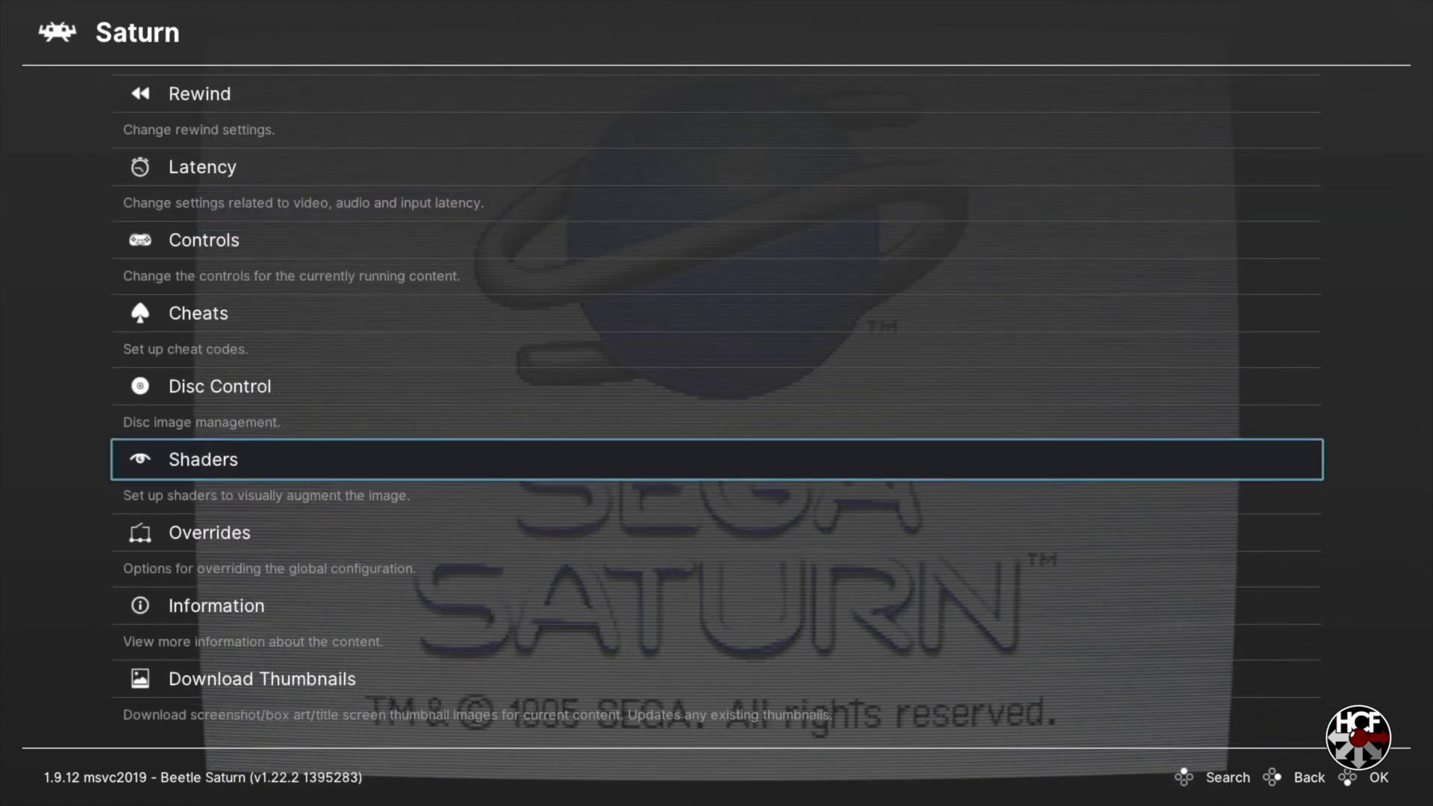
{"action": "key", "text": "BackSpace"}
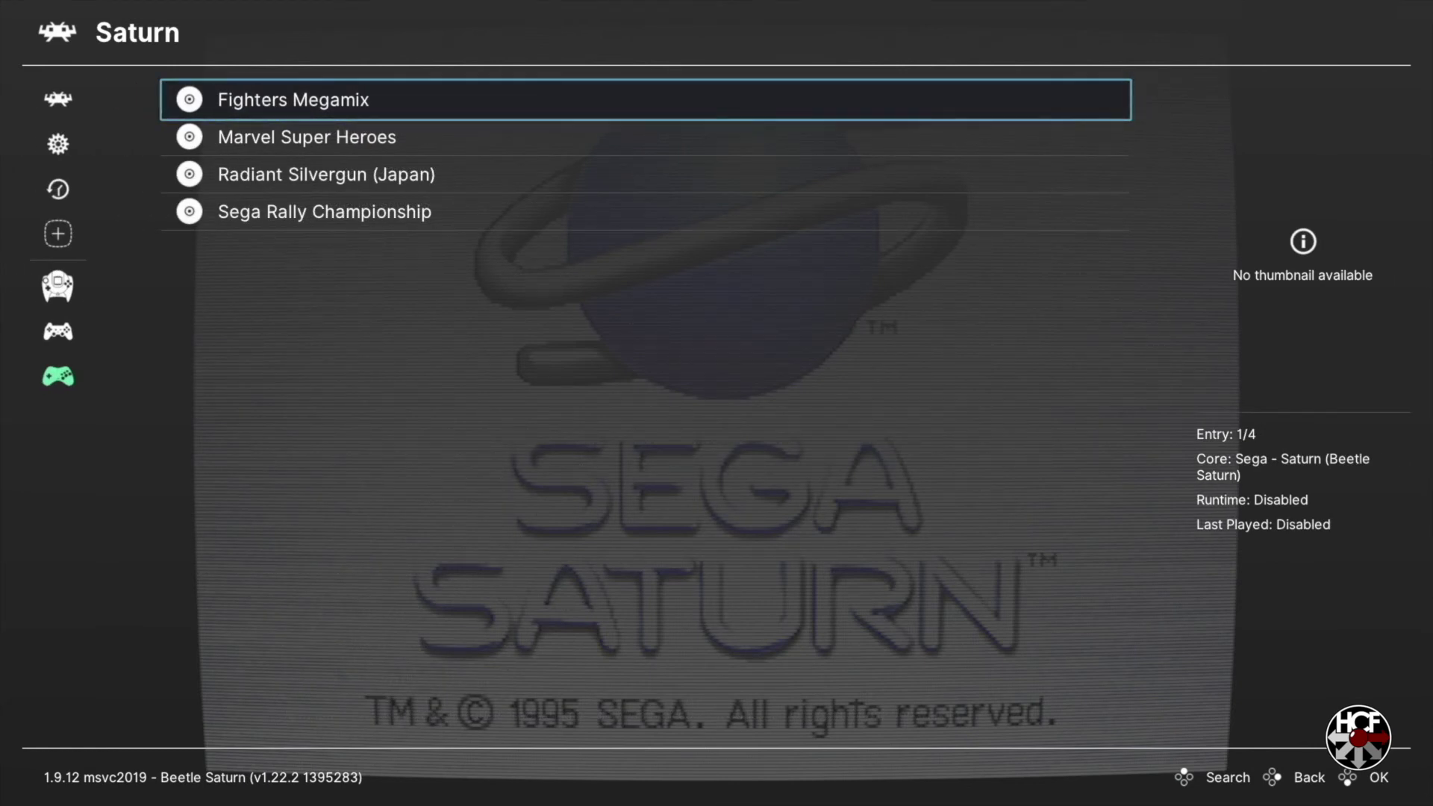
{"action": "key", "text": "Return"}
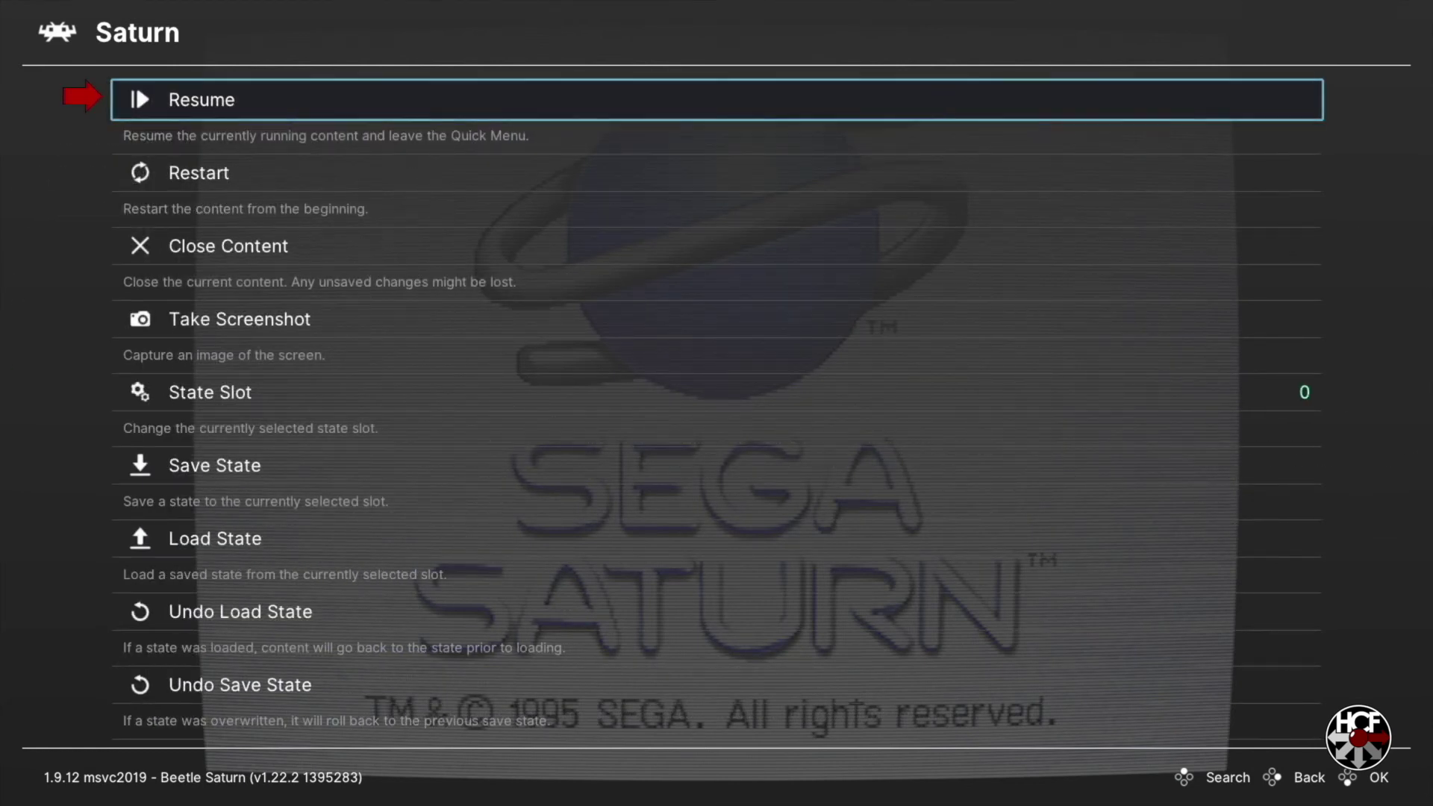
{"action": "key", "text": "Return"}
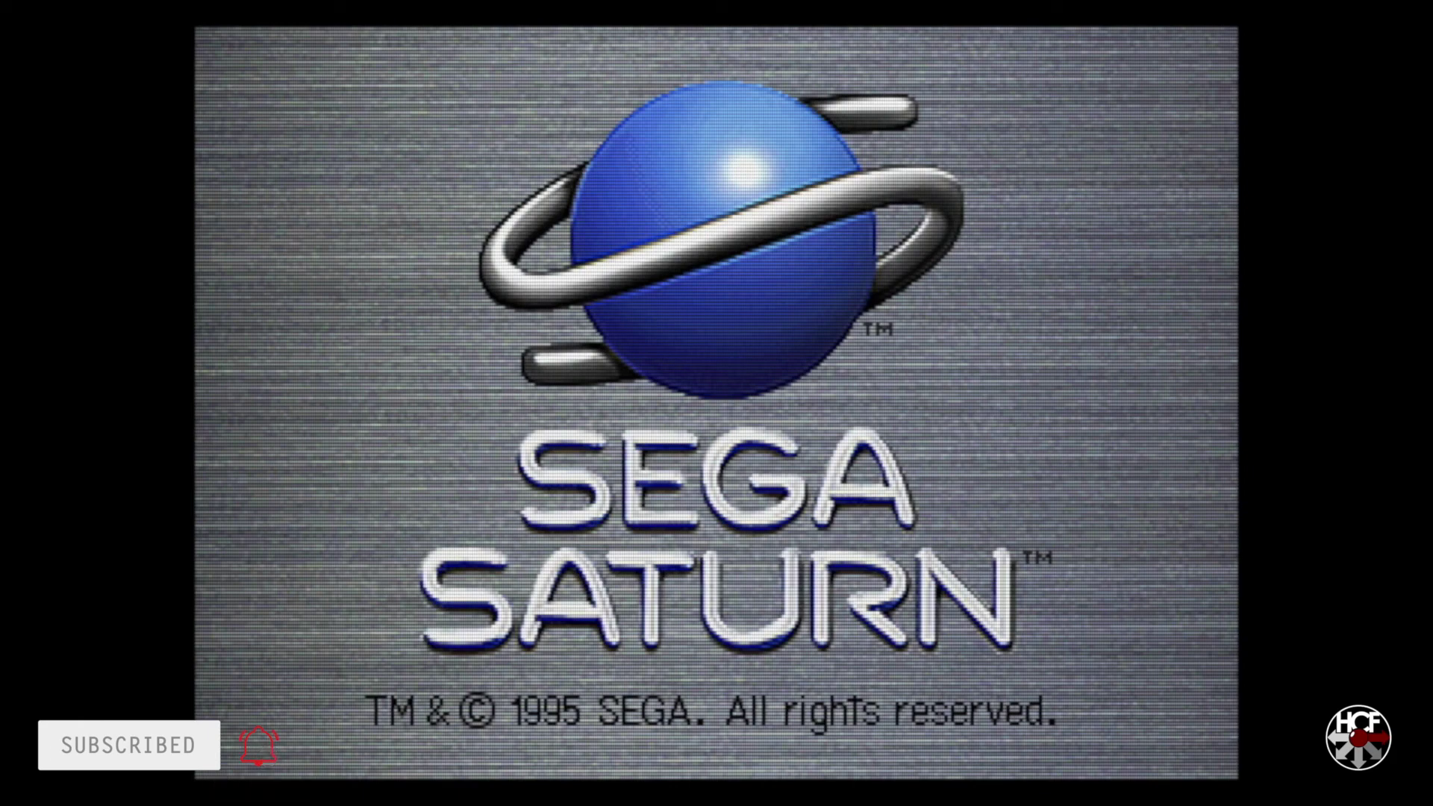
{"action": "key", "text": "F1"}
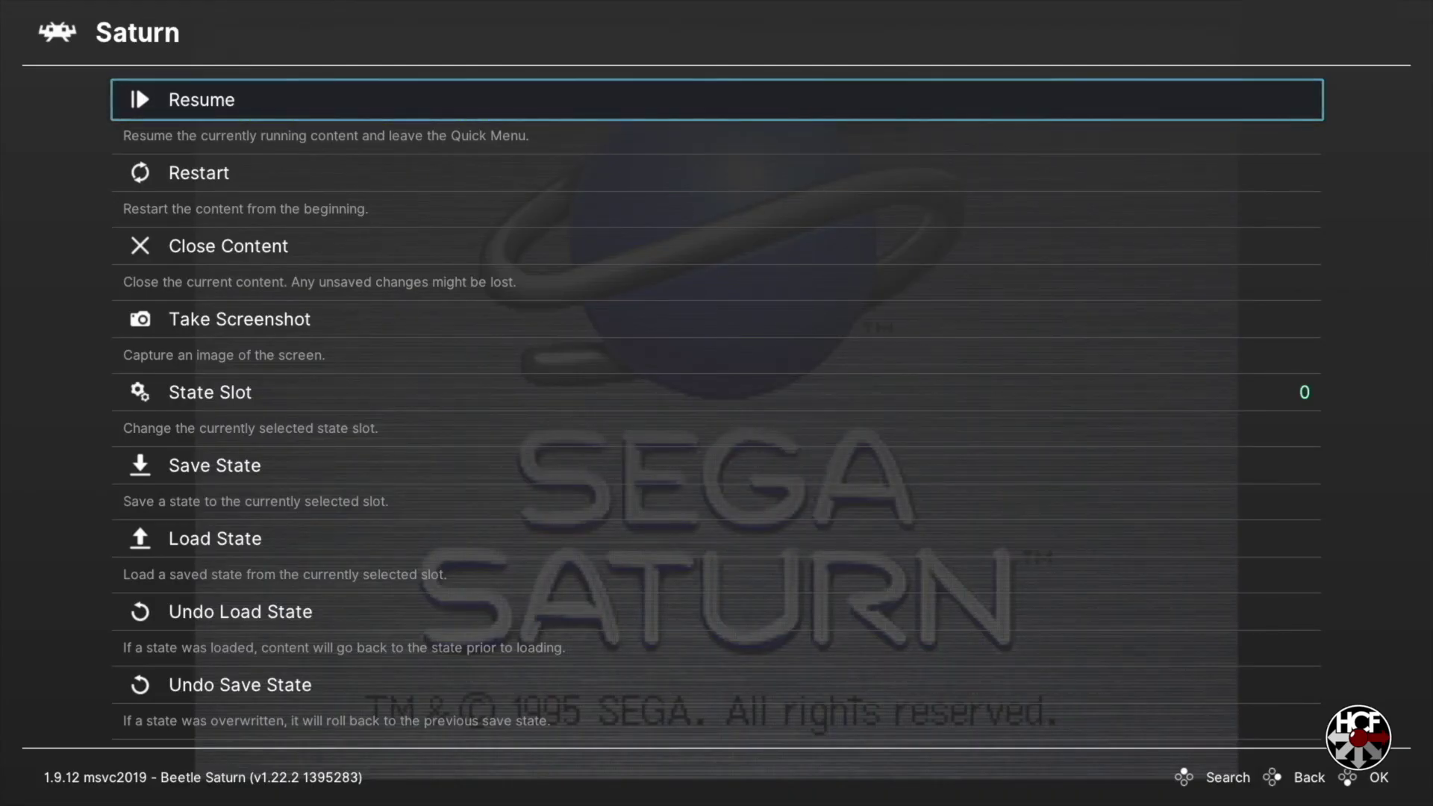
- Re-save Beetle Saturn options as content directory options (Saturn.opt) and return to the playlist
{"action": "key", "text": "Down"}
{"action": "key", "text": "Down"}
{"action": "key", "text": "Down"}
{"action": "key", "text": "Down"}
{"action": "key", "text": "Down"}
{"action": "key", "text": "Down"}
{"action": "key", "text": "Down"}
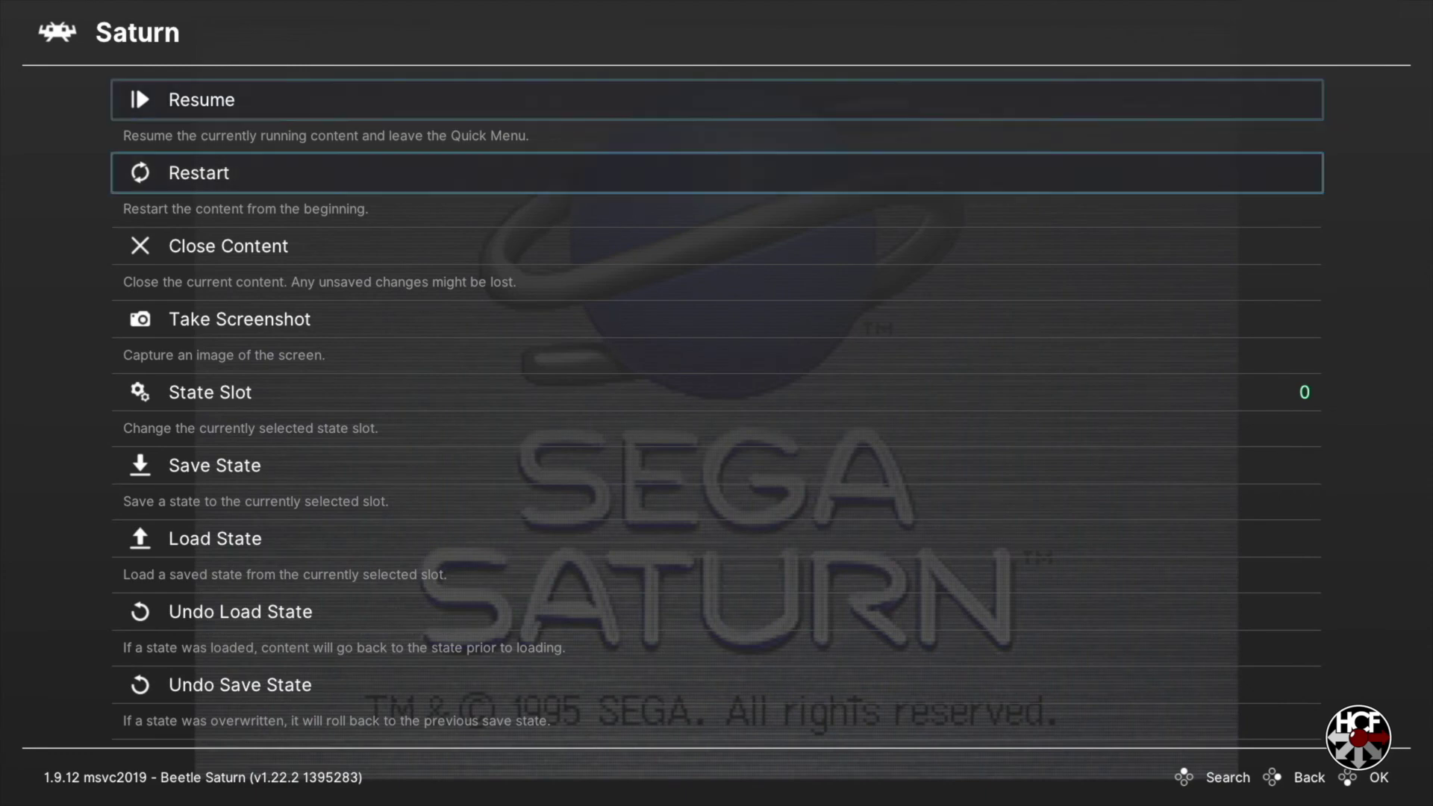
{"action": "key", "text": "Down"}
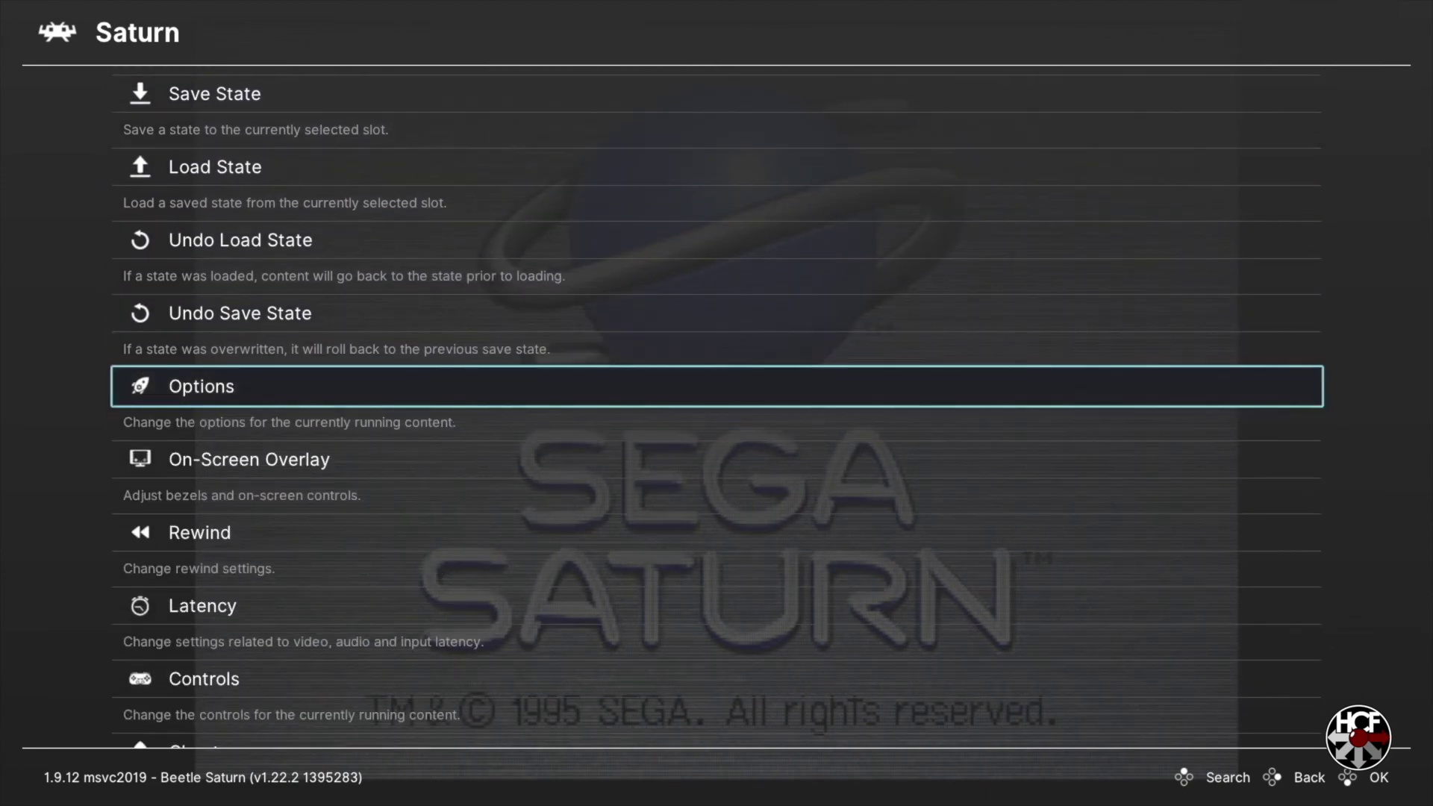
{"action": "key", "text": "Return"}
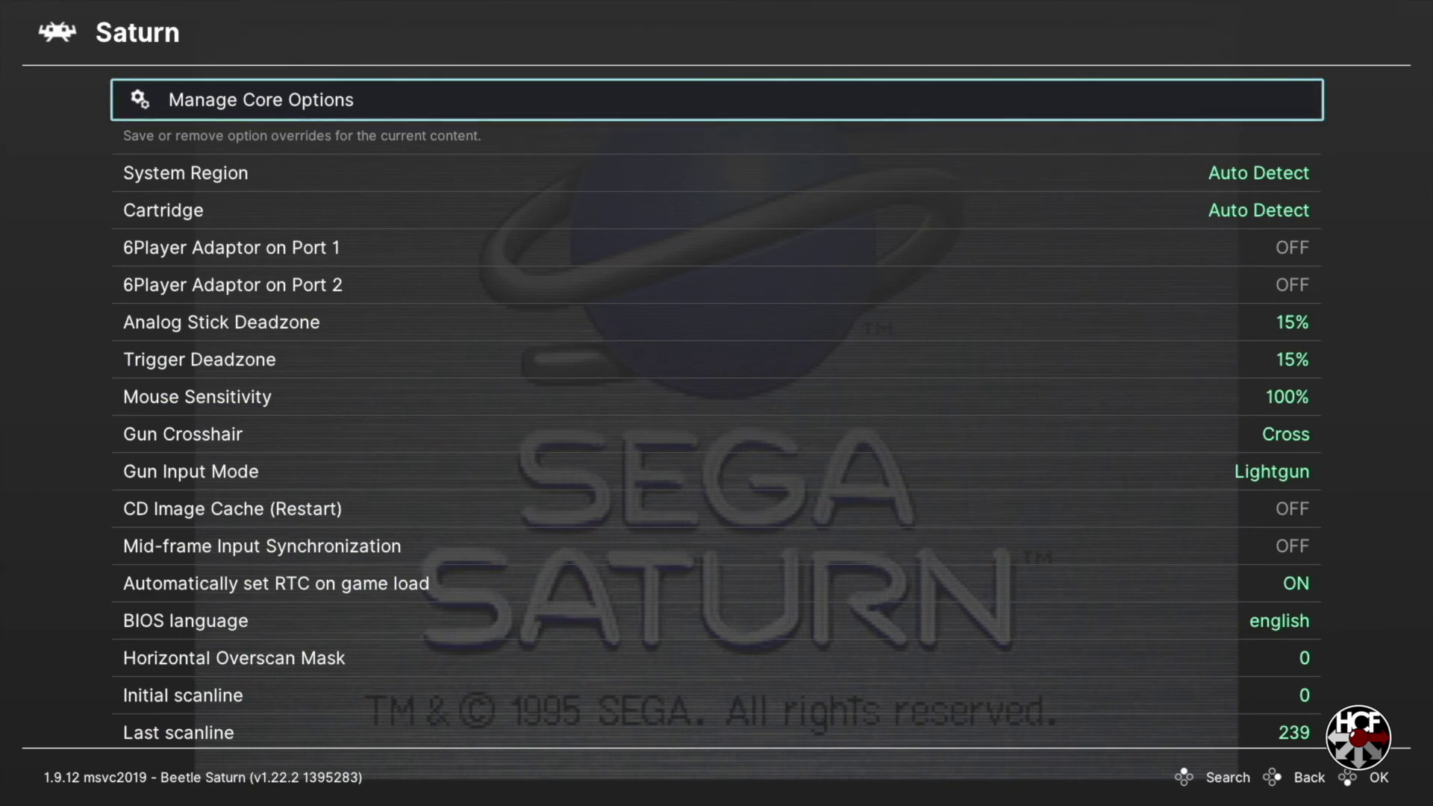
{"action": "key", "text": "Return"}
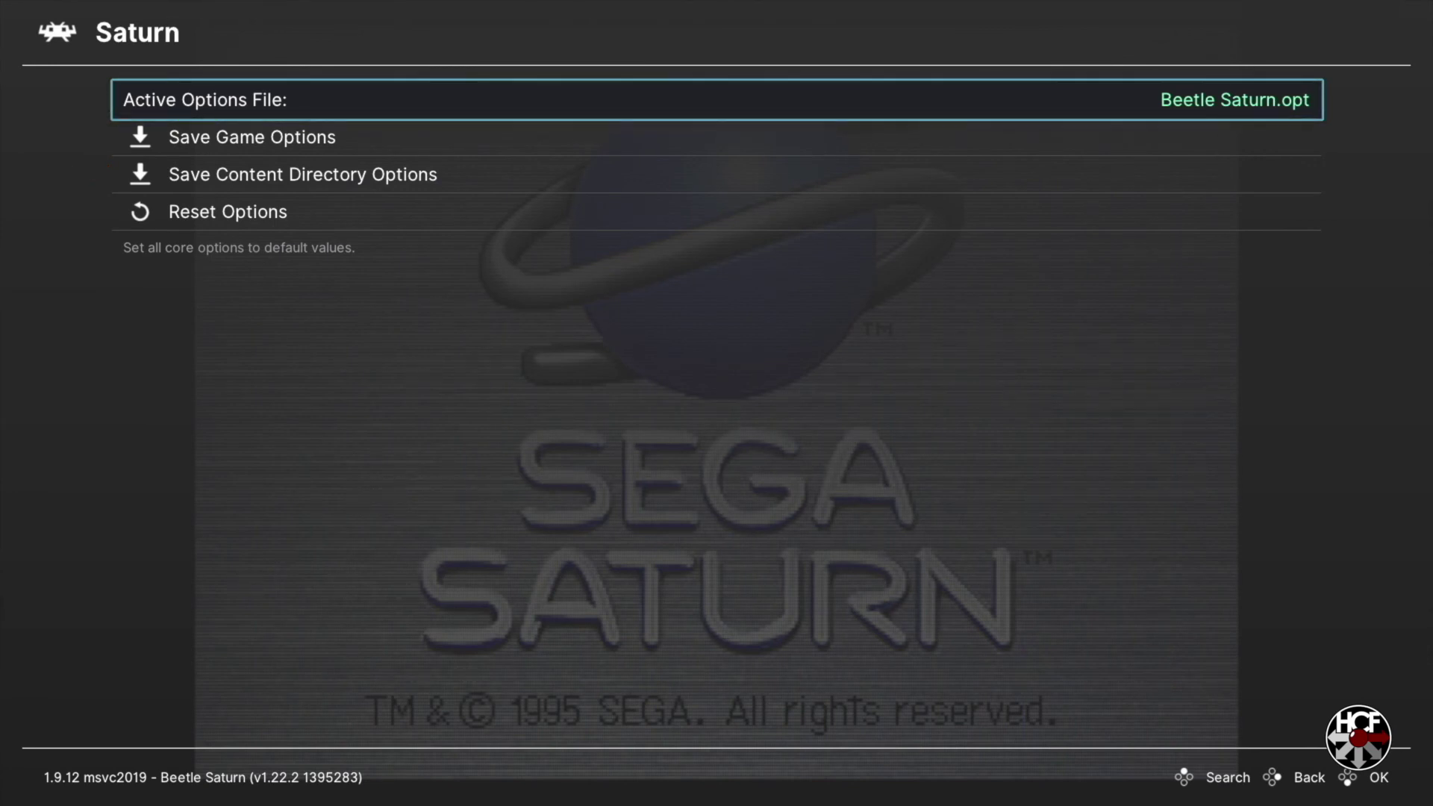
{"action": "key", "text": "Down"}
{"action": "key", "text": "Return"}
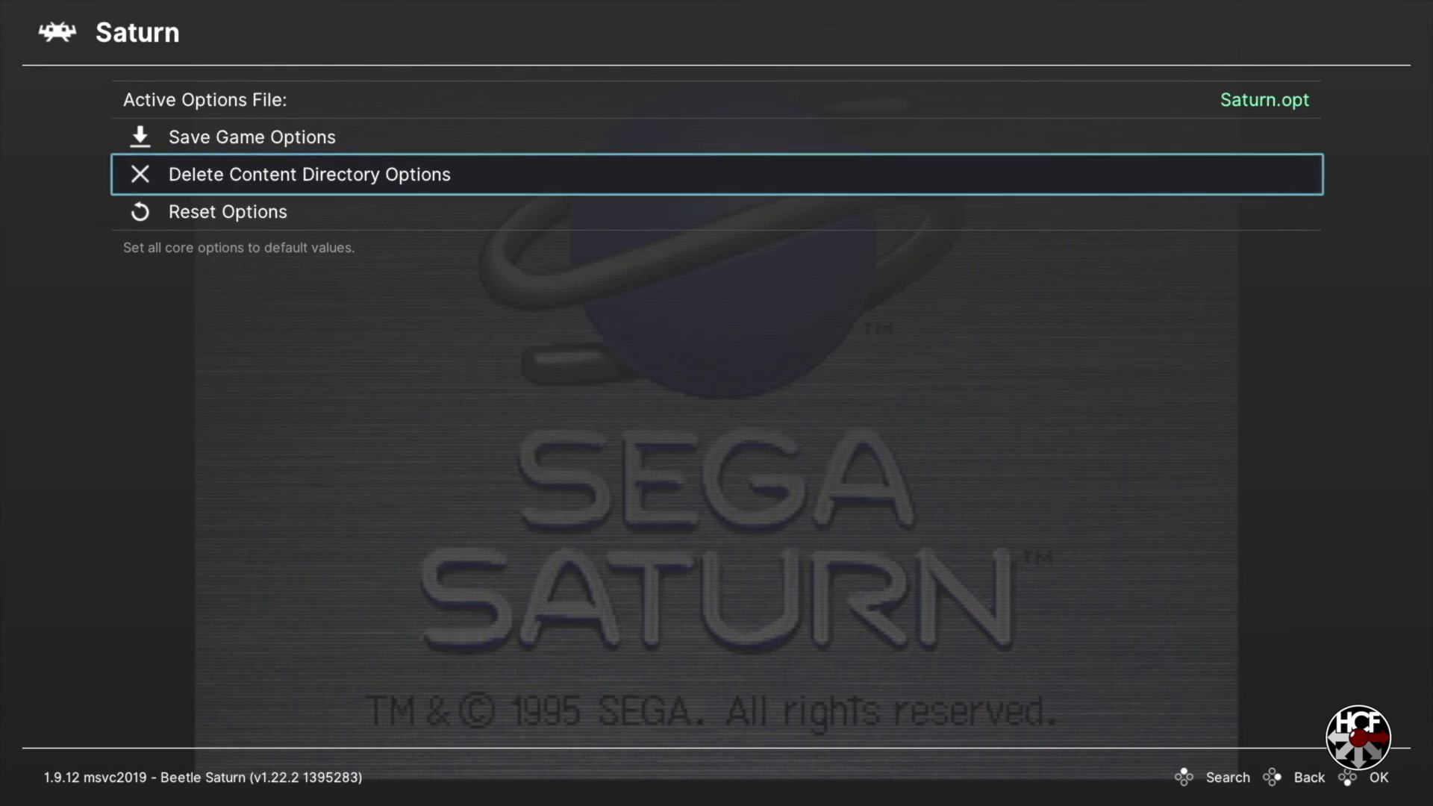
{"action": "key", "text": "Return"}
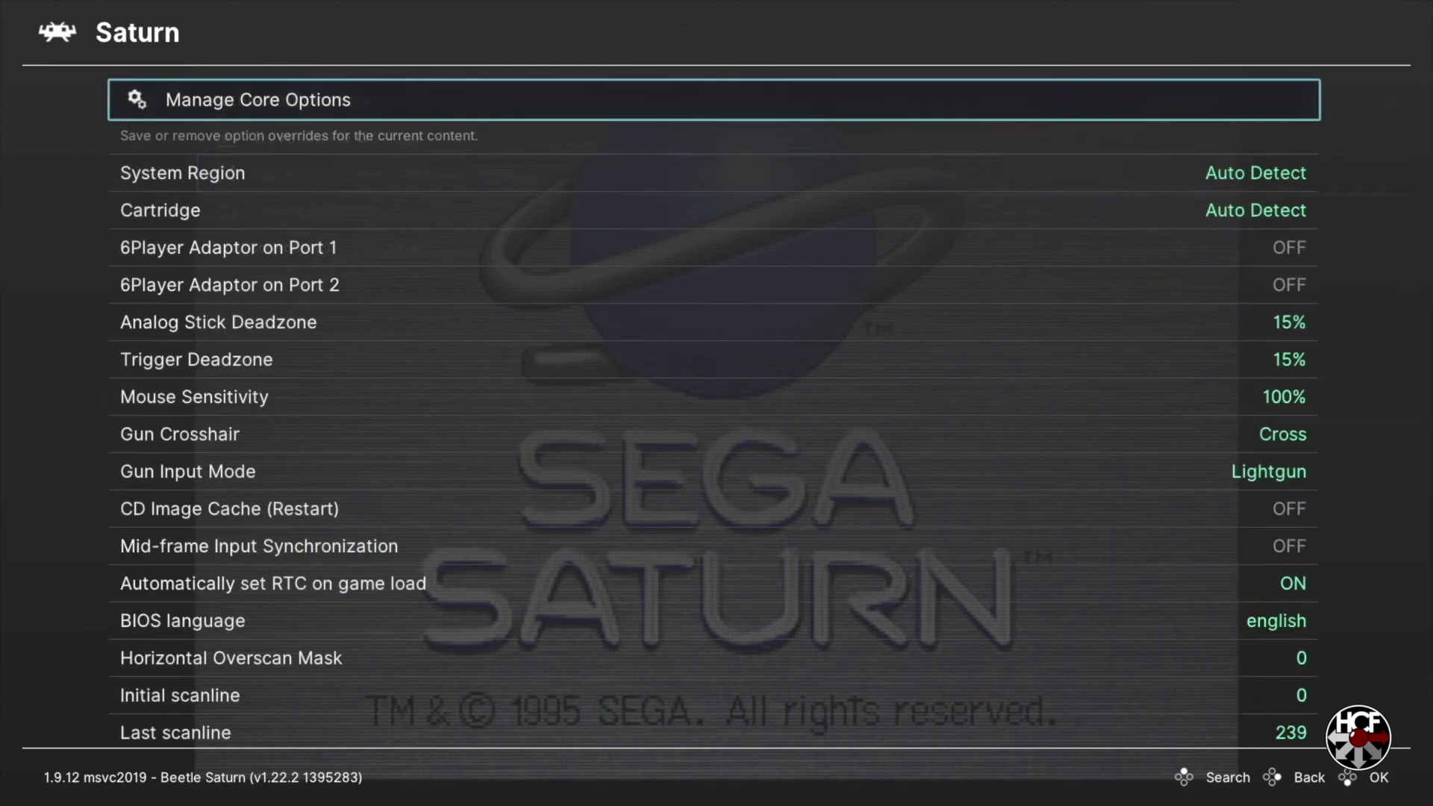
{"action": "key", "text": "BackSpace"}
- Quit RetroArch from the Main Menu
{"action": "key", "text": "BackSpace"}
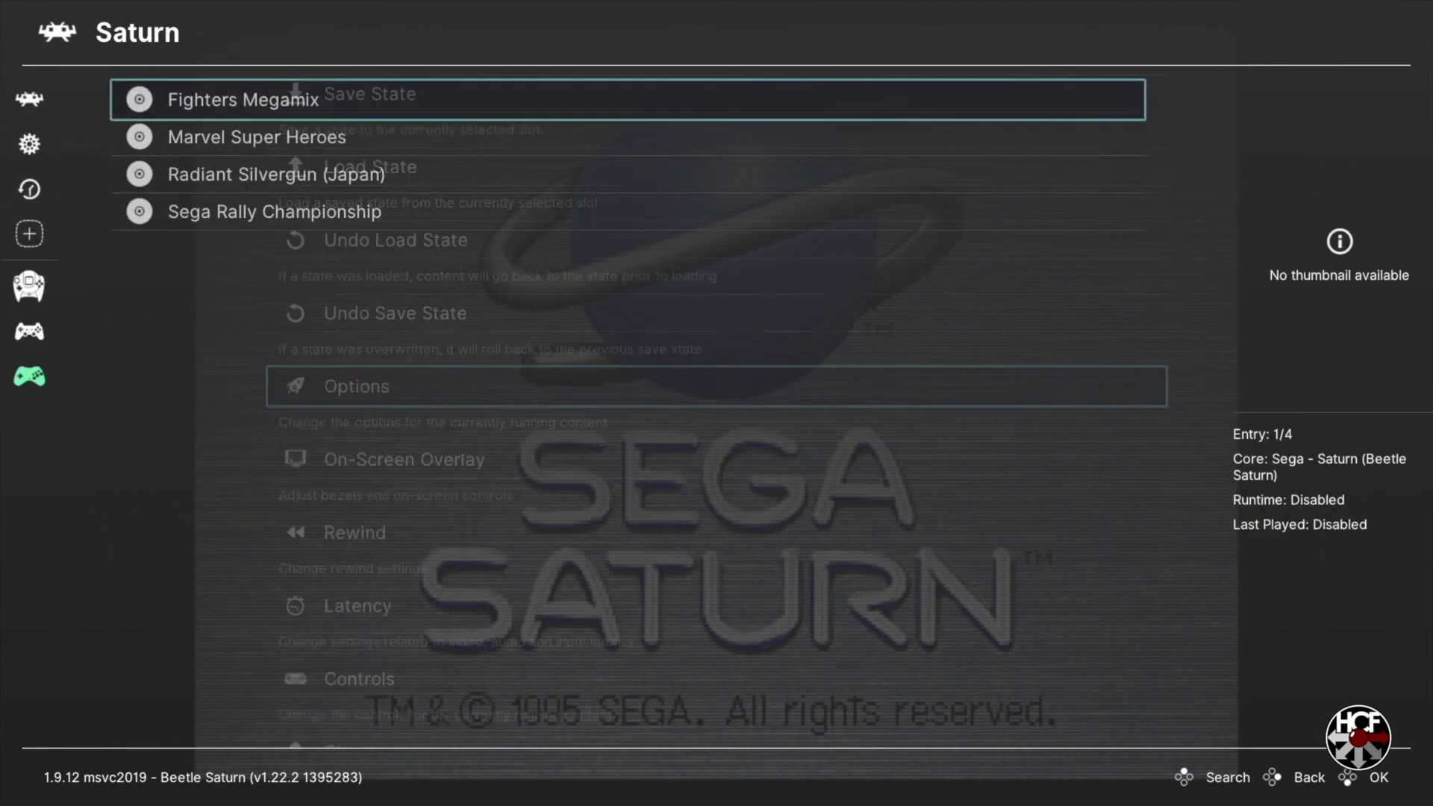
{"action": "key", "text": "BackSpace"}
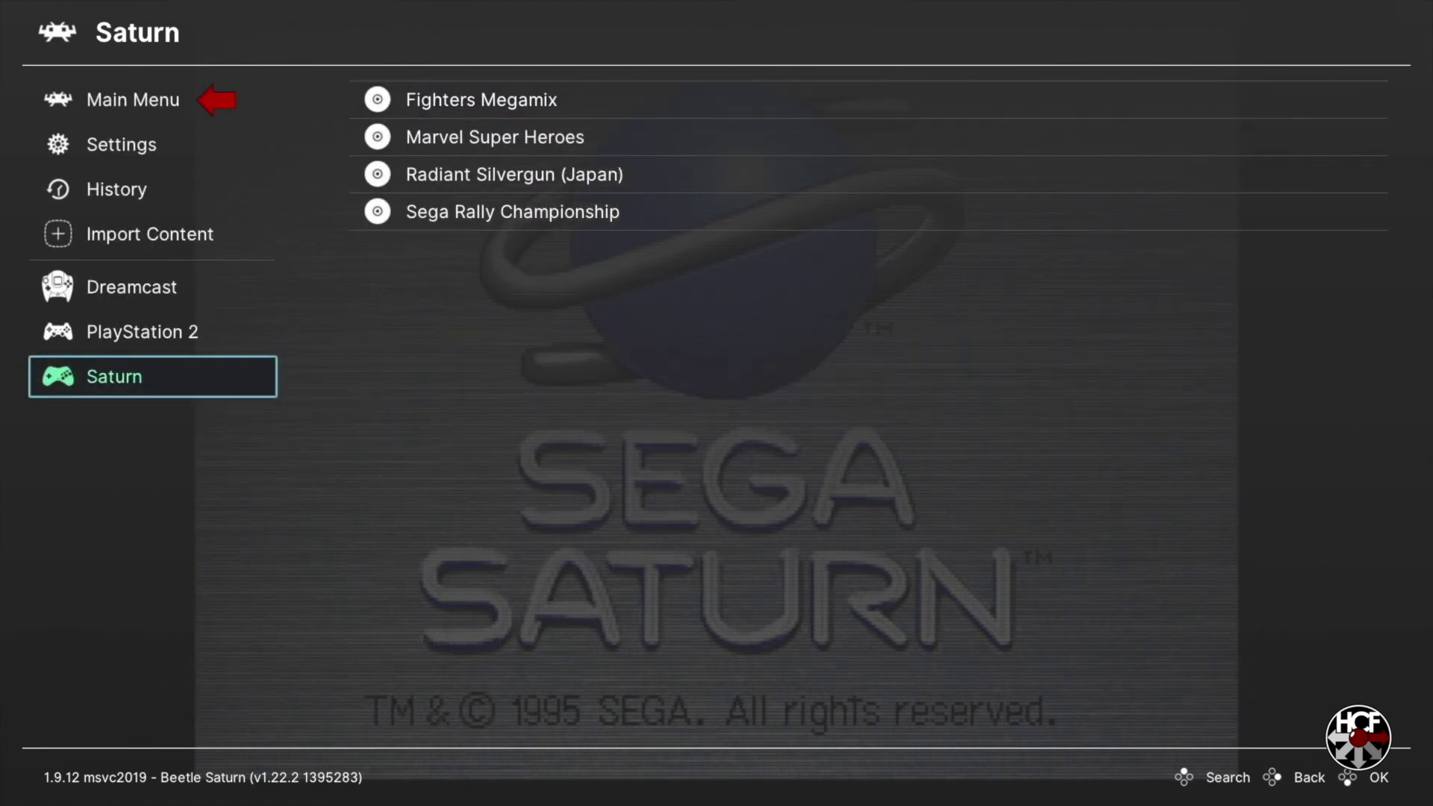
{"action": "key", "text": "Up"}
{"action": "key", "text": "Up"}
{"action": "key", "text": "Up"}
{"action": "key", "text": "Up"}
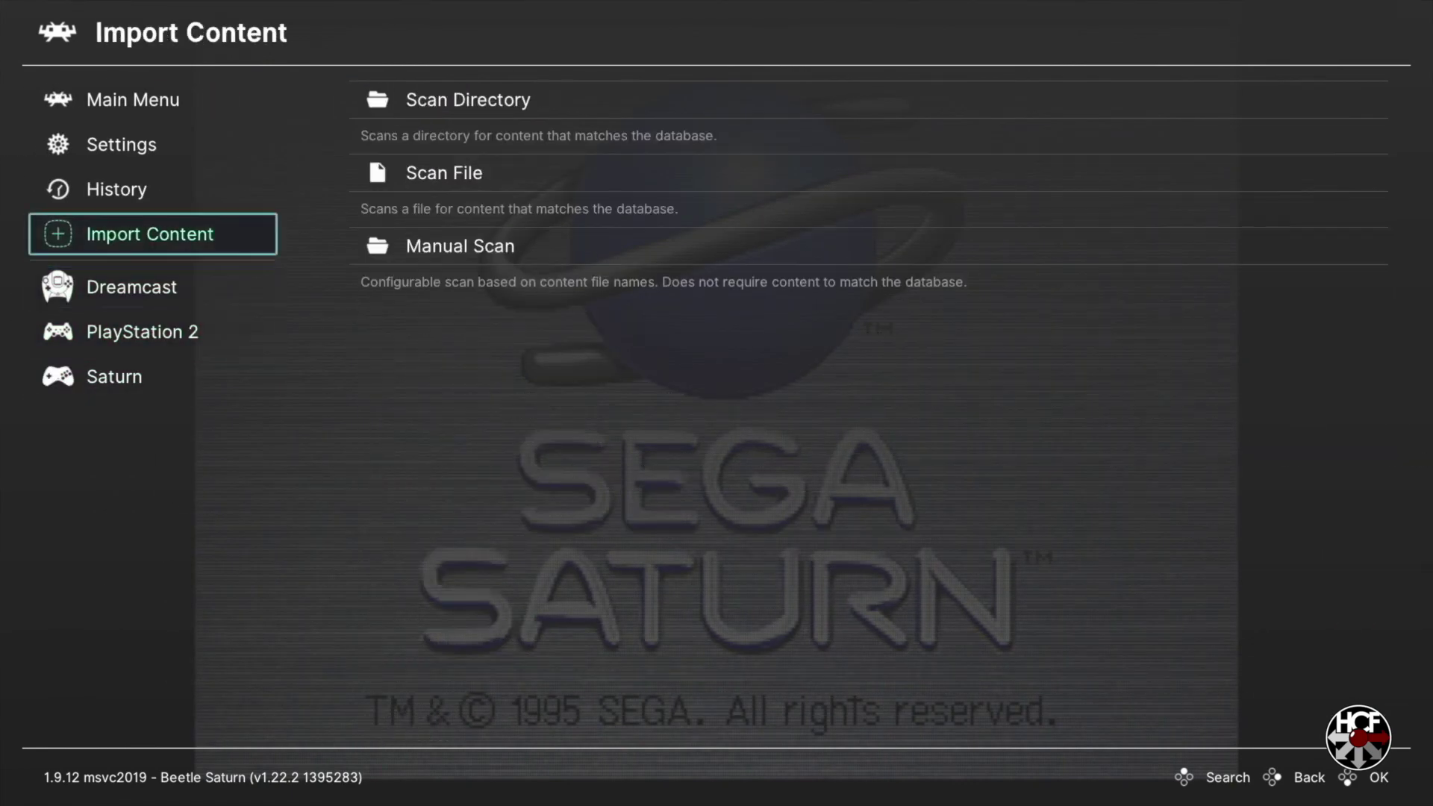
{"action": "key", "text": "Up"}
{"action": "key", "text": "Up"}
{"action": "key", "text": "Right"}
{"action": "key", "text": "Down"}
{"action": "key", "text": "Down"}
{"action": "key", "text": "Down"}
{"action": "key", "text": "Down"}
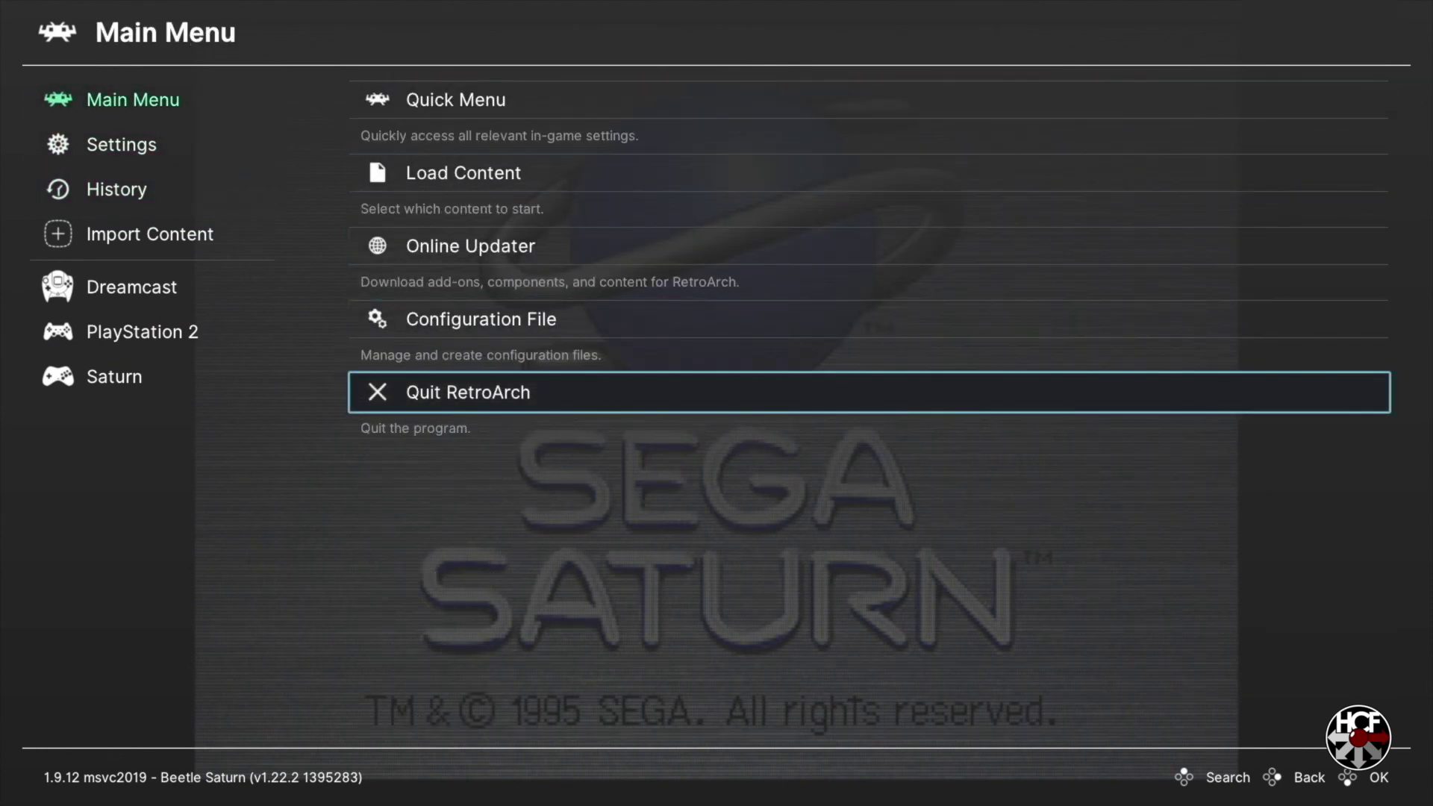
{"action": "key", "text": "Return"}
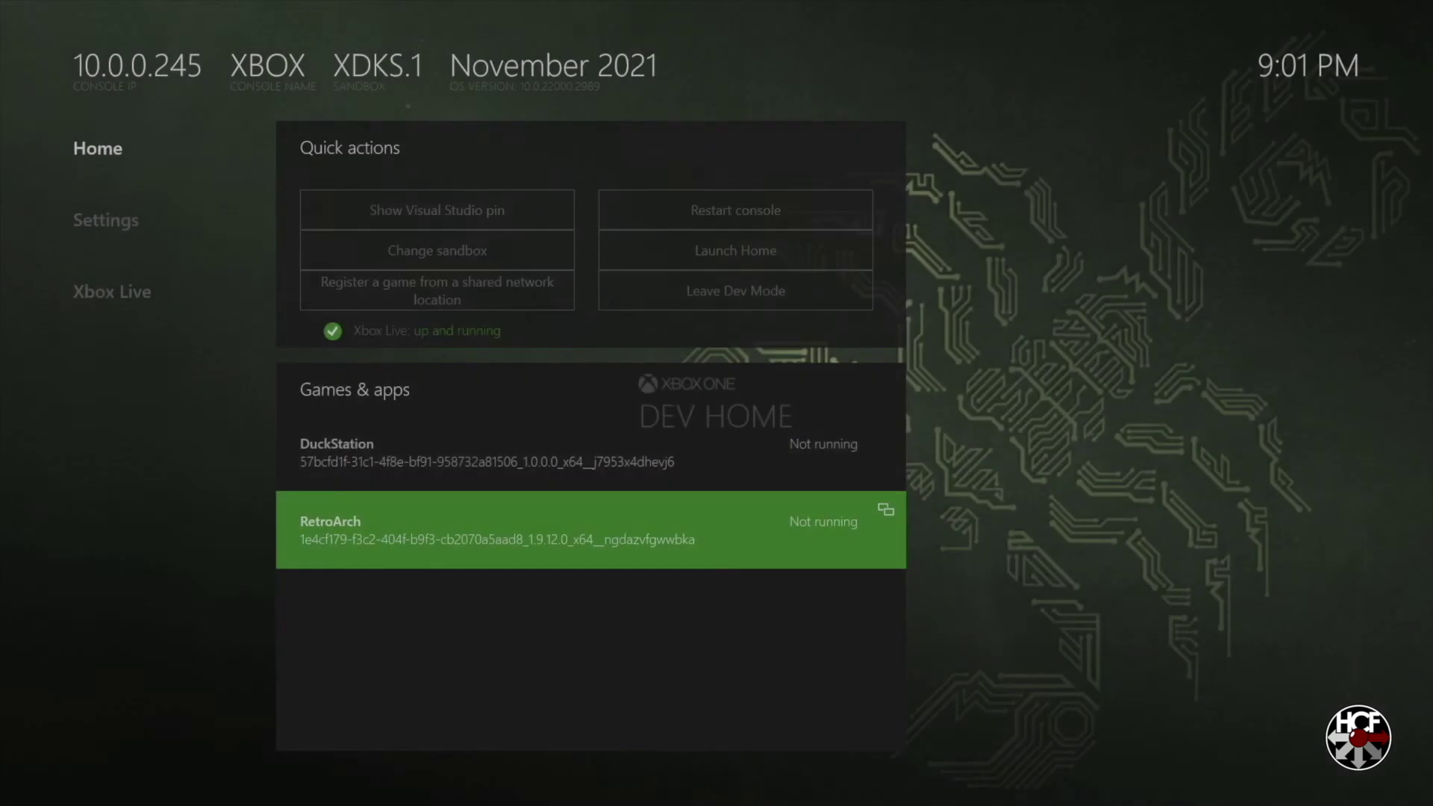
- Relaunch RetroArch from Dev Home and open the Saturn playlist's game list
{"action": "key", "text": "Return"}
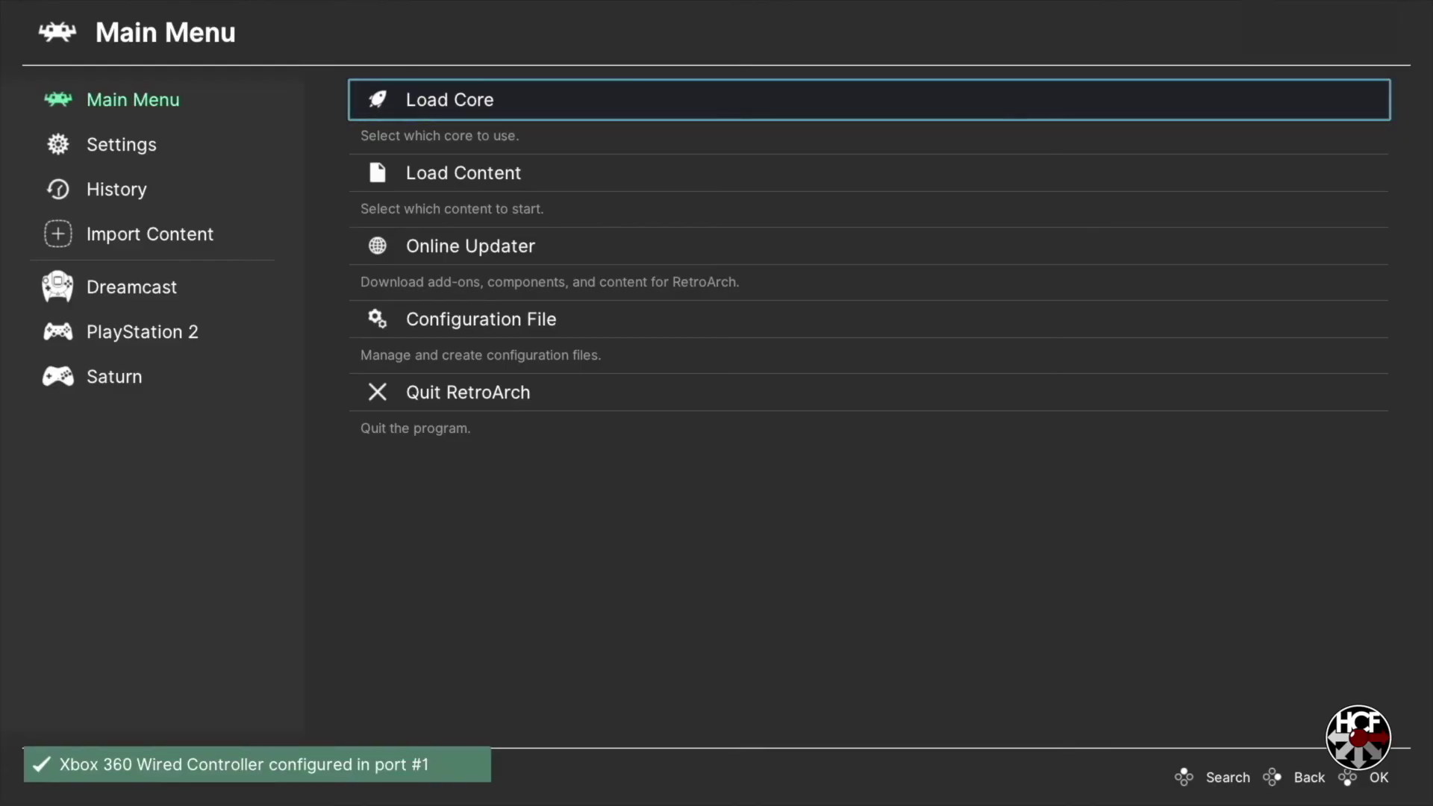
{"action": "key", "text": "Left"}
{"action": "key", "text": "Down"}
{"action": "key", "text": "Down"}
{"action": "key", "text": "Down"}
{"action": "key", "text": "Down"}
{"action": "key", "text": "Down"}
{"action": "key", "text": "Down"}
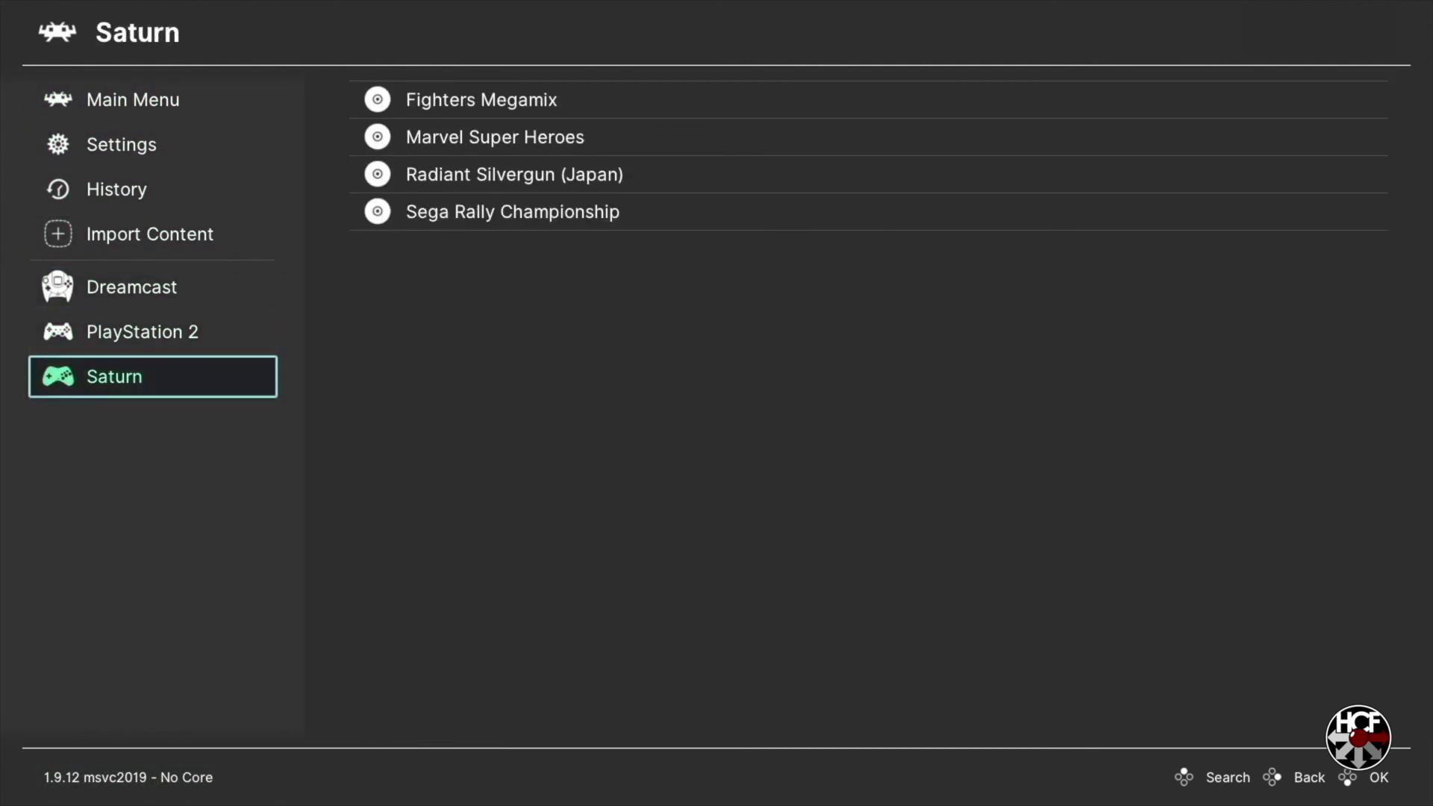
{"action": "key", "text": "Right"}
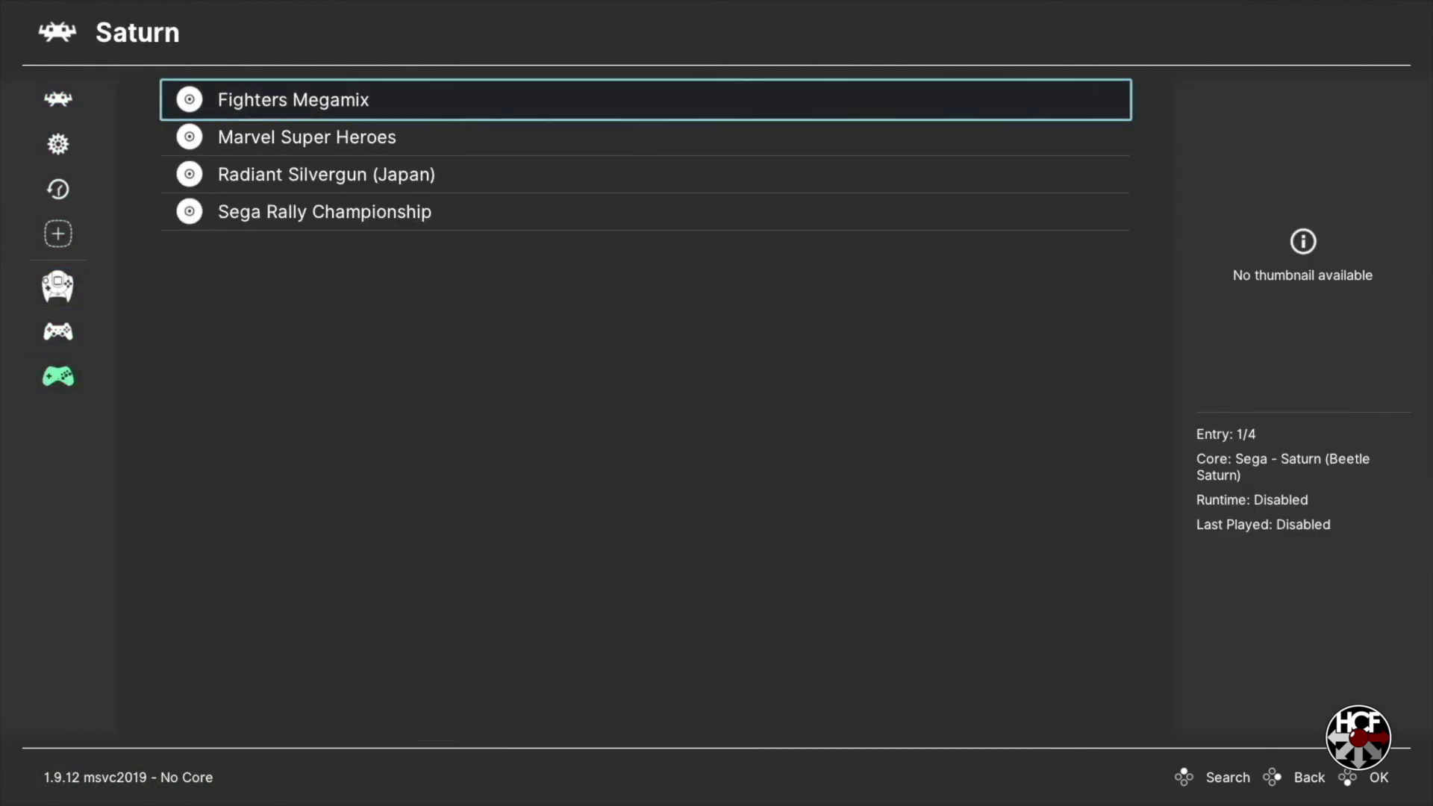